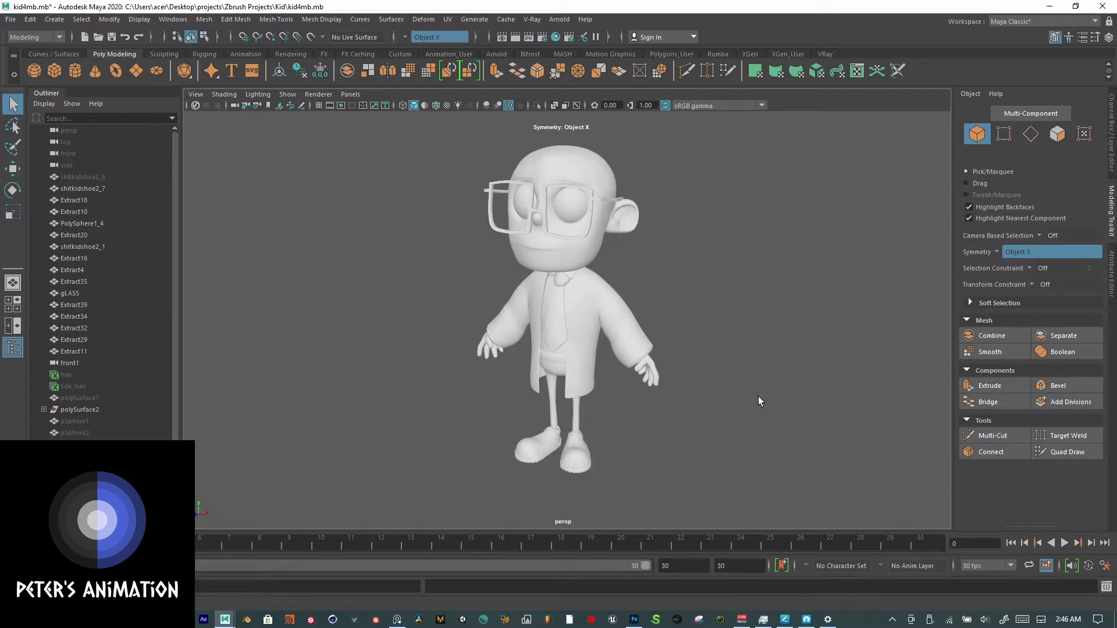
# Step: Examine the character model's head, coat and legs from several angles
pyautogui.moveTo(706, 380)
pyautogui.keyDown('alt'); pyautogui.mouseDown()
pyautogui.moveTo(781, 400)
pyautogui.moveTo(319, 402)
pyautogui.moveTo(555, 411)
pyautogui.moveTo(653, 341)
pyautogui.moveTo(675, 340)
pyautogui.moveTo(727, 372)
pyautogui.mouseUp(); pyautogui.keyUp('alt')
pyautogui.keyDown('alt'); pyautogui.moveTo(660, 385); pyautogui.dragTo(691, 395); pyautogui.keyUp('alt')
pyautogui.scroll(5, 694, 395)
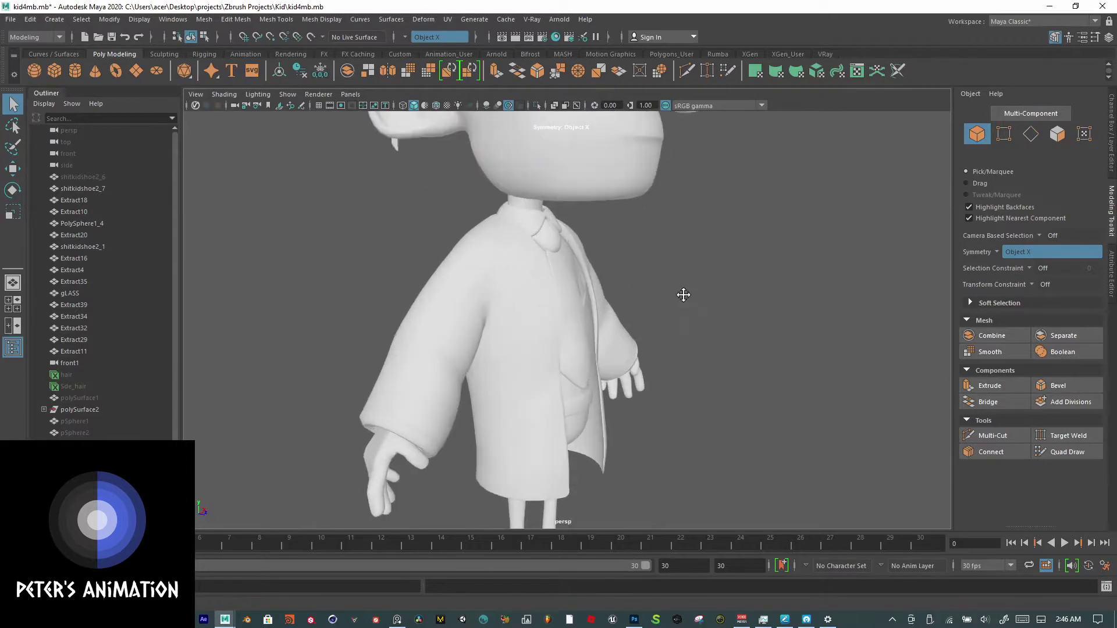
pyautogui.keyDown('alt'); pyautogui.moveTo(683, 295); pyautogui.dragTo(717, 477, button='middle'); pyautogui.keyUp('alt')
pyautogui.keyDown('alt'); pyautogui.moveTo(776, 420); pyautogui.dragTo(731, 431); pyautogui.keyUp('alt')
pyautogui.scroll(-5, 732, 431)
pyautogui.keyDown('alt'); pyautogui.moveTo(731, 431); pyautogui.dragTo(733, 357, button='middle'); pyautogui.keyUp('alt')
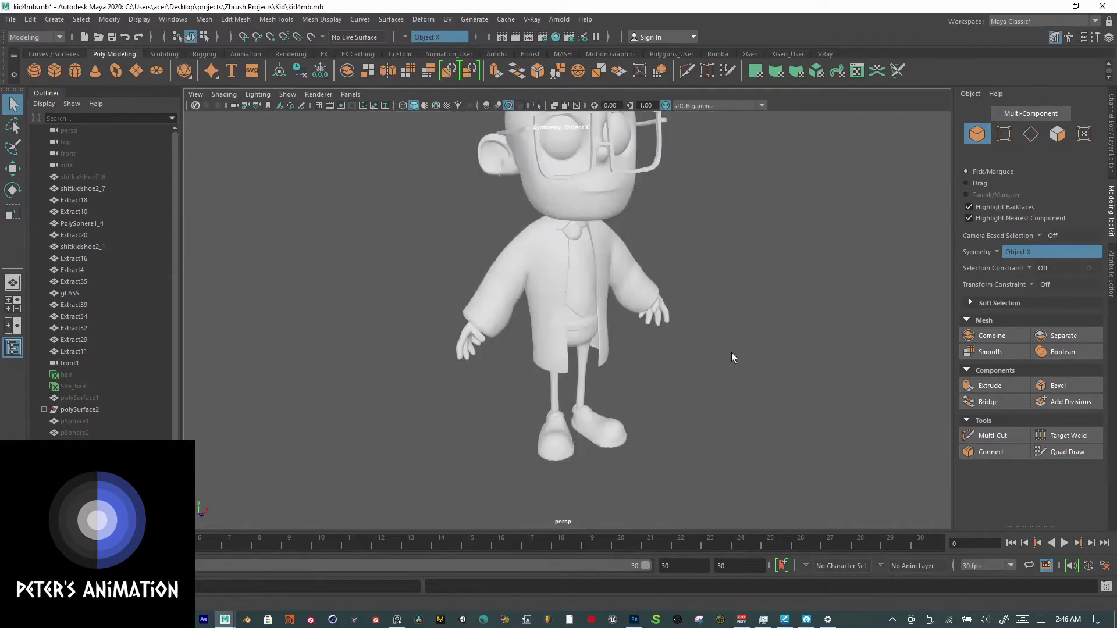
pyautogui.keyDown('alt'); pyautogui.moveTo(733, 357); pyautogui.dragTo(582, 419); pyautogui.keyUp('alt')
# Step: Show the hair and Sde_hair descriptions and inspect the hairstyle from the side and front
pyautogui.click(101, 387)
pyautogui.press('h')
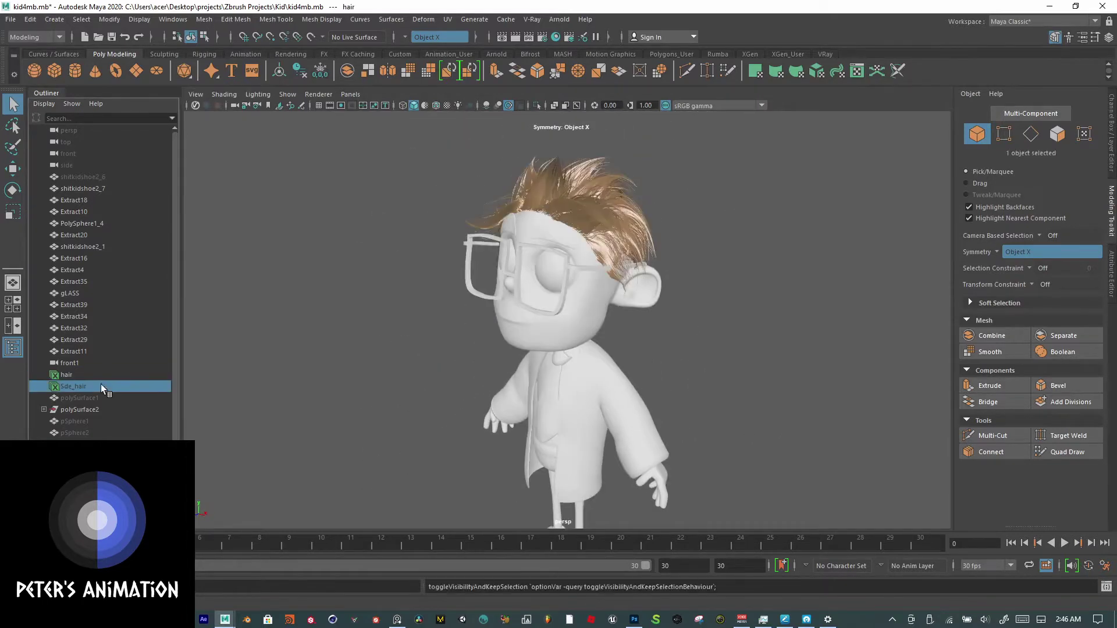
pyautogui.keyDown('alt'); pyautogui.moveTo(391, 410); pyautogui.dragTo(602, 393); pyautogui.keyUp('alt')
pyautogui.scroll(-5, 603, 393)
pyautogui.keyDown('alt'); pyautogui.moveTo(602, 392); pyautogui.dragTo(575, 358, button='middle'); pyautogui.keyUp('alt')
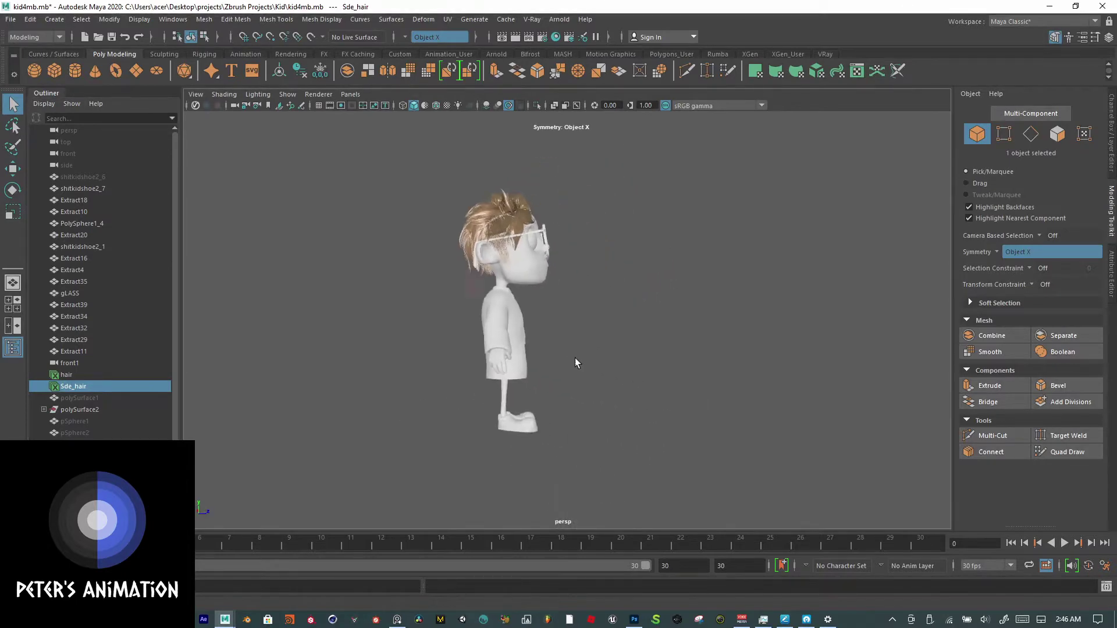
pyautogui.click(656, 381)
pyautogui.keyDown('alt'); pyautogui.moveTo(575, 358); pyautogui.dragTo(663, 387); pyautogui.keyUp('alt')
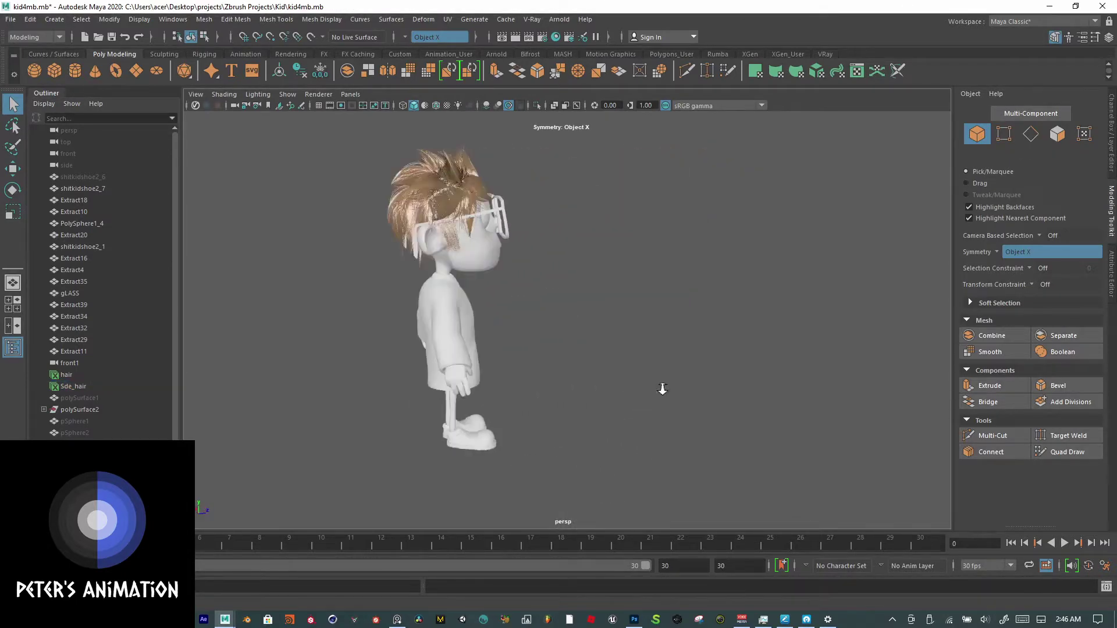
pyautogui.scroll(3, 724, 452)
pyautogui.keyDown('alt'); pyautogui.moveTo(723, 451); pyautogui.dragTo(576, 434); pyautogui.keyUp('alt')
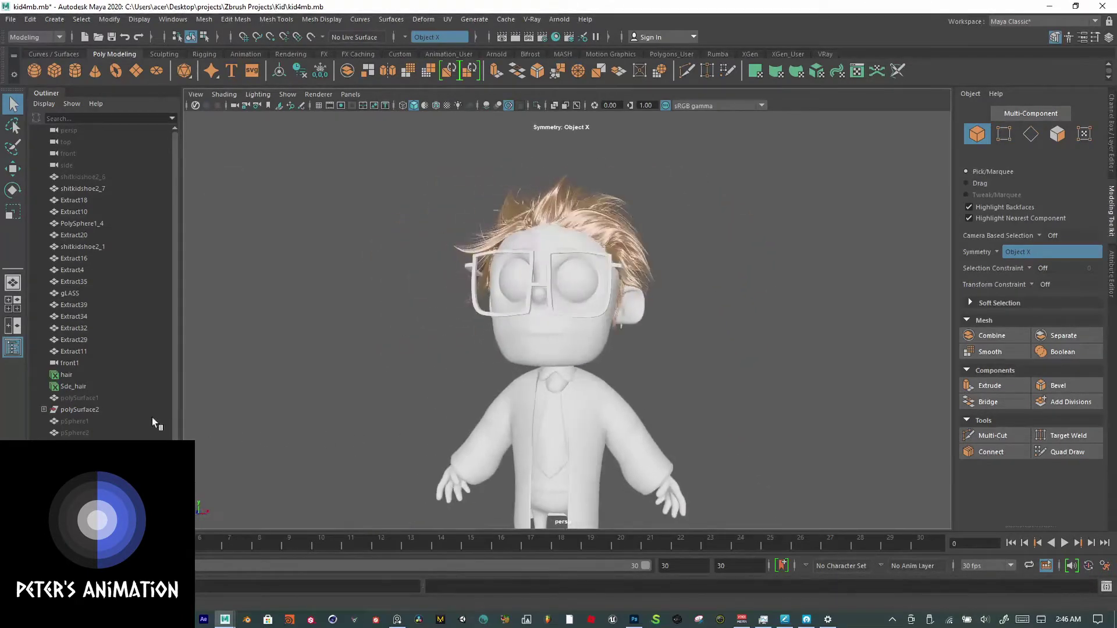
# Step: Hide the hair and Sde_hair descriptions
pyautogui.click(59, 374)
pyautogui.press('h')
pyautogui.click(79, 386)
pyautogui.press('h')
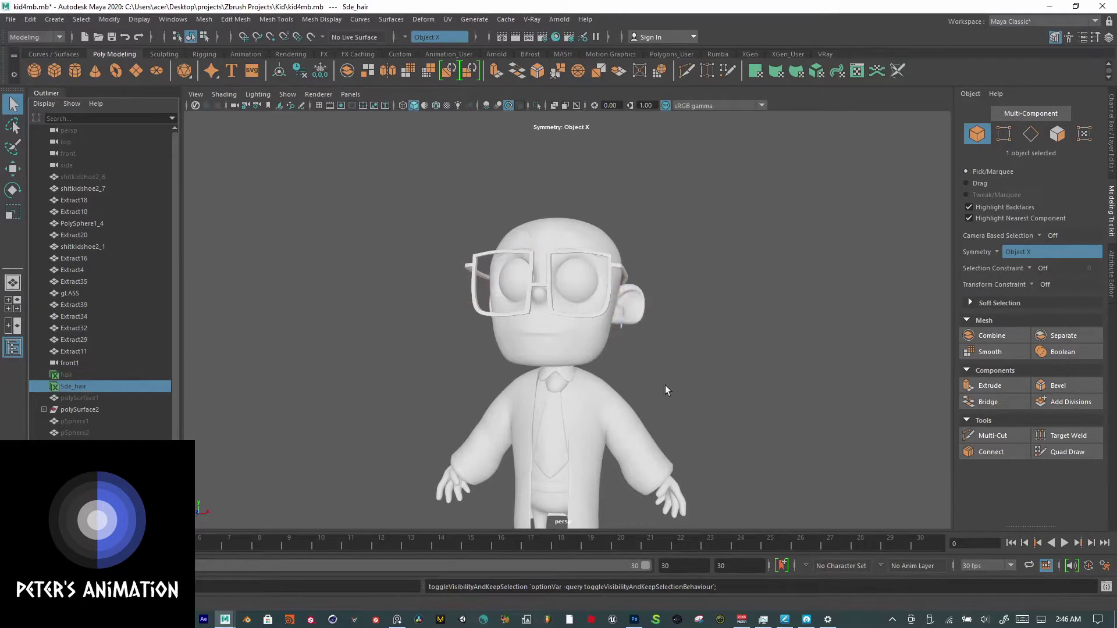
# Step: Hide the clothing, shoes, glasses and eyes from Extract18 through Extract11, leaving the shitkidshoe2_7 body mesh
pyautogui.keyDown('alt'); pyautogui.moveTo(773, 386); pyautogui.dragTo(787, 333); pyautogui.keyUp('alt')
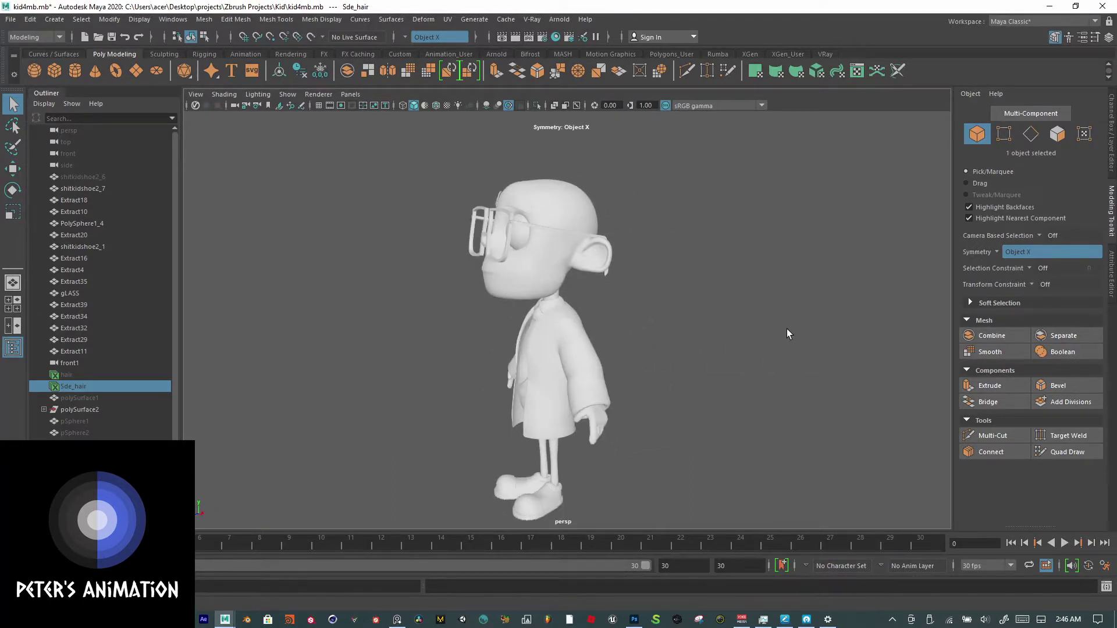
pyautogui.click(91, 187)
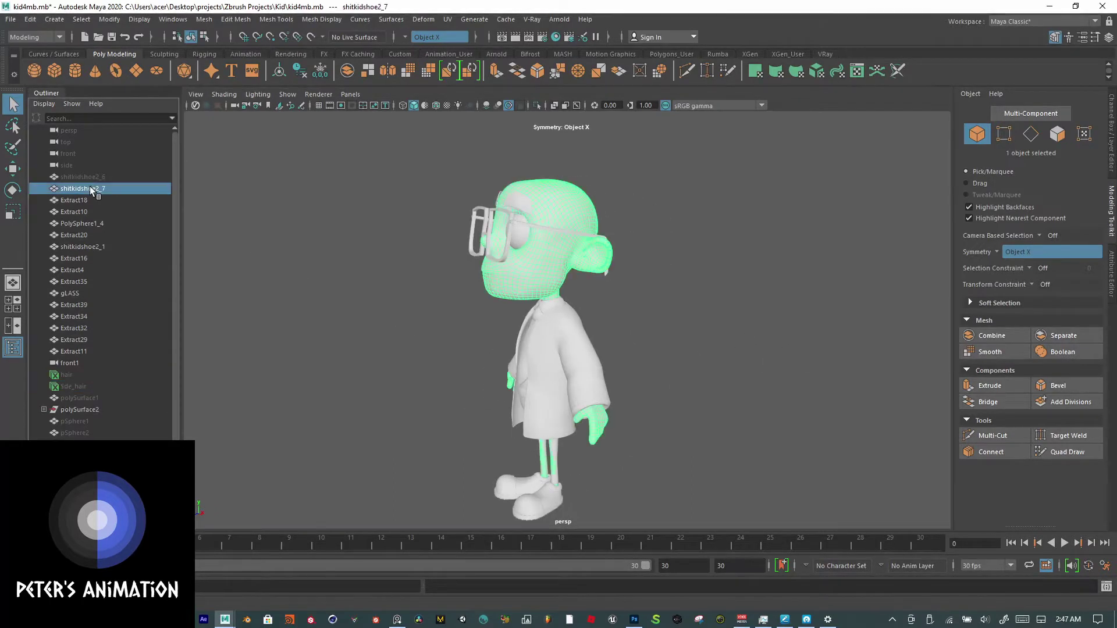
pyautogui.click(91, 200)
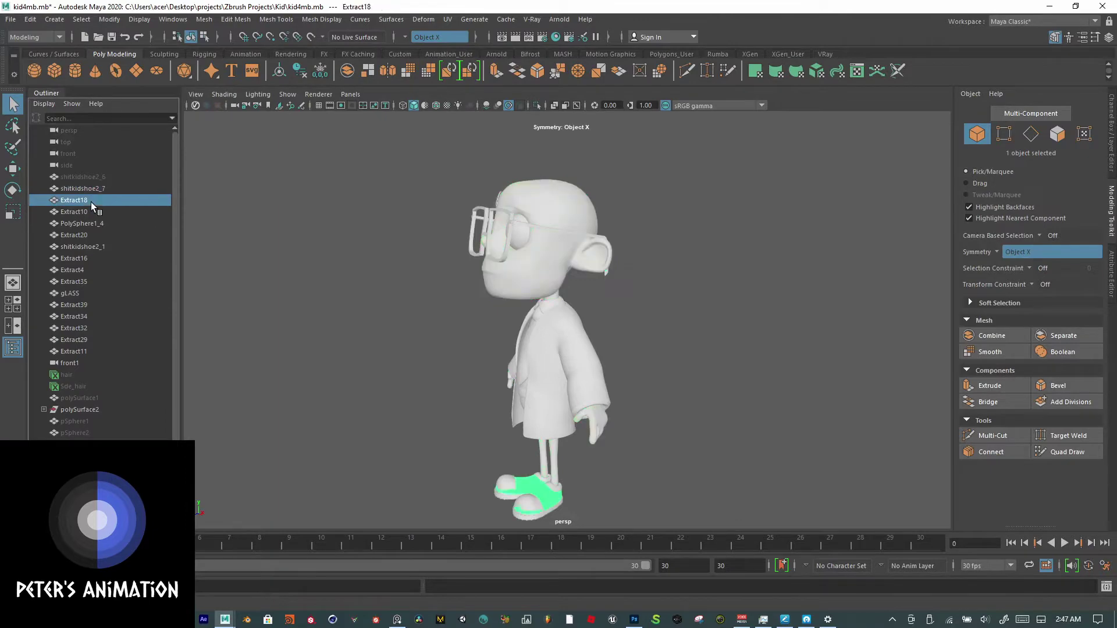
pyautogui.keyDown('shift'); pyautogui.click(93, 352); pyautogui.keyUp('shift')
pyautogui.press('h')
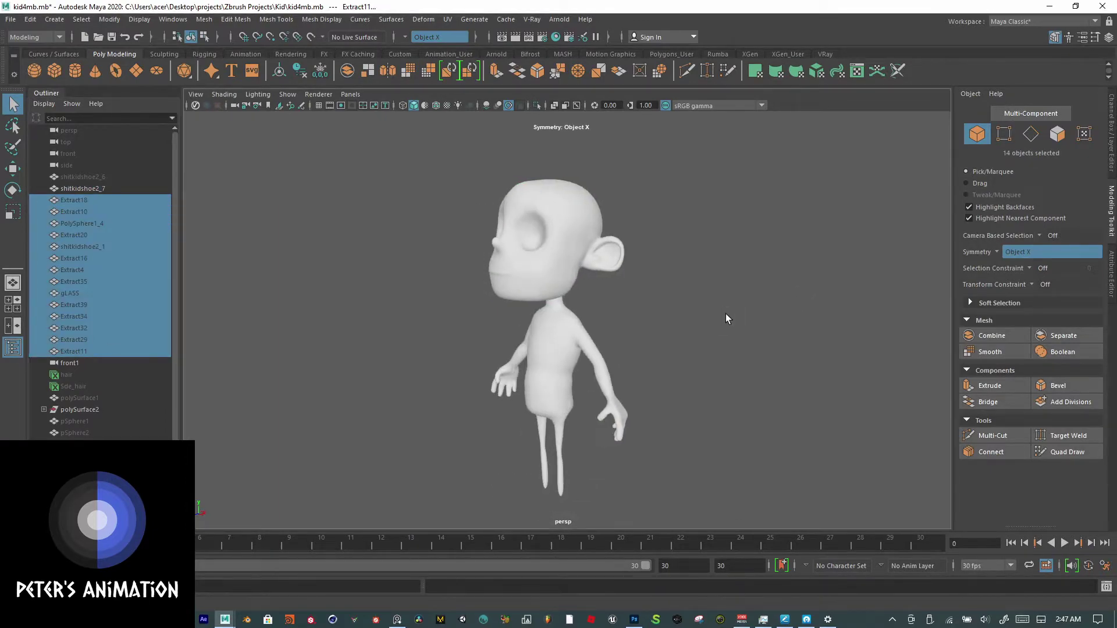
# Step: Frame the body mesh and examine the bald head from several angles
pyautogui.click(590, 228)
pyautogui.press('f')
pyautogui.scroll(5, 704, 404)
pyautogui.keyDown('alt'); pyautogui.moveTo(727, 377); pyautogui.dragTo(696, 381); pyautogui.keyUp('alt')
pyautogui.keyDown('alt'); pyautogui.moveTo(697, 382); pyautogui.dragTo(640, 293, button='middle'); pyautogui.keyUp('alt')
pyautogui.scroll(-2, 773, 385)
pyautogui.scroll(-2, 773, 386)
pyautogui.keyDown('alt'); pyautogui.moveTo(772, 385); pyautogui.dragTo(668, 337); pyautogui.keyUp('alt')
pyautogui.scroll(3, 699, 347)
pyautogui.keyDown('alt'); pyautogui.moveTo(768, 346); pyautogui.dragTo(546, 201); pyautogui.keyUp('alt')
# Step: Marquee-select the faces across the back part of the head, and clear that selection after viewing it
pyautogui.press('F11')
pyautogui.moveTo(536, 137); pyautogui.dragTo(763, 378)
pyautogui.keyDown('alt'); pyautogui.moveTo(707, 350); pyautogui.dragTo(759, 358); pyautogui.keyUp('alt')
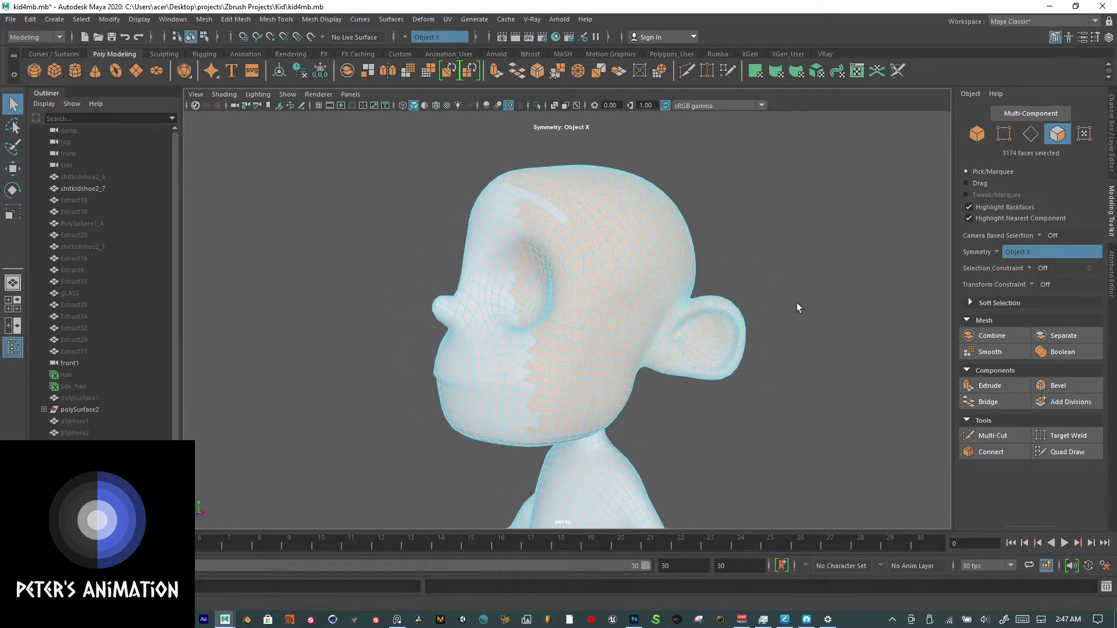
pyautogui.keyDown('alt'); pyautogui.moveTo(798, 307); pyautogui.dragTo(821, 333); pyautogui.keyUp('alt')
pyautogui.click(750, 298)
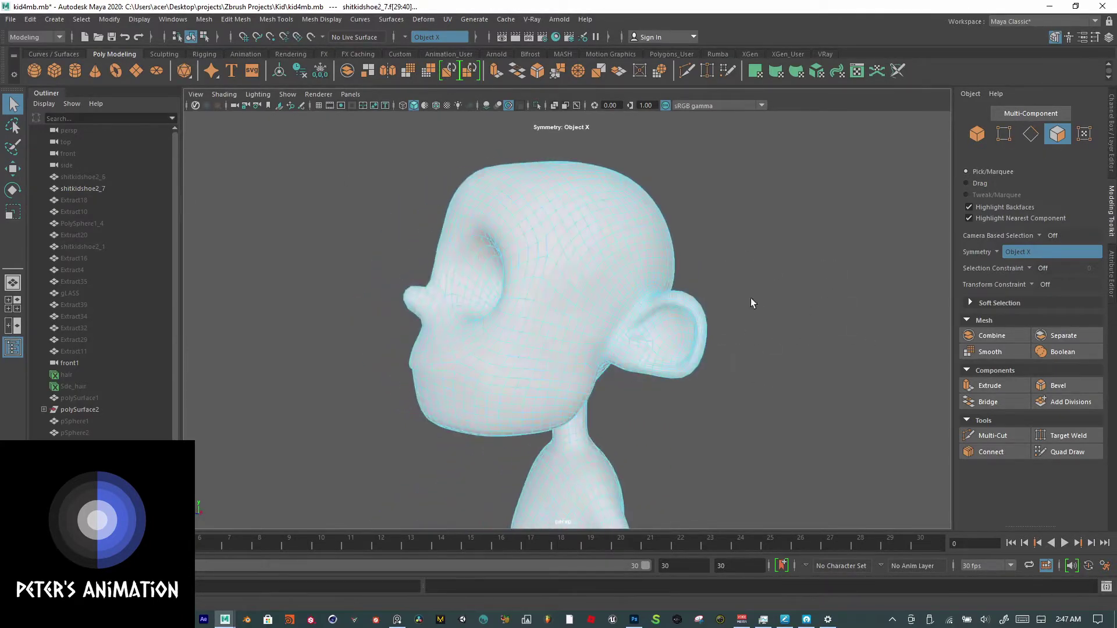
# Step: Open the body mesh's layout in the UV Editor and examine the body shell and the two separate scalp shells
pyautogui.moveTo(623, 245); pyautogui.dragTo(663, 225, button='right')
pyautogui.keyDown('alt'); pyautogui.moveTo(804, 326); pyautogui.dragTo(793, 251); pyautogui.keyUp('alt')
pyautogui.click(554, 232)
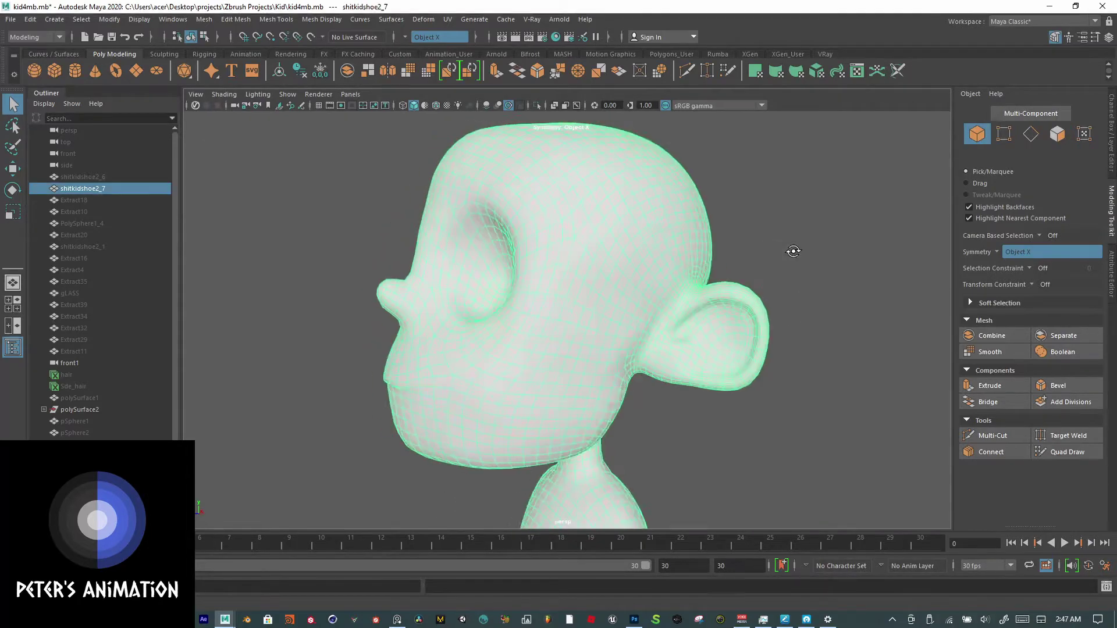
pyautogui.scroll(3, 711, 220)
pyautogui.moveTo(680, 204); pyautogui.dragTo(681, 178, button='right')
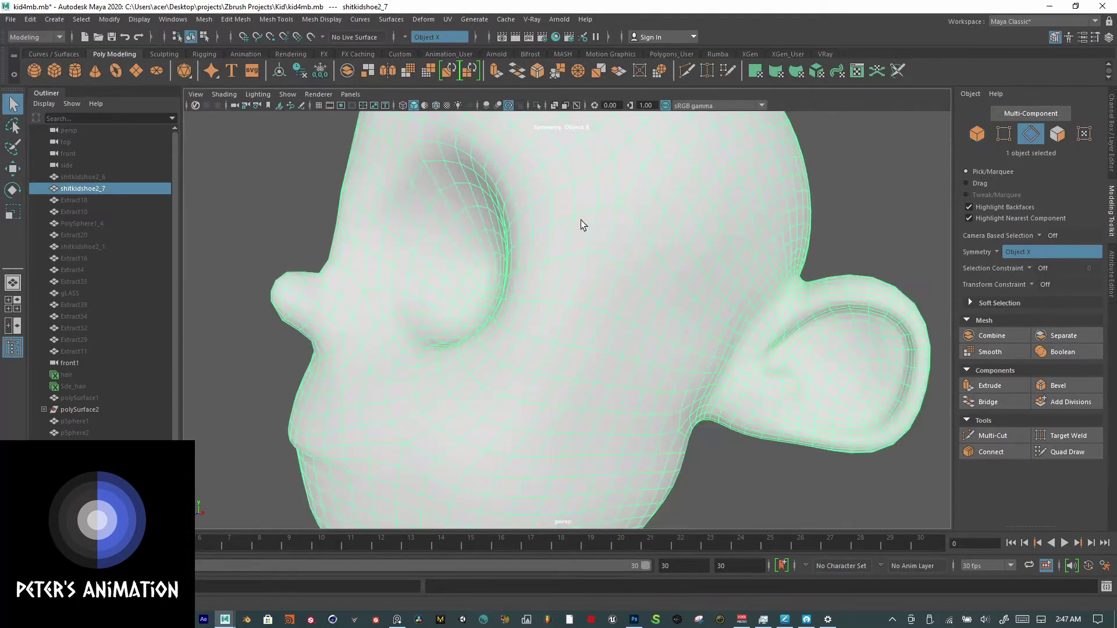
pyautogui.click(674, 203)
pyautogui.click(857, 70)
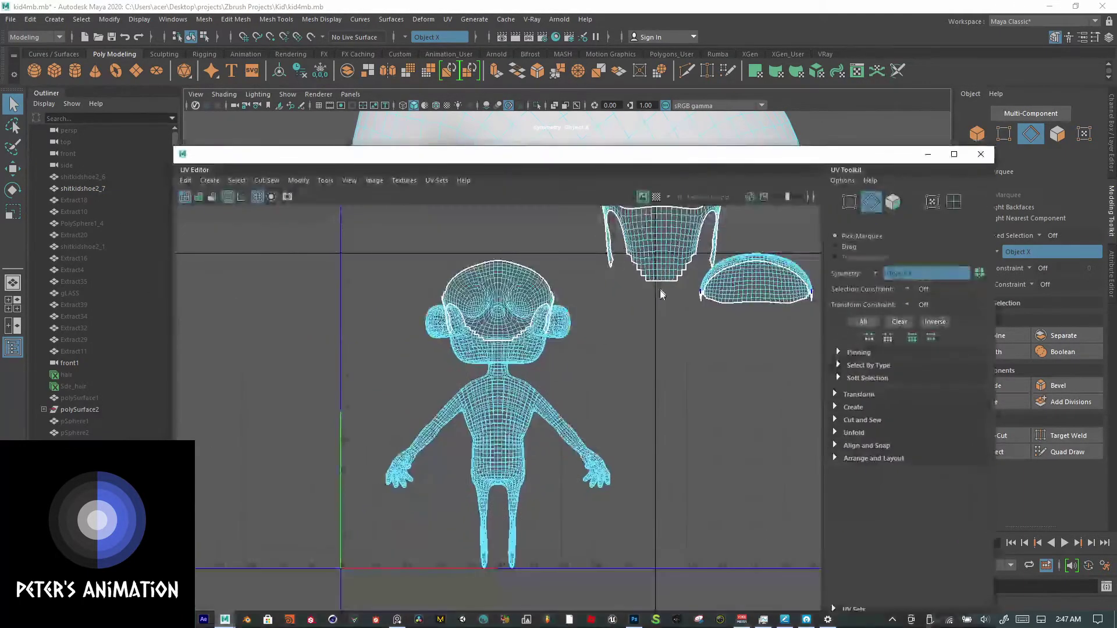
pyautogui.scroll(-1, 580, 390)
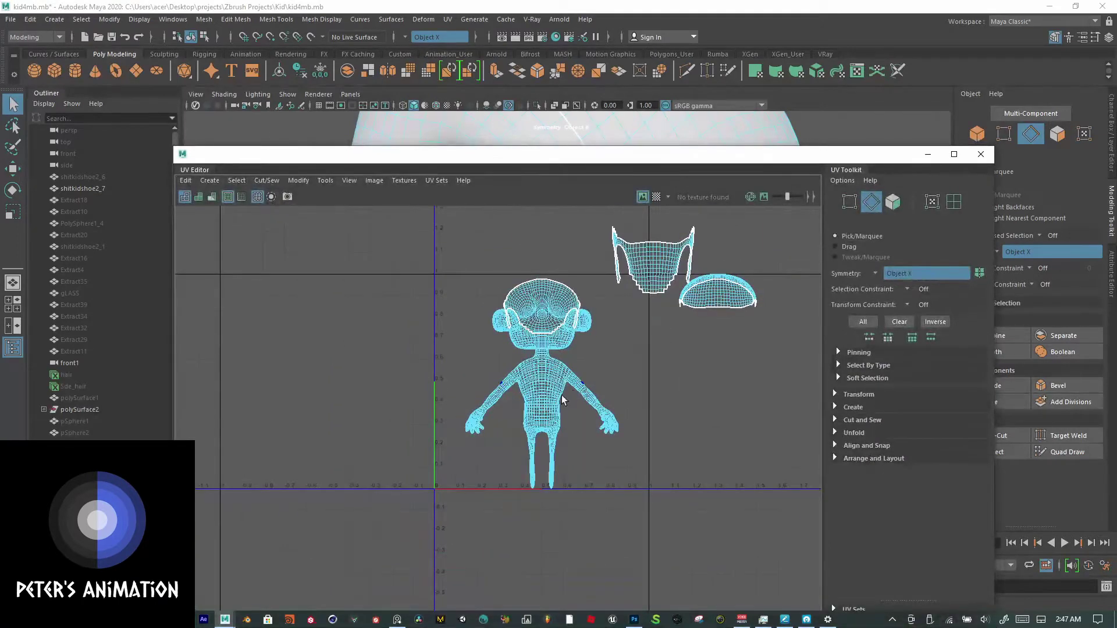
pyautogui.scroll(4, 509, 388)
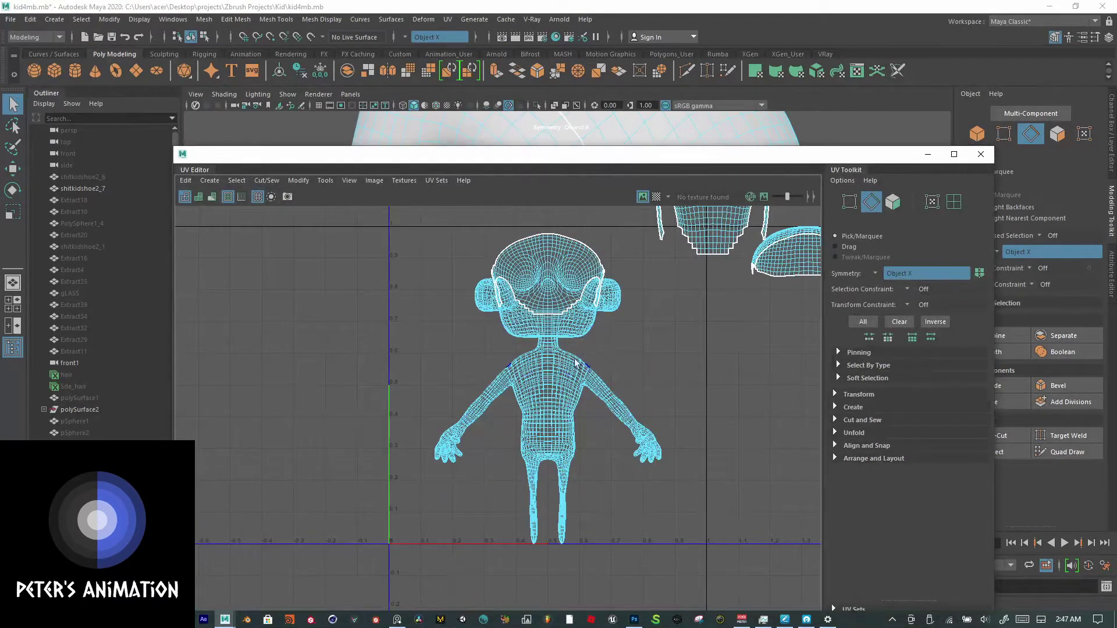
pyautogui.keyDown('alt'); pyautogui.moveTo(603, 362); pyautogui.dragTo(484, 420, button='middle'); pyautogui.keyUp('alt')
pyautogui.scroll(-1, 582, 391)
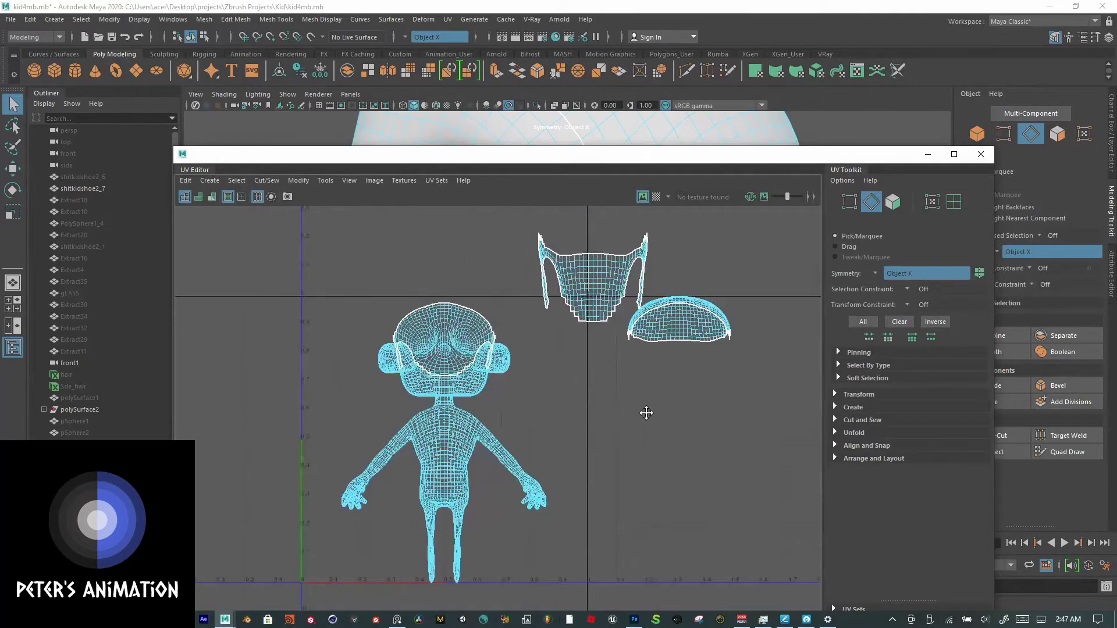
pyautogui.keyDown('alt'); pyautogui.moveTo(647, 413); pyautogui.dragTo(676, 411, button='middle'); pyautogui.keyUp('alt')
# Step: Uncover the head behind the UV Editor and select a closed outline of edges around a small patch beside the eye socket
pyautogui.moveTo(838, 156); pyautogui.dragTo(811, 417)
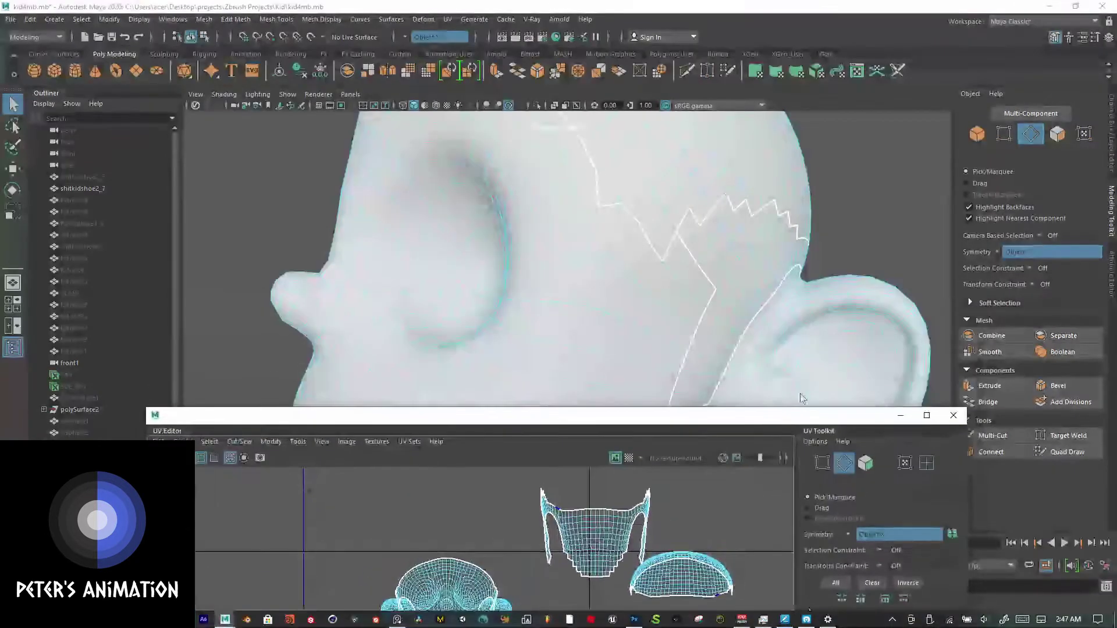
pyautogui.click(596, 225)
pyautogui.moveTo(598, 224); pyautogui.dragTo(602, 199, button='right')
pyautogui.click(598, 189)
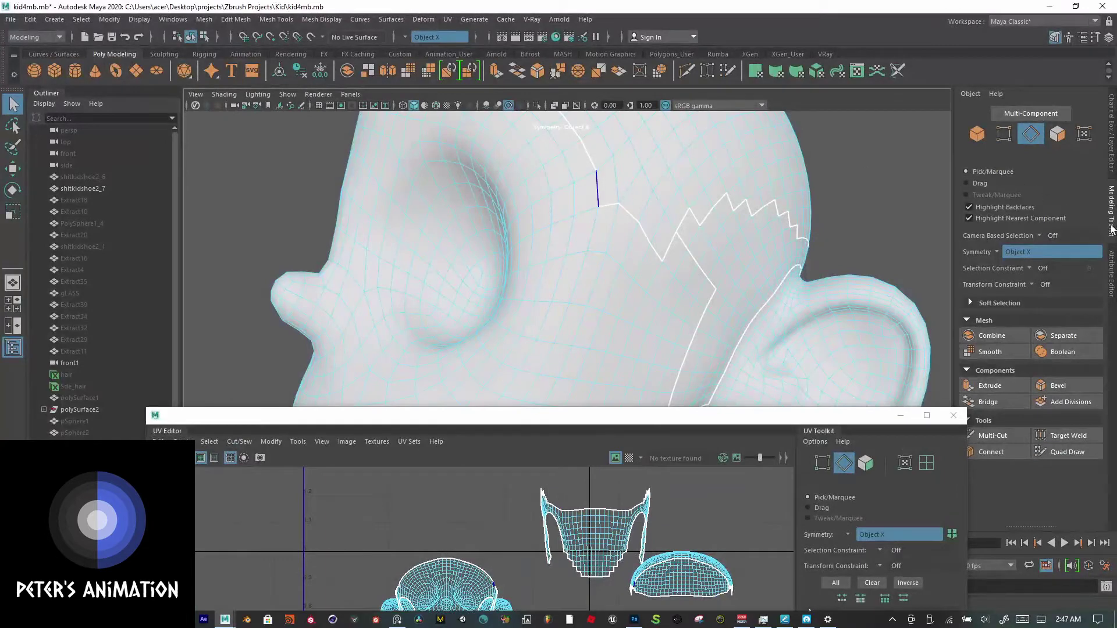
pyautogui.press('F8')
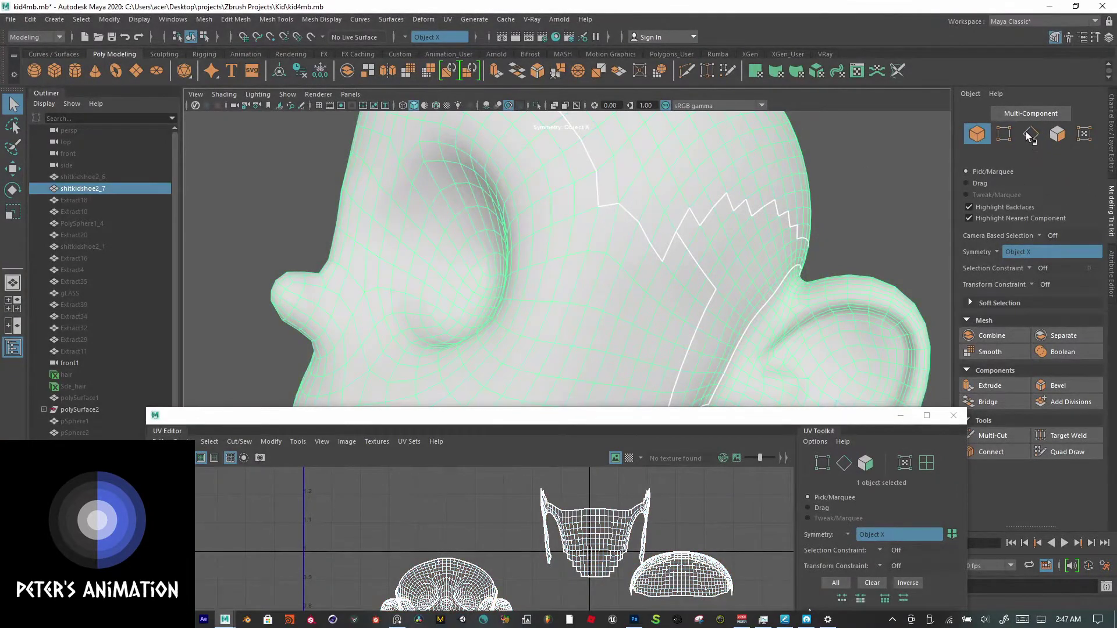
pyautogui.click(1013, 134)
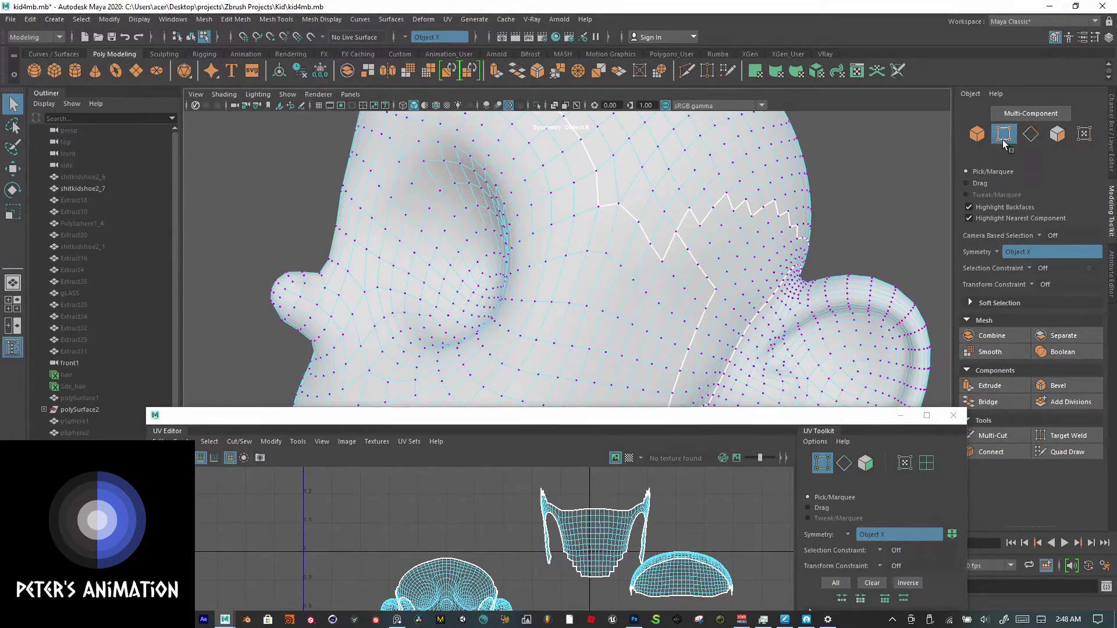
pyautogui.click(1027, 139)
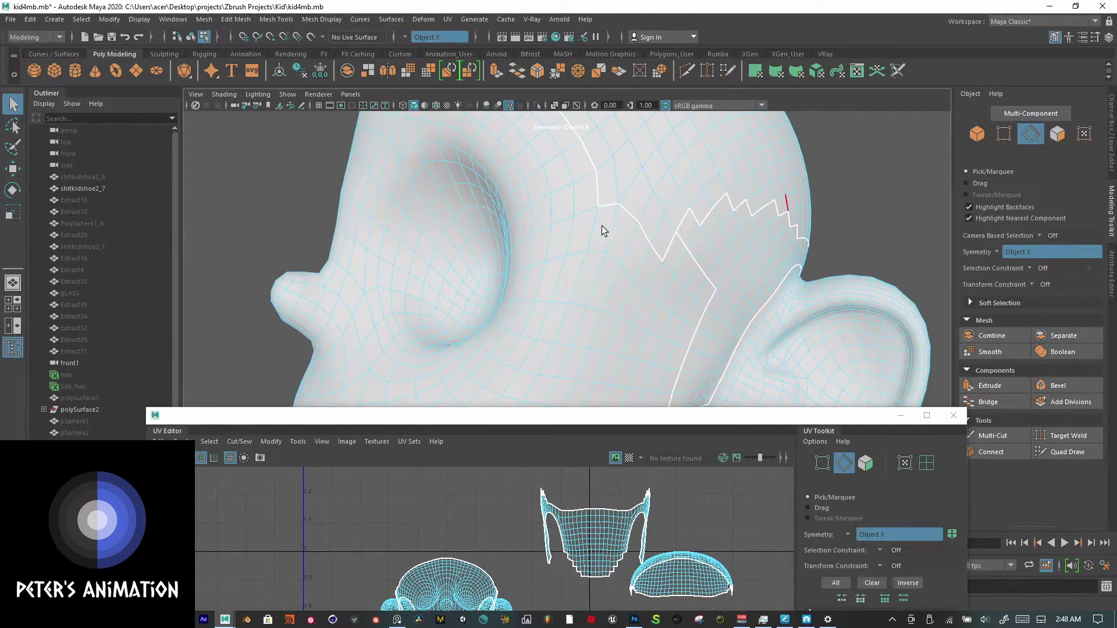
pyautogui.click(578, 278)
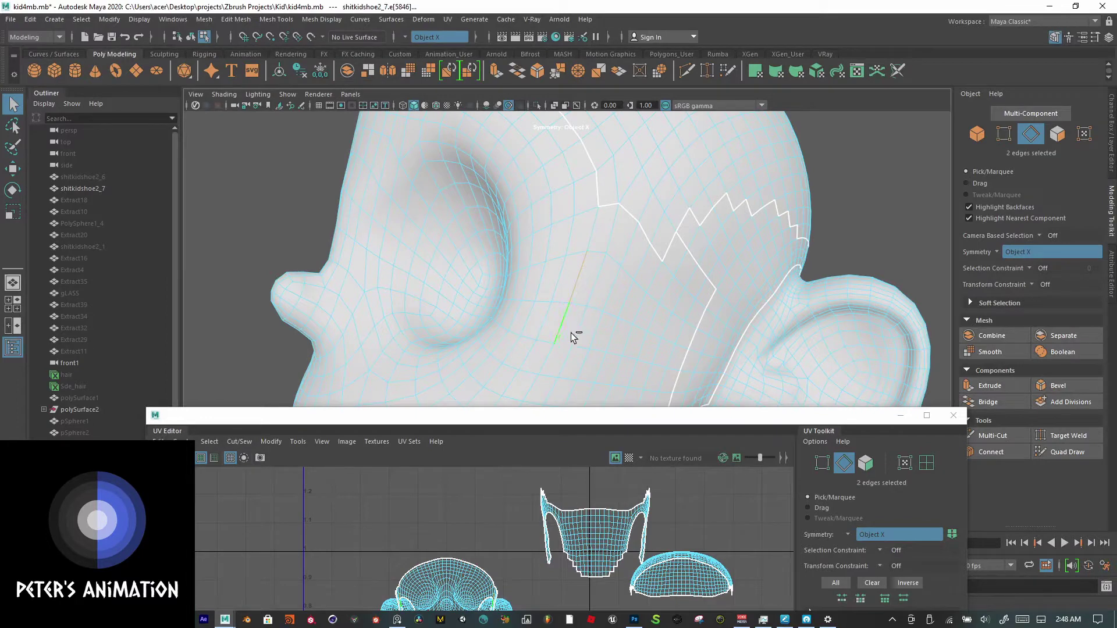
pyautogui.keyDown('shift'); pyautogui.click(582, 346); pyautogui.keyUp('shift')
pyautogui.keyDown('shift'); pyautogui.click(597, 338); pyautogui.keyUp('shift')
pyautogui.keyDown('shift'); pyautogui.click(609, 280); pyautogui.keyUp('shift')
pyautogui.keyDown('shift'); pyautogui.click(608, 257); pyautogui.keyUp('shift')
# Step: Expand the Cut and Sew tools in the UV Toolkit and uncover the head again
pyautogui.scroll(-2, 587, 486)
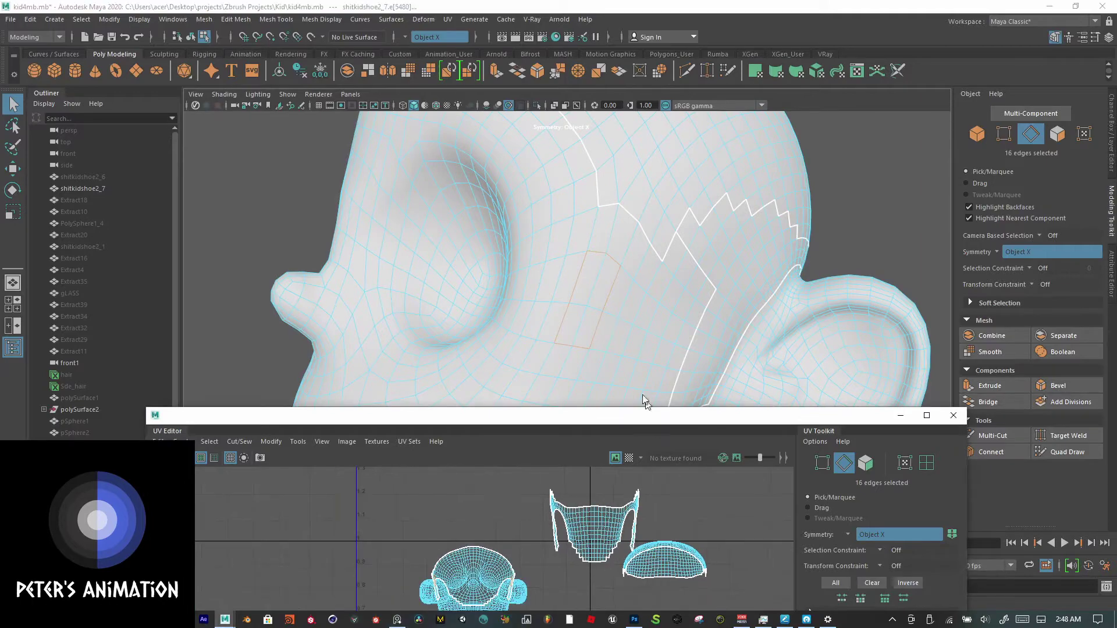
pyautogui.moveTo(652, 414); pyautogui.dragTo(534, 187)
pyautogui.click(716, 457)
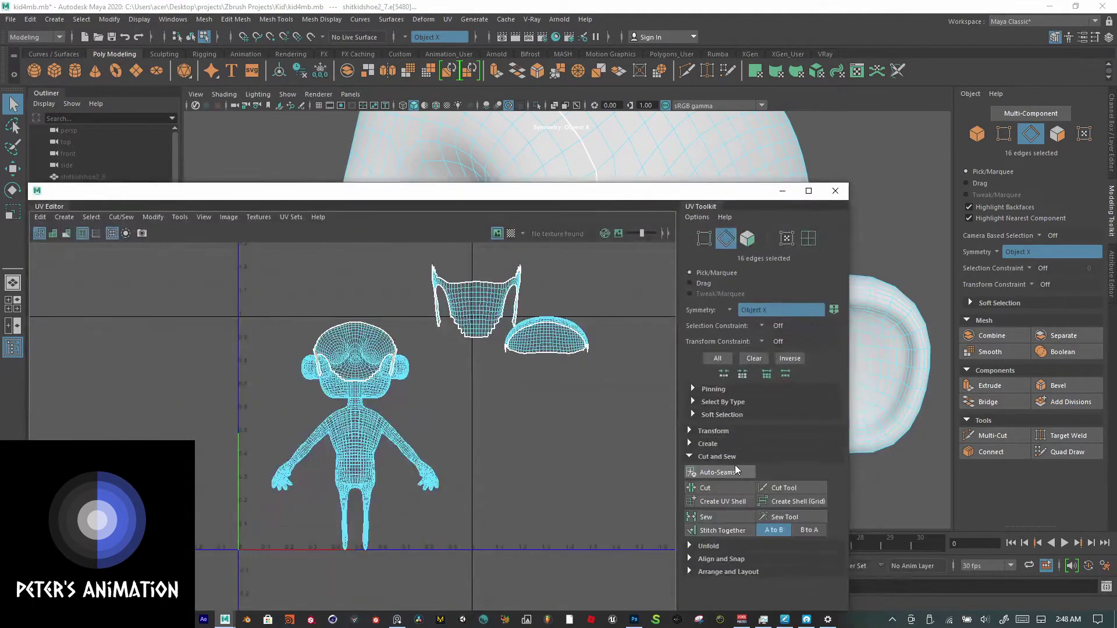
pyautogui.moveTo(671, 193); pyautogui.dragTo(776, 404)
# Step: Drop the edge outline selection on the head and minimise the UV Editor
pyautogui.click(643, 233)
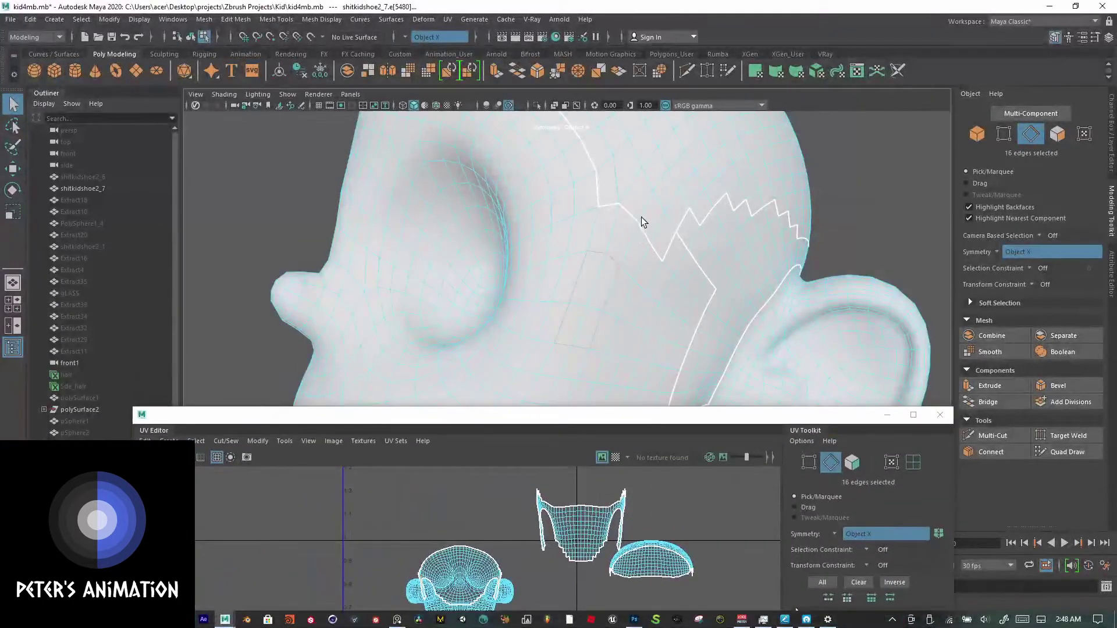
pyautogui.click(648, 239)
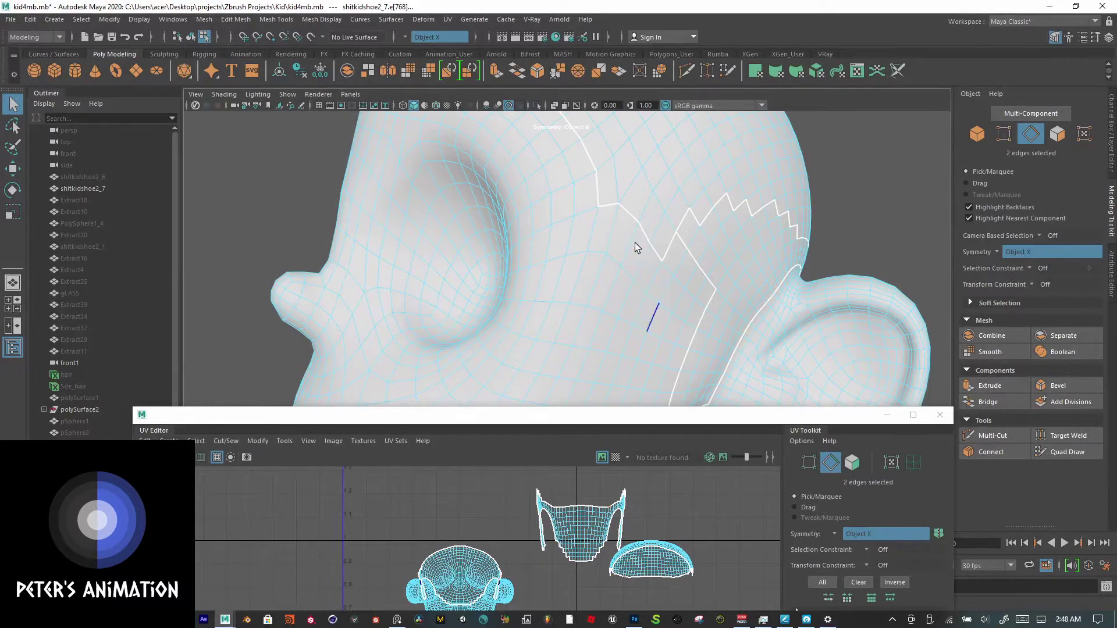
pyautogui.moveTo(679, 414); pyautogui.dragTo(611, 128)
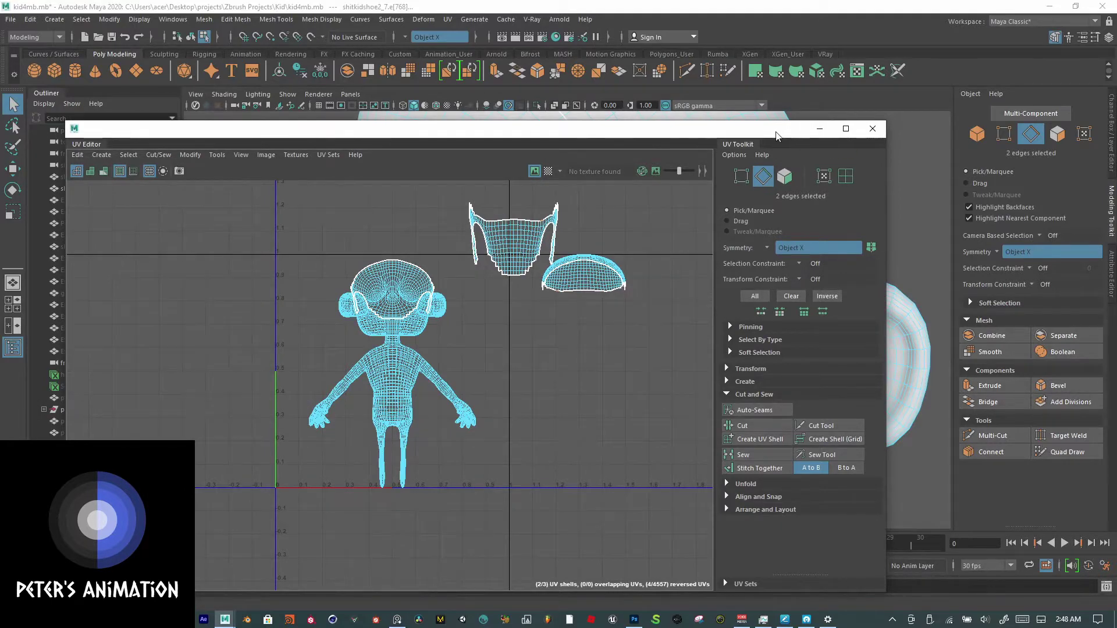
pyautogui.moveTo(776, 135); pyautogui.dragTo(807, 247)
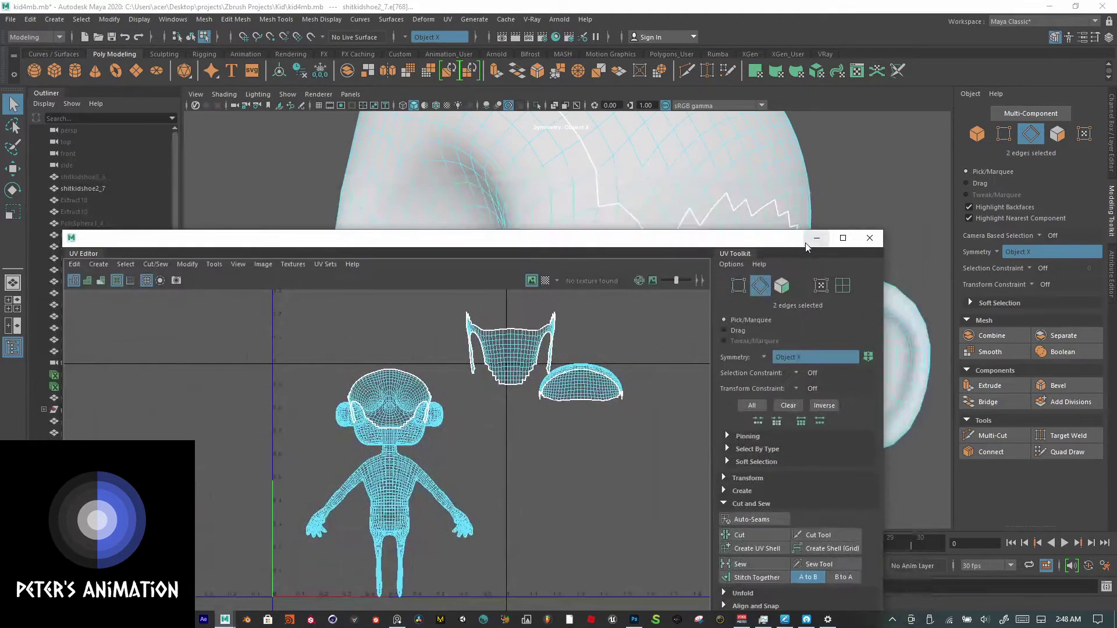
pyautogui.click(817, 238)
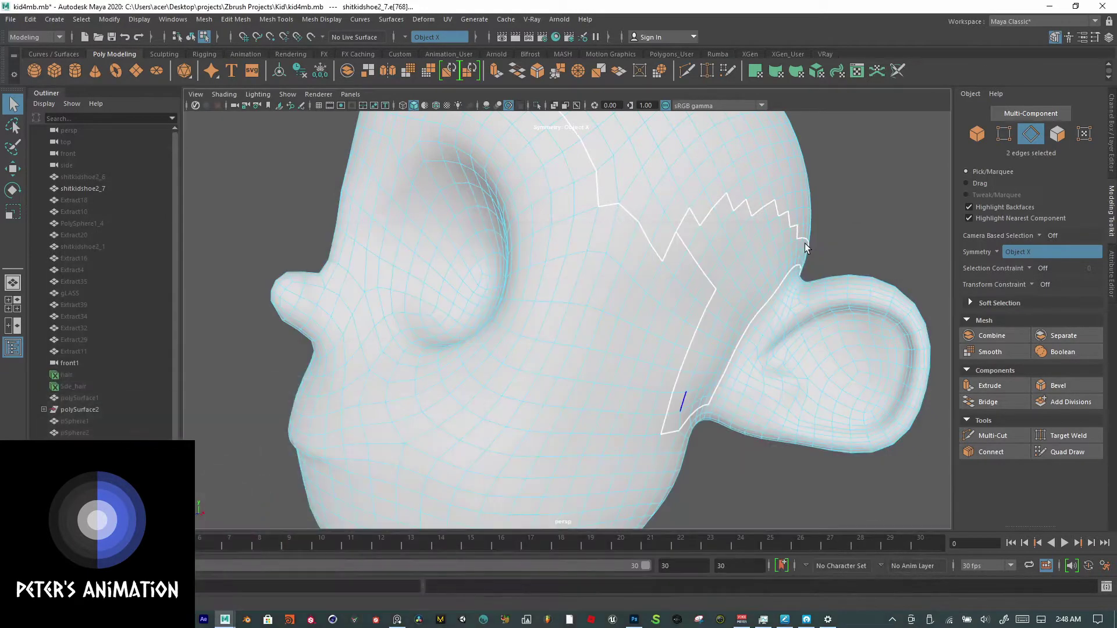
# Step: Switch the workspace to XGen - Interactive Groom
pyautogui.scroll(-5, 724, 240)
pyautogui.keyDown('alt'); pyautogui.moveTo(723, 240); pyautogui.dragTo(756, 240); pyautogui.keyUp('alt')
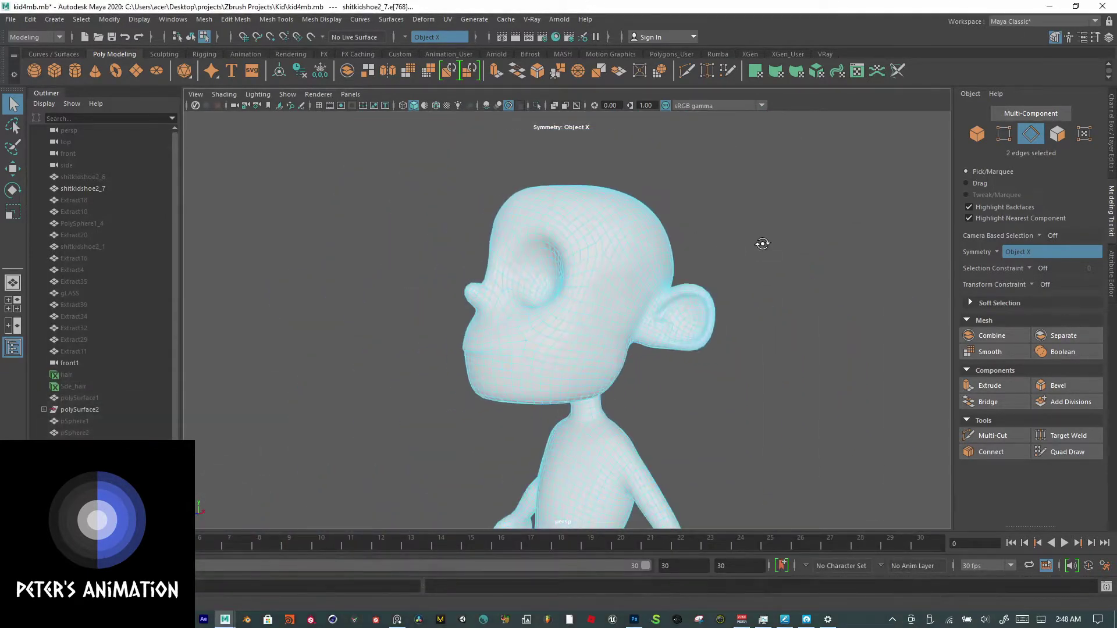
pyautogui.click(1009, 21)
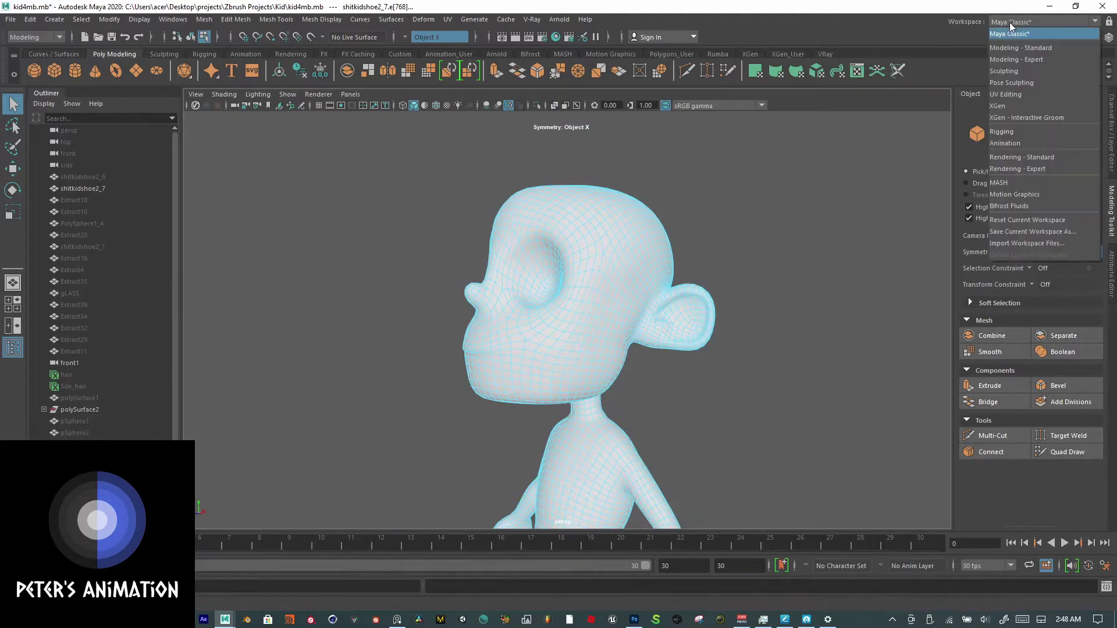
pyautogui.click(1028, 115)
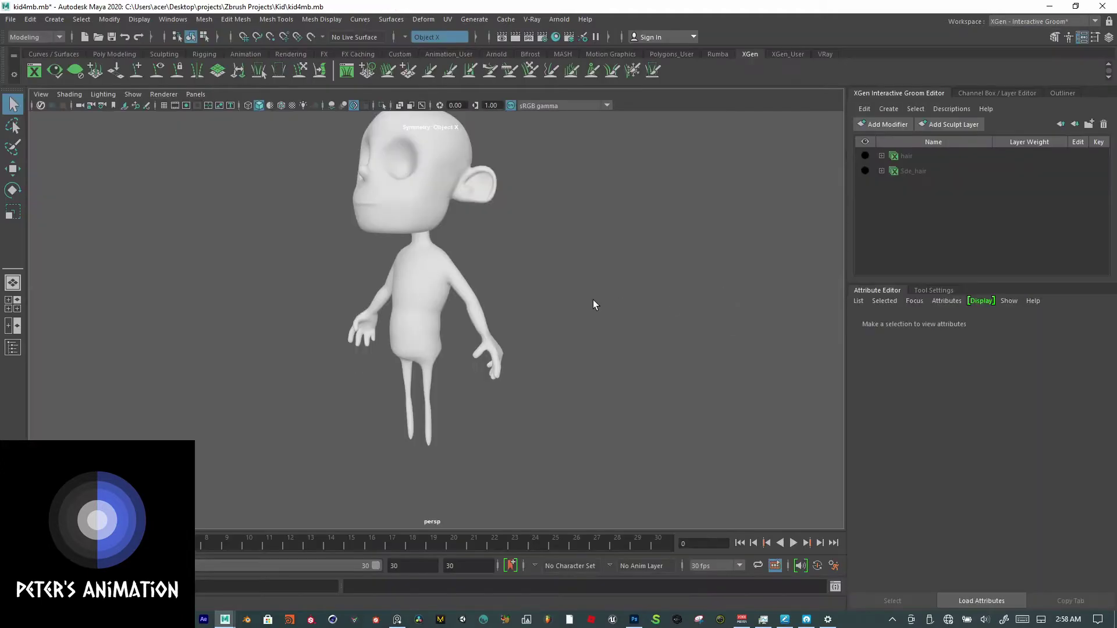
pyautogui.keyDown('alt'); pyautogui.moveTo(593, 302); pyautogui.dragTo(673, 302); pyautogui.keyUp('alt')
pyautogui.keyDown('alt'); pyautogui.moveTo(705, 250); pyautogui.dragTo(623, 243); pyautogui.keyUp('alt')
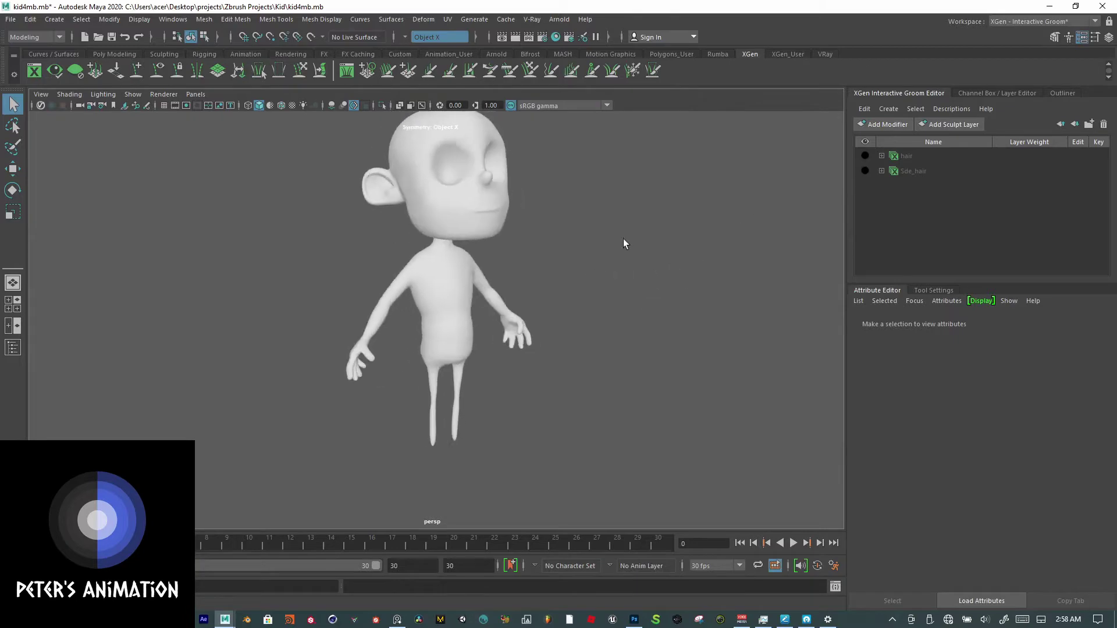
pyautogui.keyDown('alt'); pyautogui.moveTo(624, 238); pyautogui.dragTo(615, 287, button='middle'); pyautogui.keyUp('alt')
pyautogui.keyDown('alt'); pyautogui.moveTo(615, 287); pyautogui.dragTo(647, 246, button='right'); pyautogui.keyUp('alt')
pyautogui.click(494, 213)
pyautogui.keyDown('alt'); pyautogui.moveTo(494, 213); pyautogui.dragTo(547, 273, button='right'); pyautogui.keyUp('alt')
pyautogui.keyDown('alt'); pyautogui.moveTo(547, 273); pyautogui.dragTo(571, 434, button='middle'); pyautogui.keyUp('alt')
pyautogui.keyDown('alt'); pyautogui.moveTo(570, 433); pyautogui.dragTo(670, 408, button='right'); pyautogui.keyUp('alt')
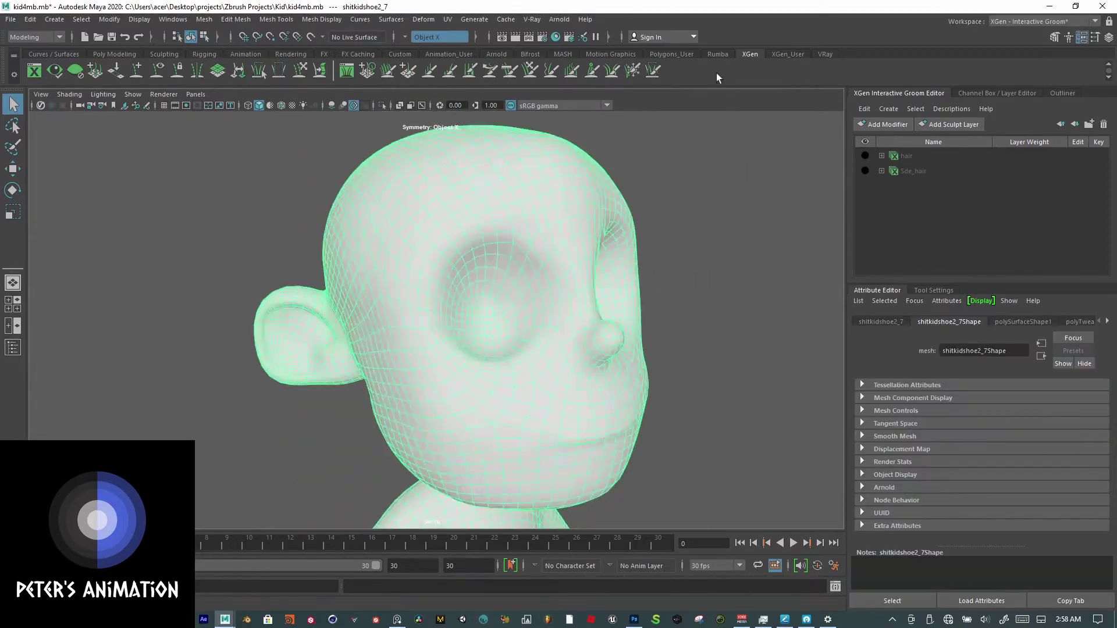
pyautogui.click(450, 19)
pyautogui.click(759, 281)
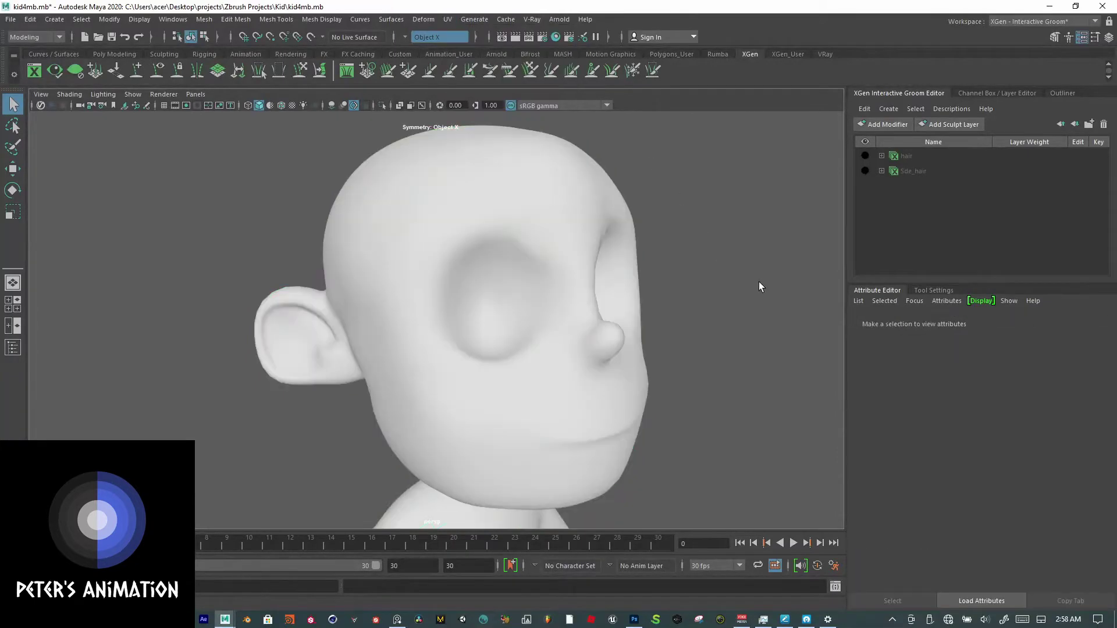
# Step: Select the kid's body mesh and open it in the UV Editor
pyautogui.click(501, 223)
pyautogui.keyDown('alt'); pyautogui.moveTo(313, 288); pyautogui.dragTo(283, 198); pyautogui.keyUp('alt')
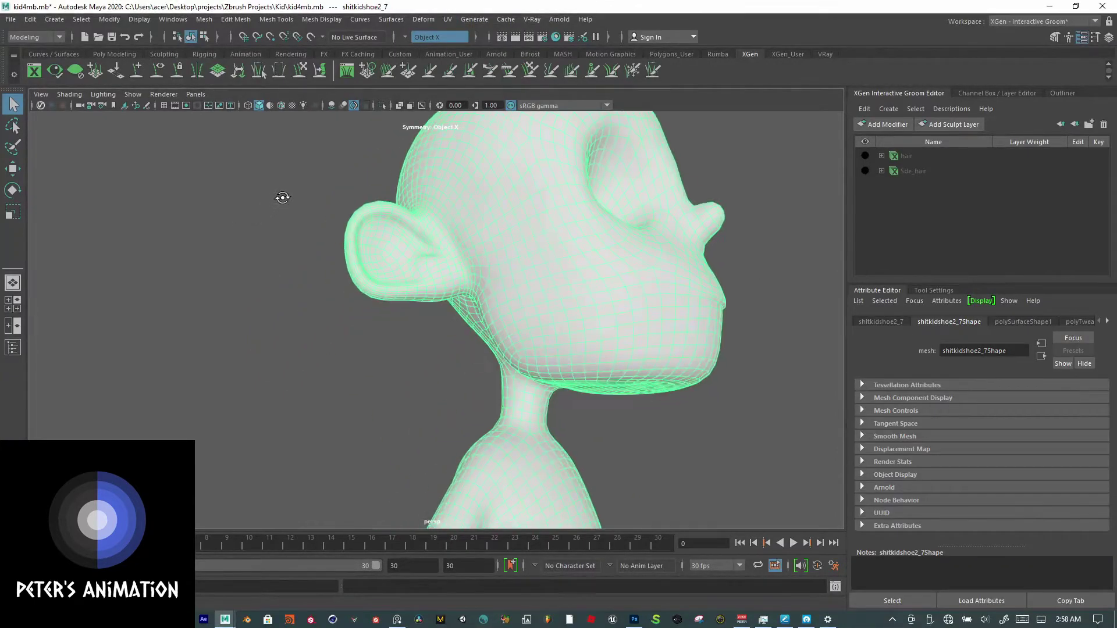
pyautogui.keyDown('alt'); pyautogui.moveTo(451, 162); pyautogui.dragTo(300, 272); pyautogui.keyUp('alt')
pyautogui.keyDown('alt'); pyautogui.moveTo(475, 264); pyautogui.dragTo(455, 266); pyautogui.keyUp('alt')
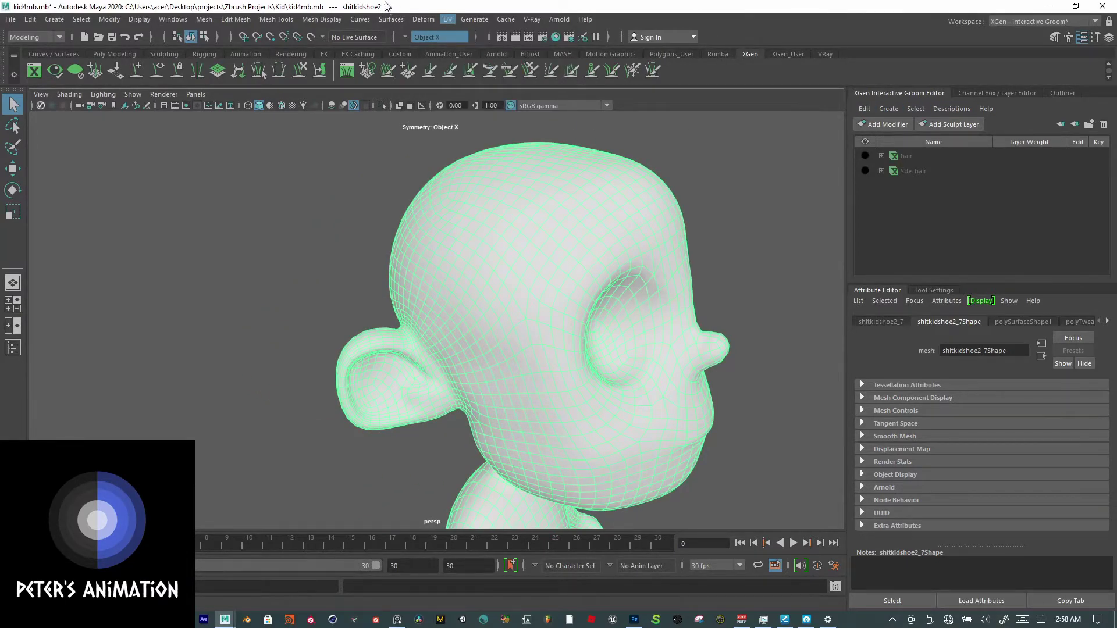
pyautogui.click(448, 20)
pyautogui.click(495, 30)
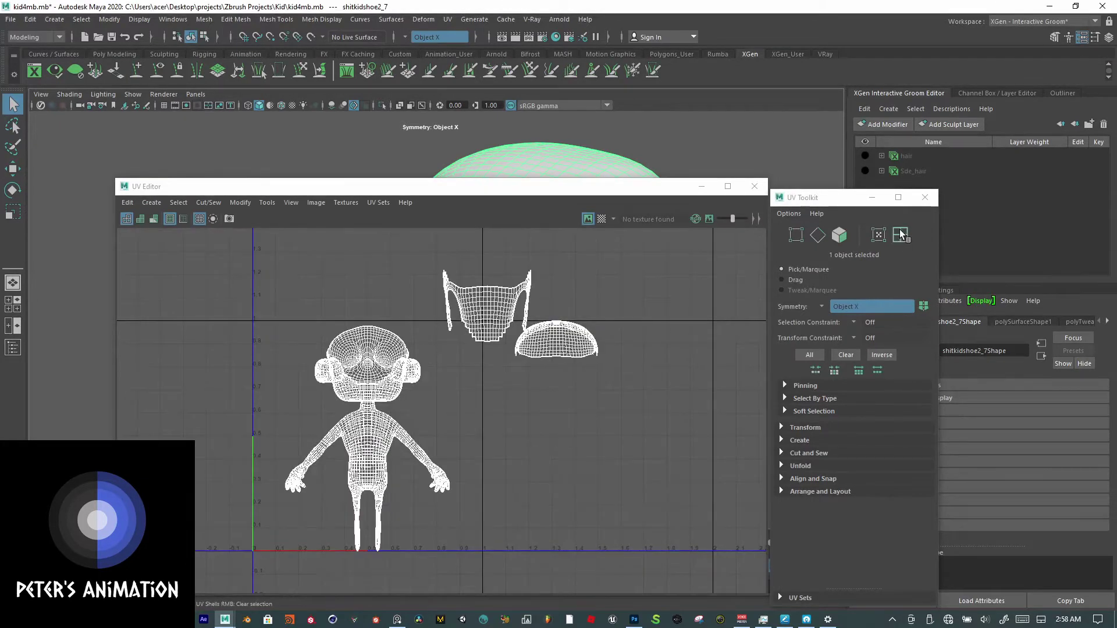
# Step: Select the domed scalp UV shell in UV shell selection mode and clear the UV Editor and UV Toolkit off the viewport
pyautogui.click(901, 235)
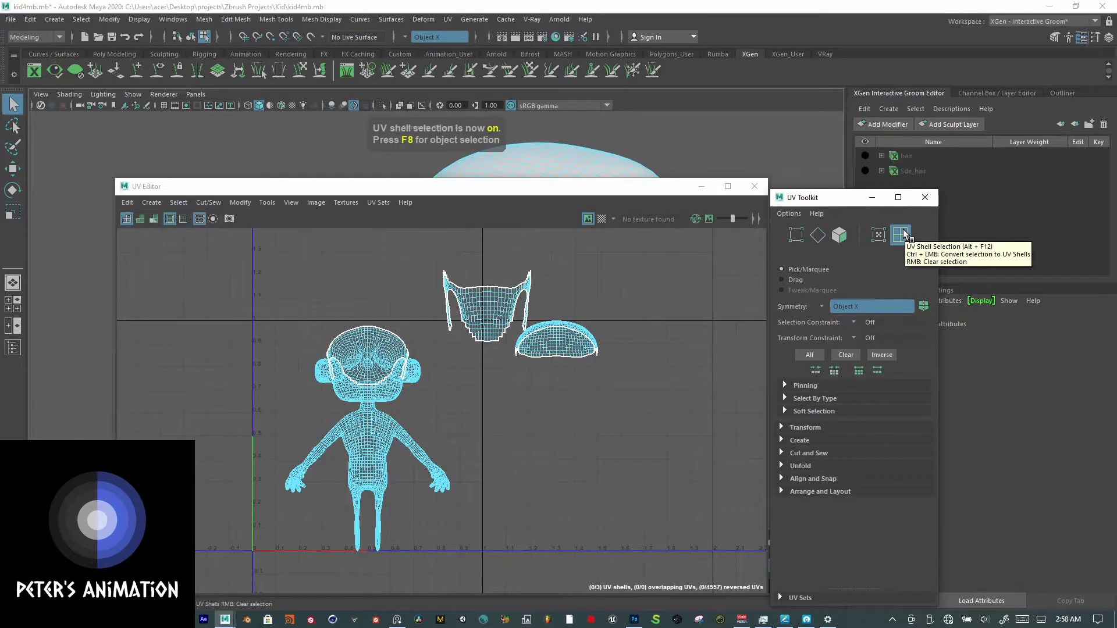
pyautogui.click(609, 412)
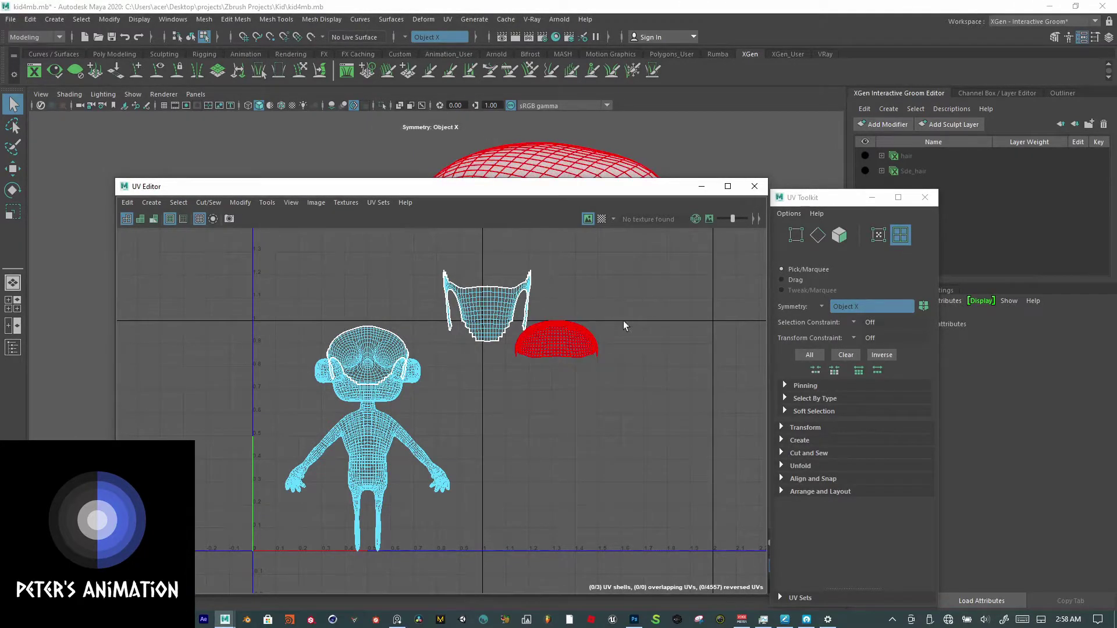
pyautogui.click(561, 341)
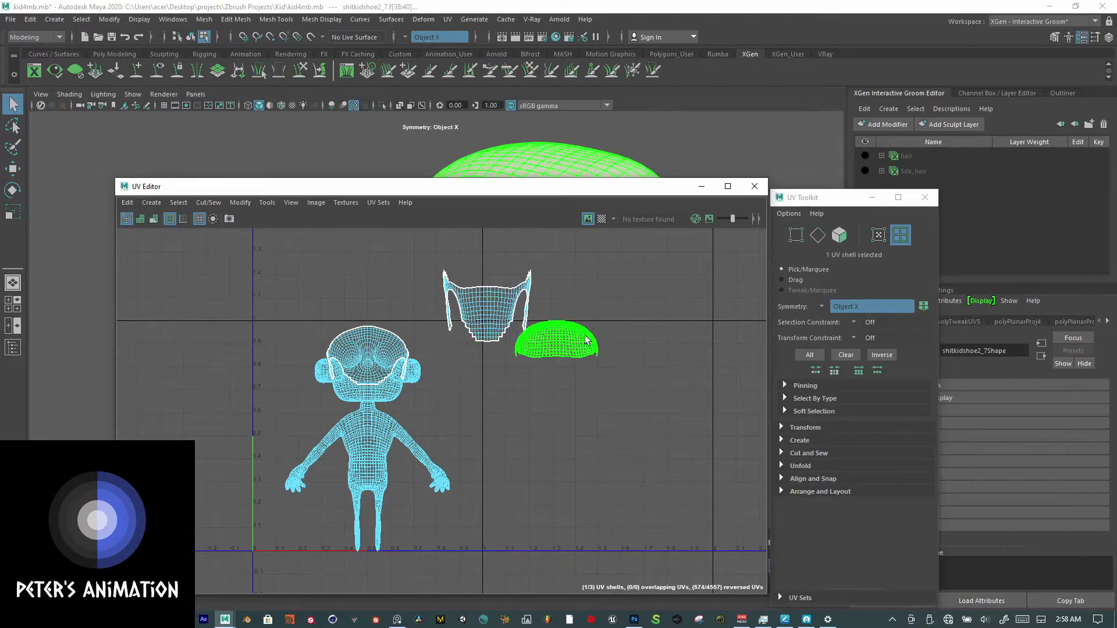
pyautogui.click(710, 231)
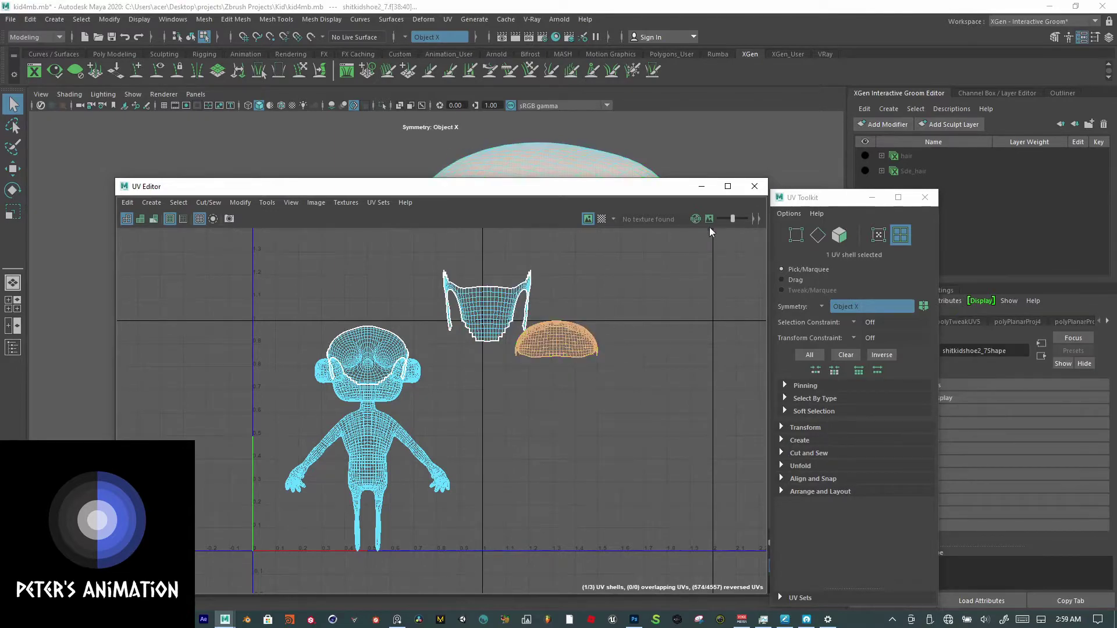
pyautogui.click(702, 186)
pyautogui.click(925, 197)
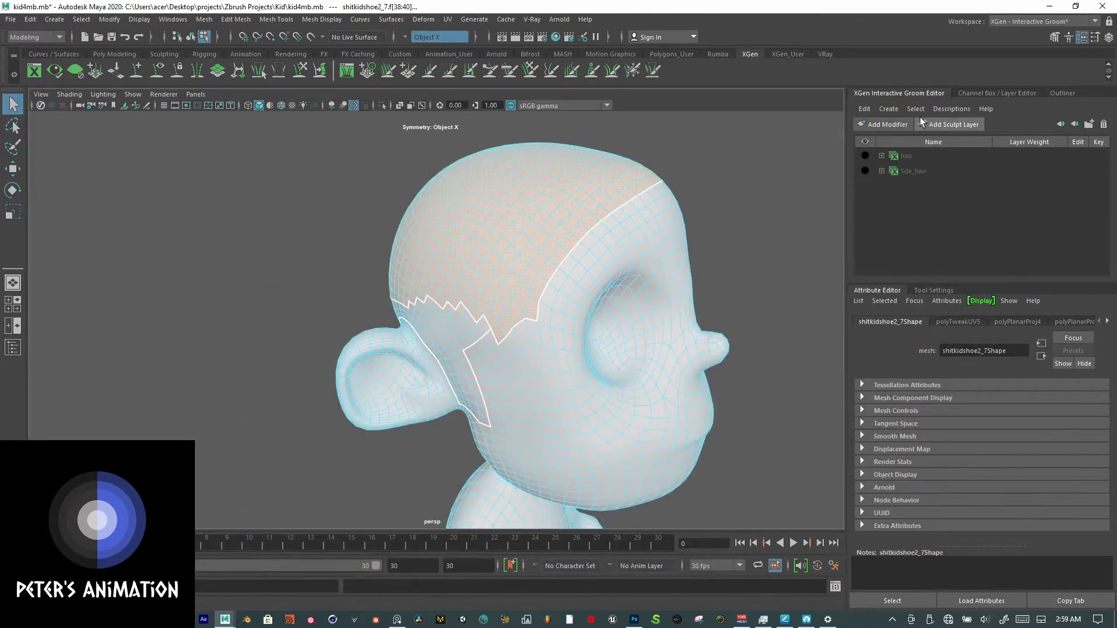
# Step: Start new Interactive Groom Splines for the selected scalp area and set their density to 340
pyautogui.click(888, 108)
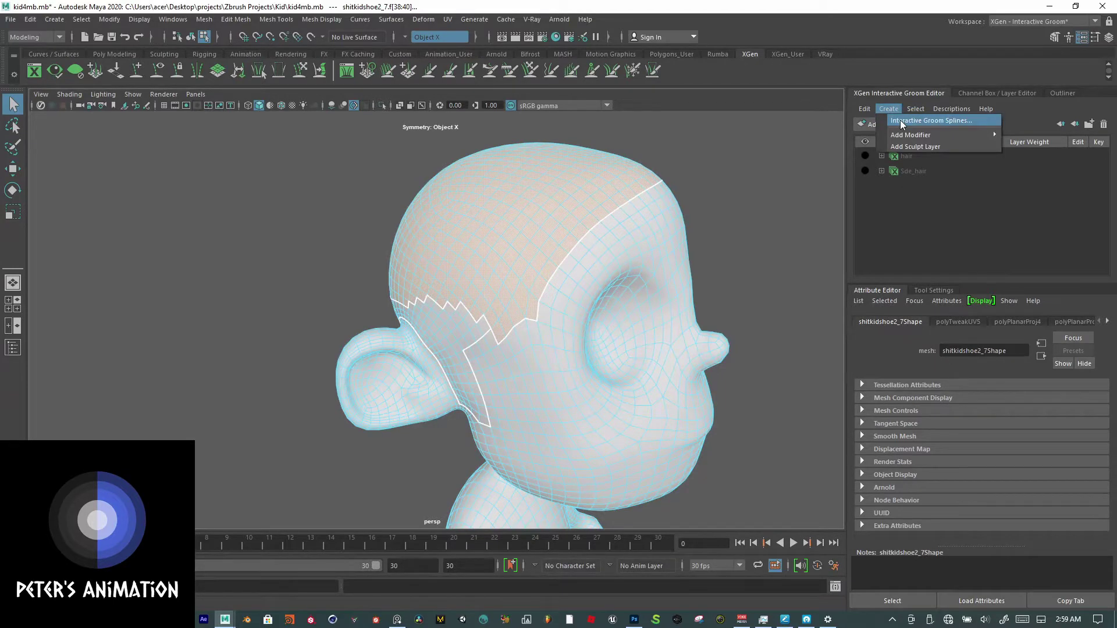
pyautogui.click(902, 121)
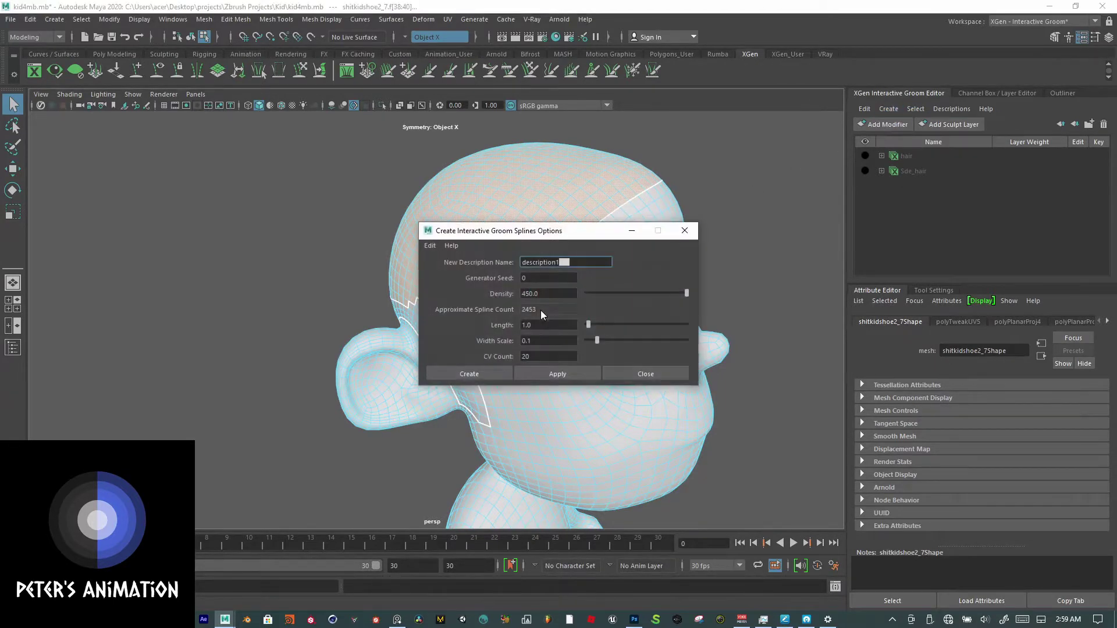
pyautogui.moveTo(541, 231); pyautogui.dragTo(657, 190)
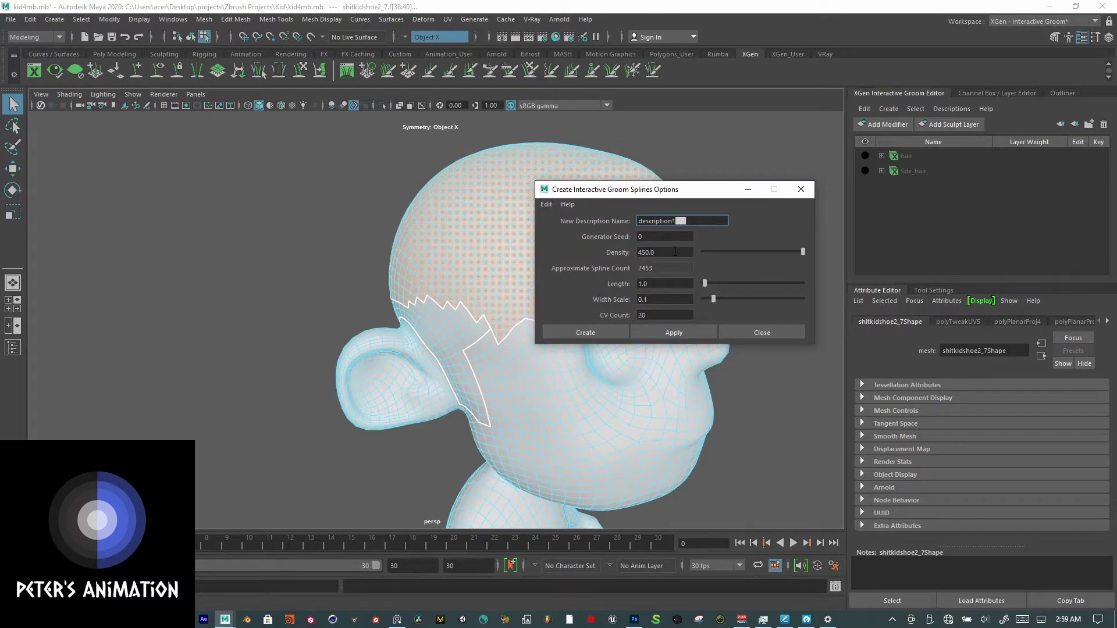
pyautogui.click(675, 251)
pyautogui.write('340')
pyautogui.press('Return')
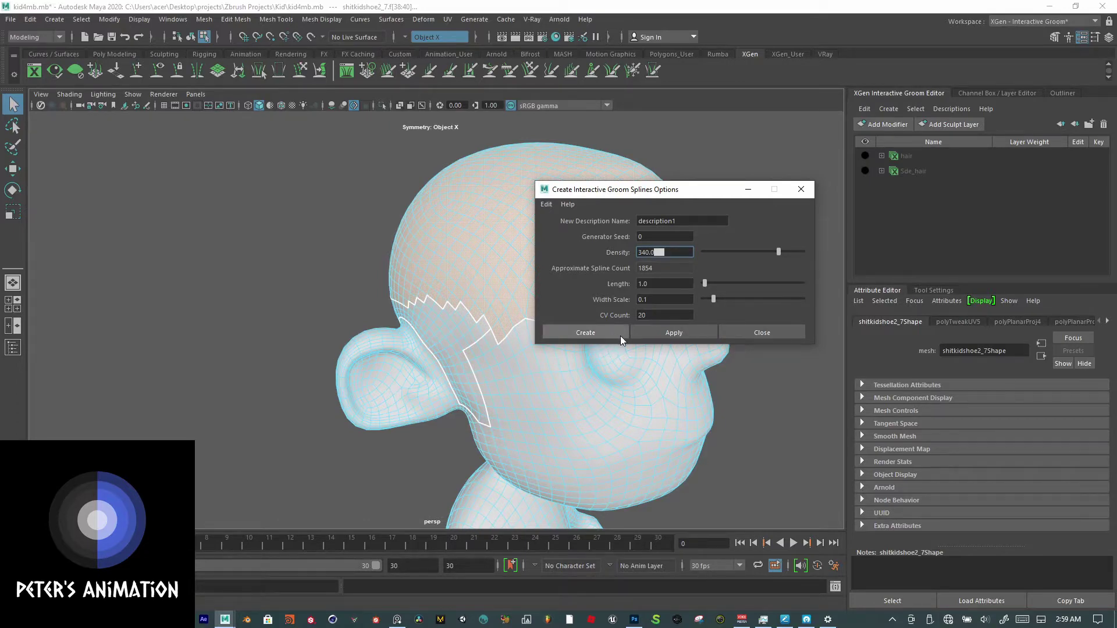
# Step: Create the groom splines on the scalp with length 1.0, width scale 0.1 and CV count 20
pyautogui.click(663, 284)
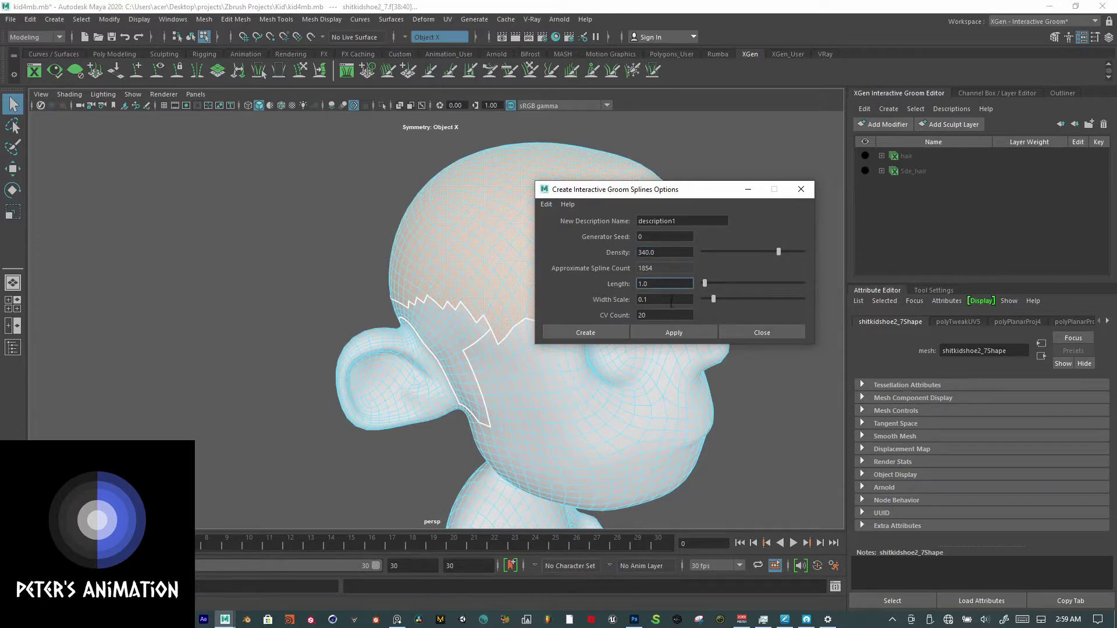
pyautogui.click(664, 299)
pyautogui.click(666, 315)
pyautogui.moveTo(665, 318); pyautogui.dragTo(629, 327)
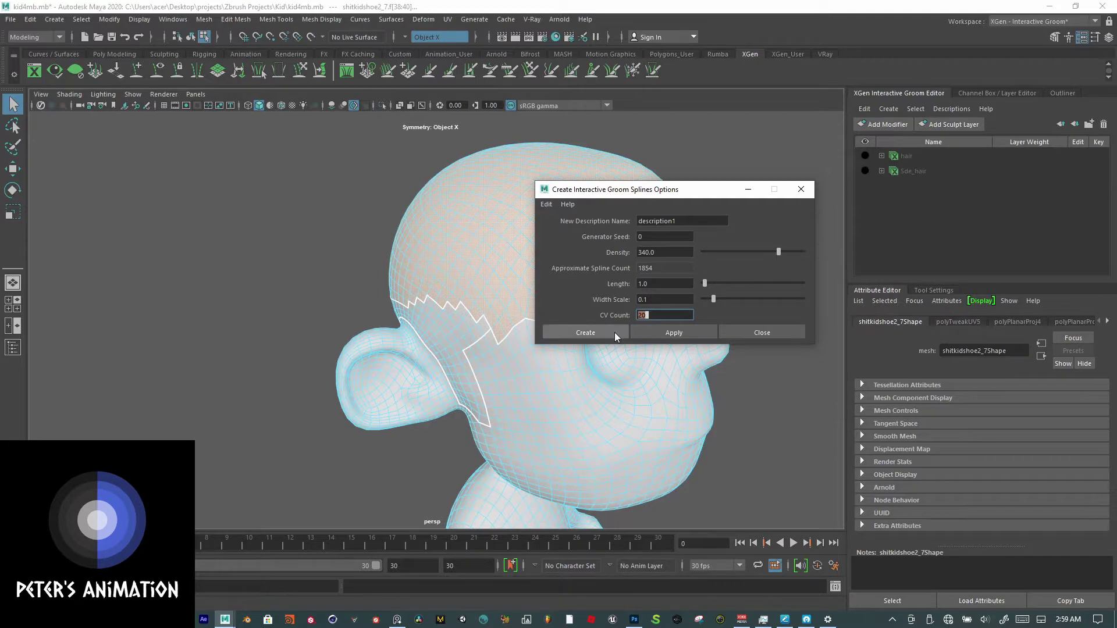
pyautogui.click(586, 332)
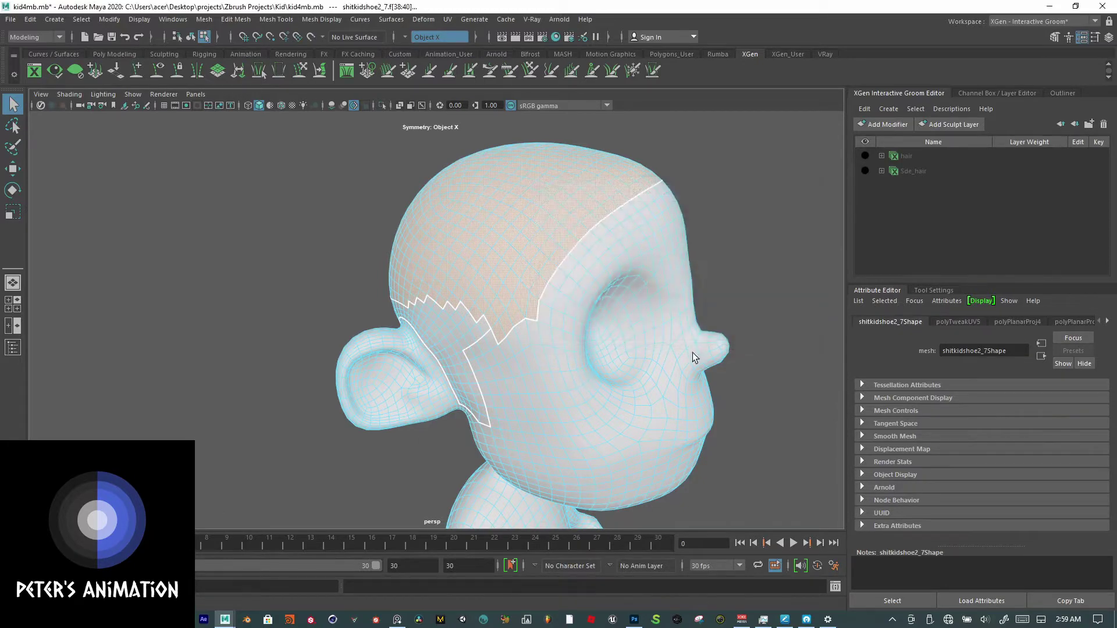
# Step: Examine the new groom splines from several sides of the head, switching the viewport's default material on and back off
pyautogui.scroll(-6, 746, 345)
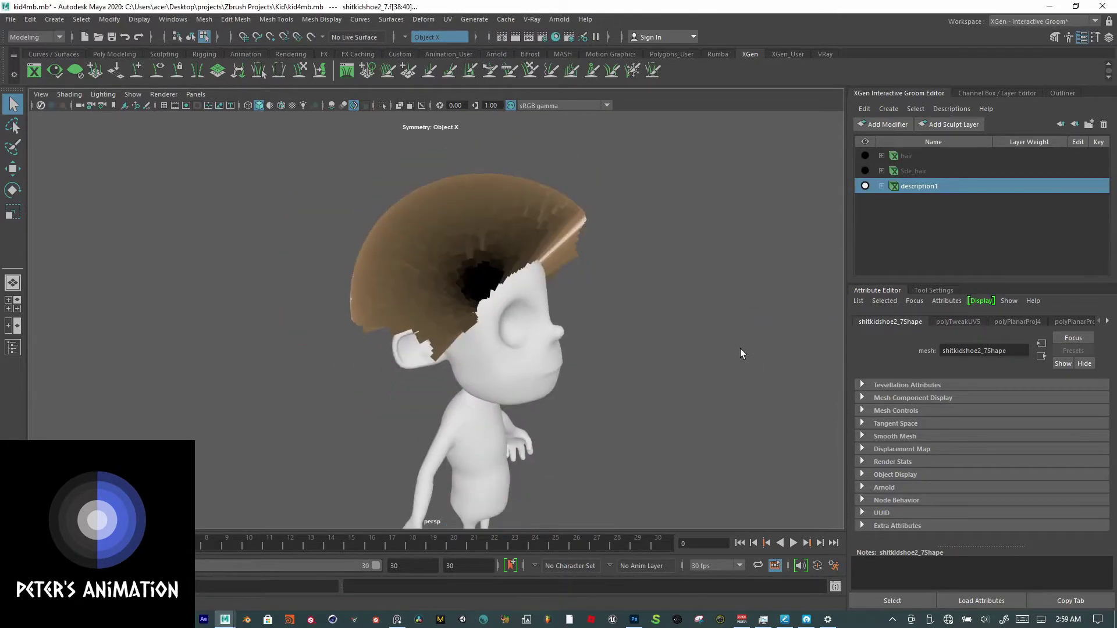
pyautogui.keyDown('alt'); pyautogui.moveTo(741, 349); pyautogui.dragTo(553, 339); pyautogui.keyUp('alt')
pyautogui.scroll(6, 544, 269)
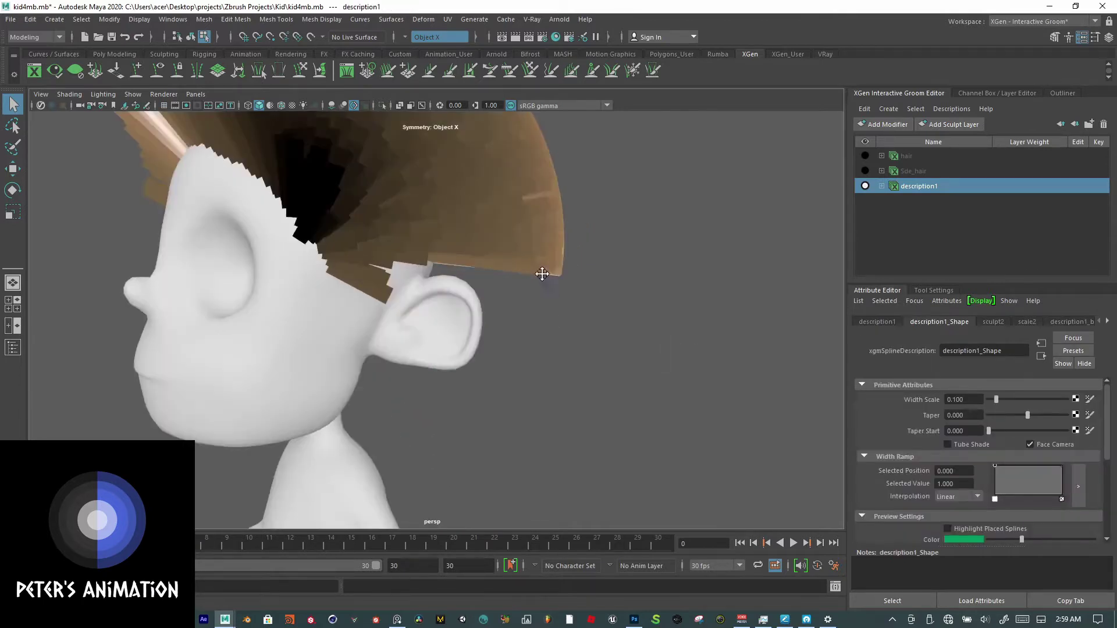
pyautogui.click(282, 106)
pyautogui.click(281, 105)
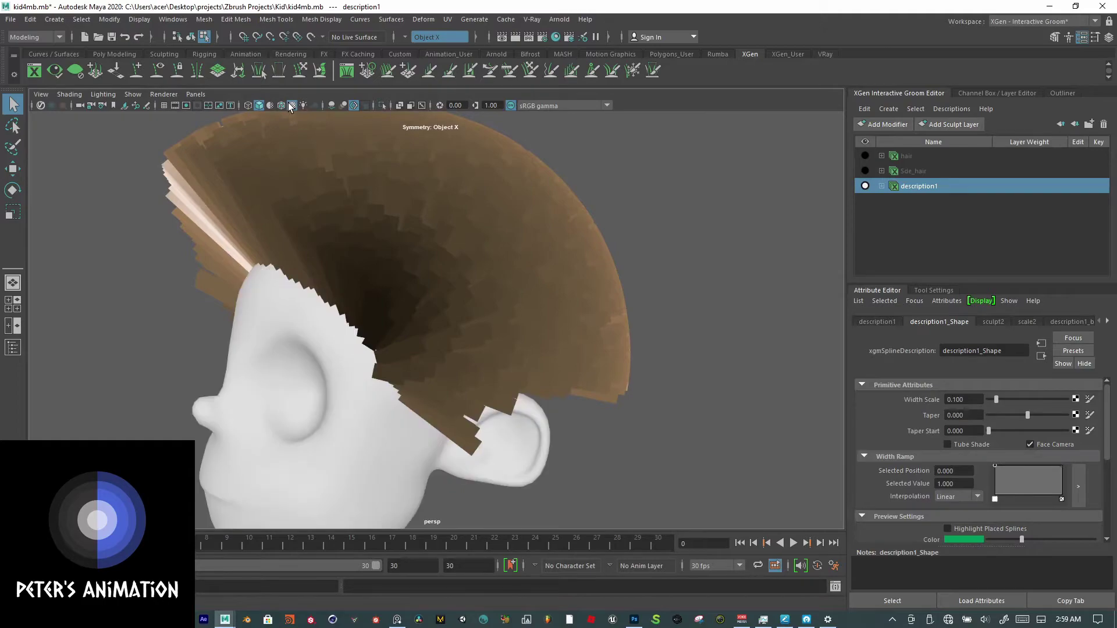
pyautogui.click(270, 106)
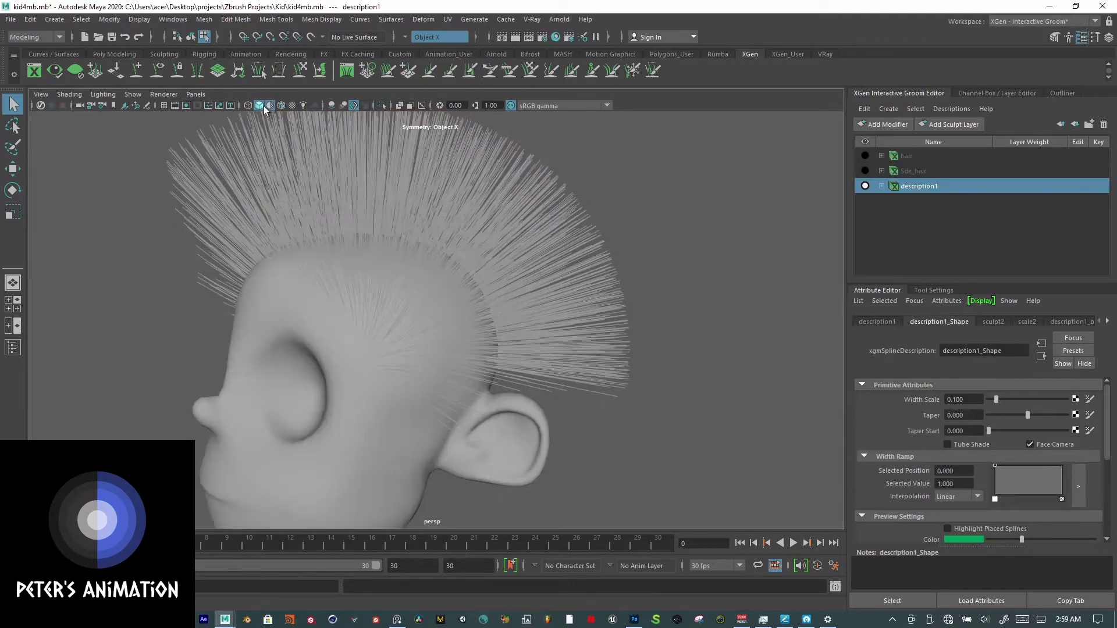
pyautogui.keyDown('alt'); pyautogui.moveTo(352, 210); pyautogui.dragTo(611, 268); pyautogui.keyUp('alt')
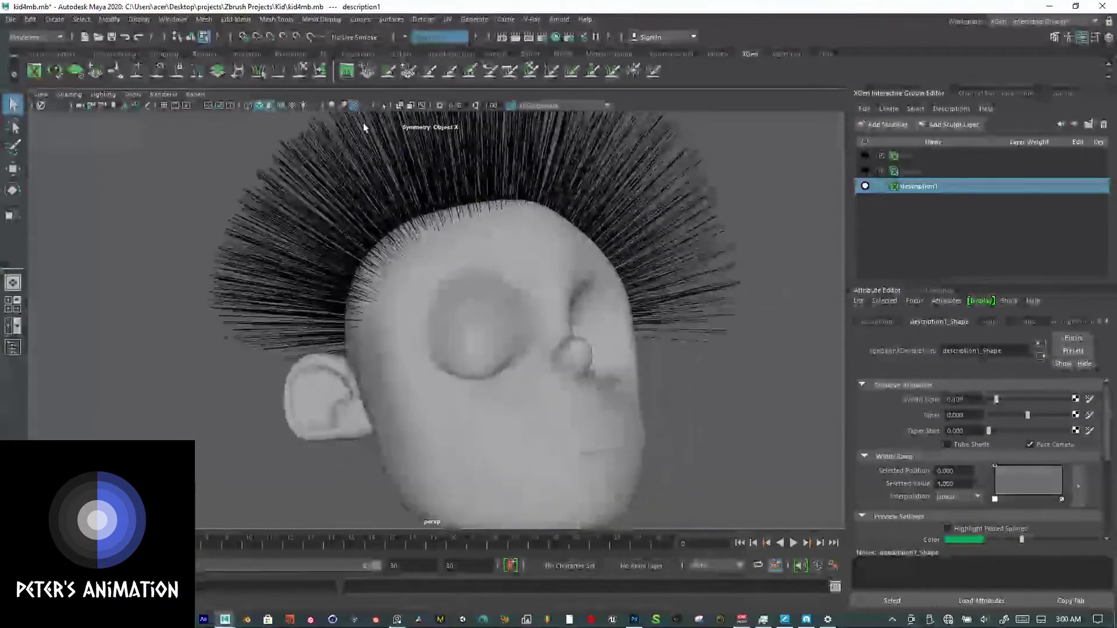
pyautogui.click(270, 105)
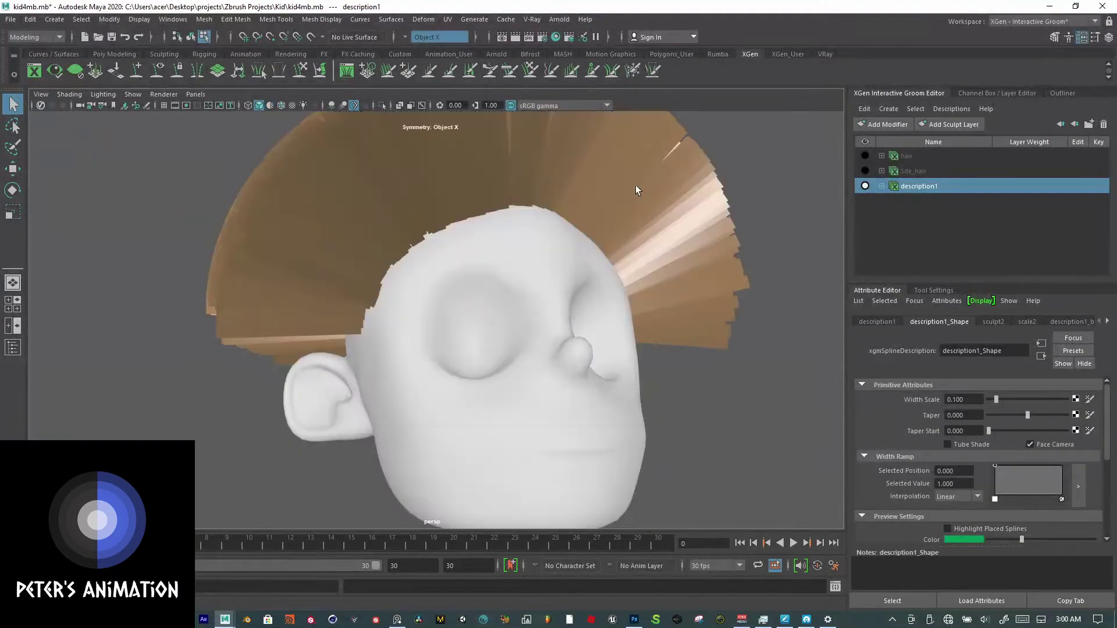
pyautogui.scroll(-3, 473, 202)
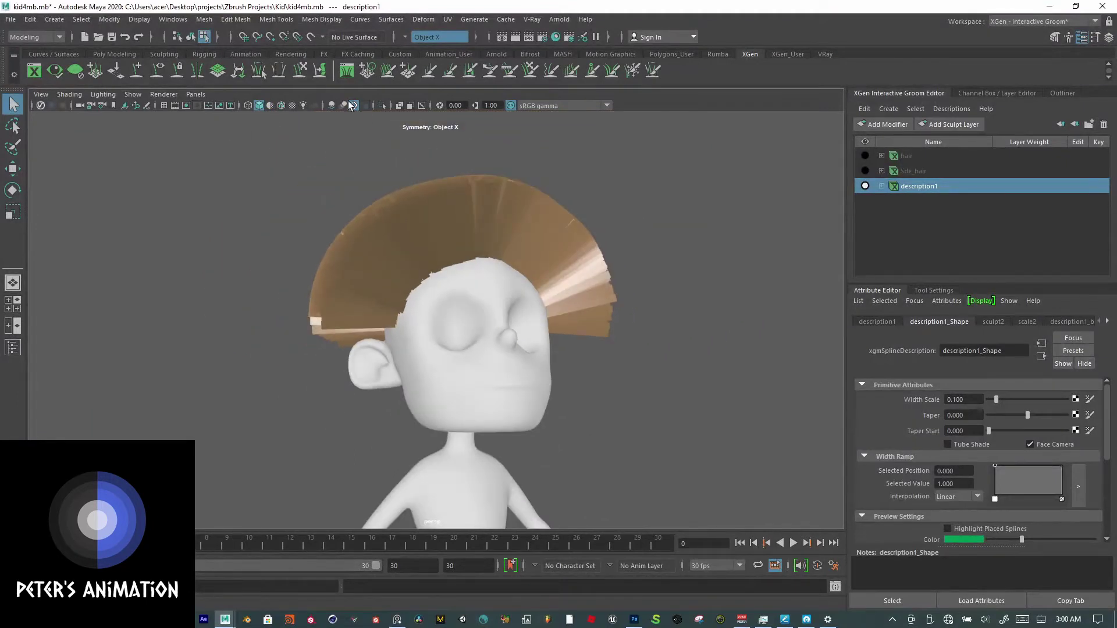
pyautogui.scroll(-2, 567, 275)
pyautogui.scroll(3, 497, 285)
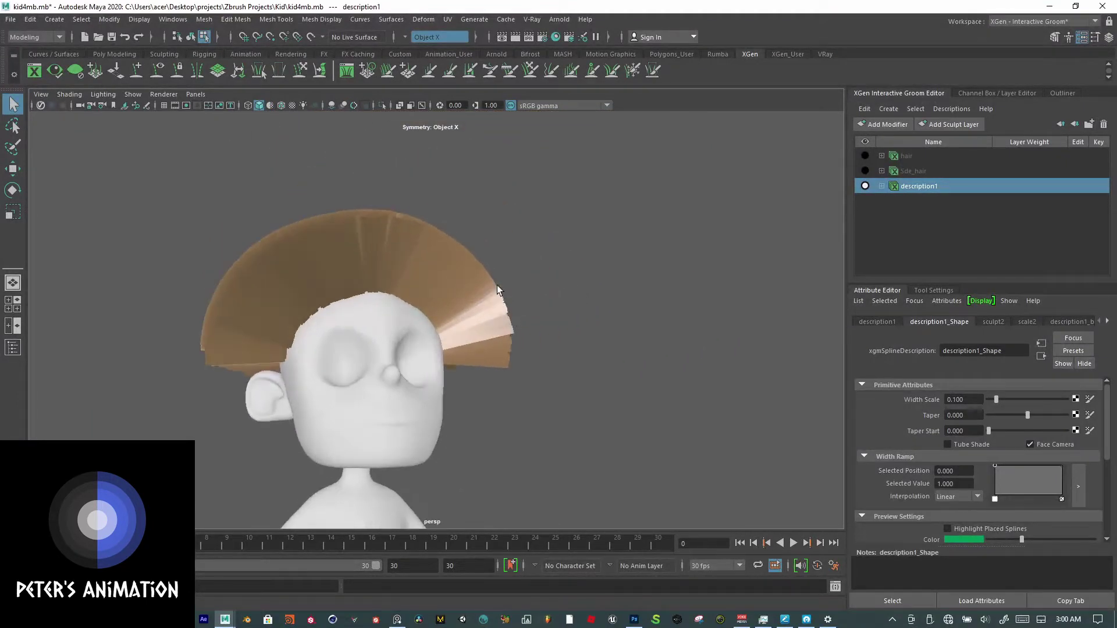
pyautogui.keyDown('alt'); pyautogui.moveTo(497, 285); pyautogui.dragTo(576, 285); pyautogui.keyUp('alt')
pyautogui.scroll(4, 410, 286)
pyautogui.keyDown('alt'); pyautogui.moveTo(531, 302); pyautogui.dragTo(718, 194, button='middle'); pyautogui.keyUp('alt')
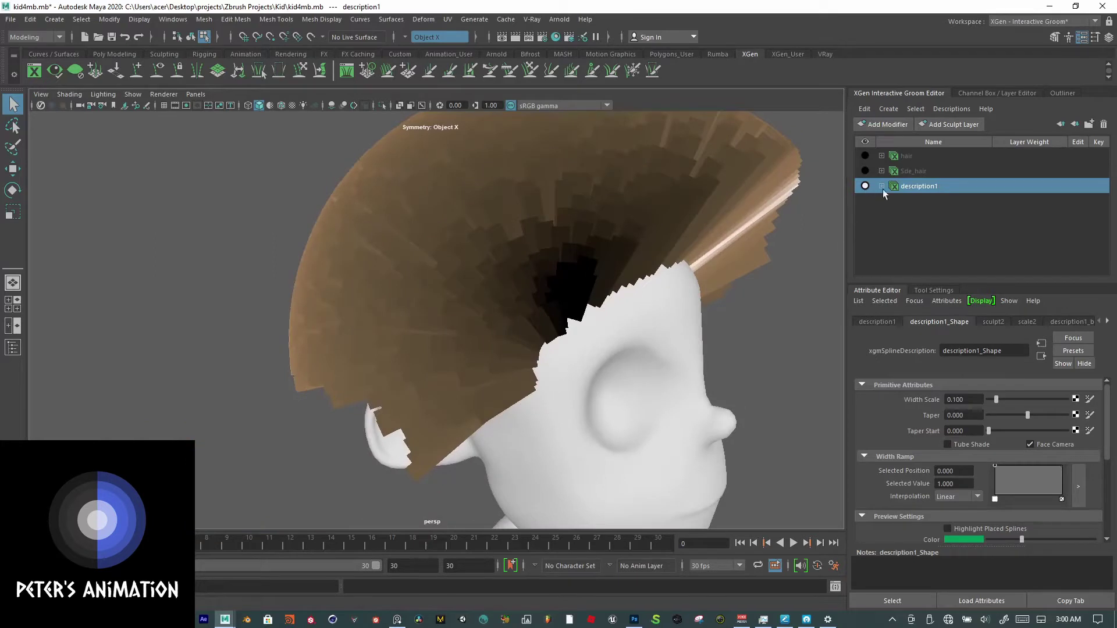
# Step: Rename the new groom description to Hair_2 and expand its list of modifiers
pyautogui.doubleClick(908, 187)
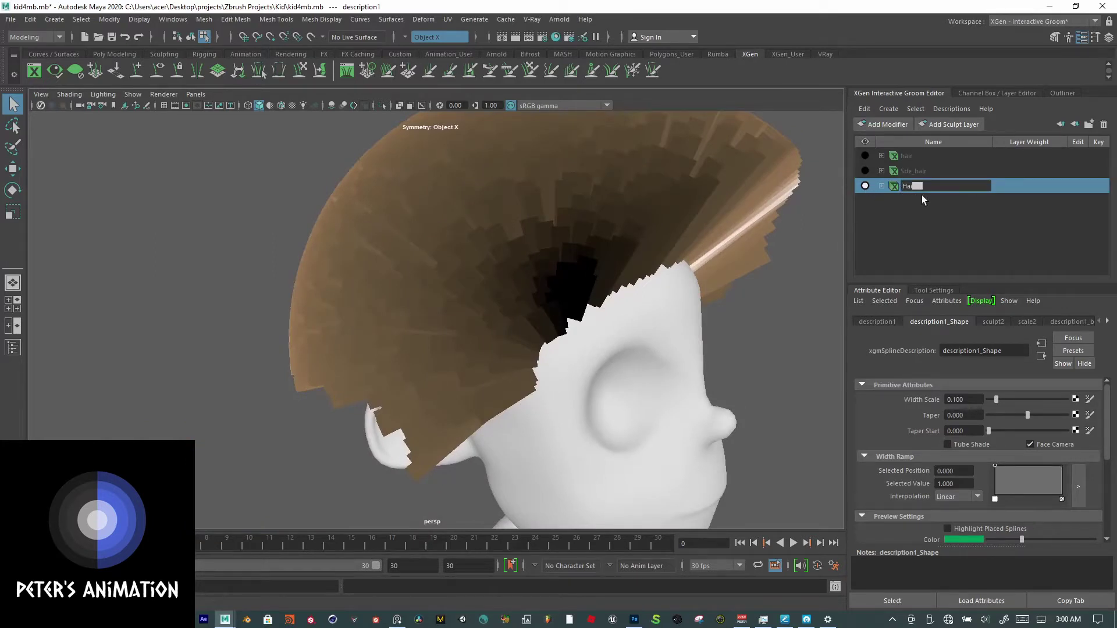
pyautogui.write('Hair_2')
pyautogui.press('Return')
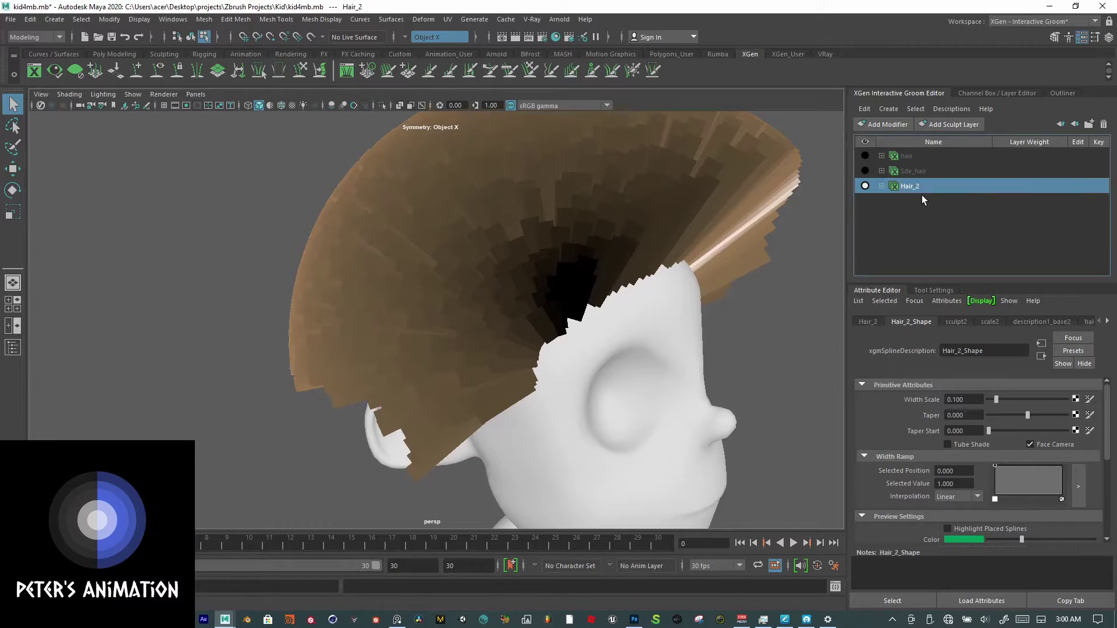
pyautogui.click(882, 186)
pyautogui.click(882, 186)
pyautogui.click(882, 186)
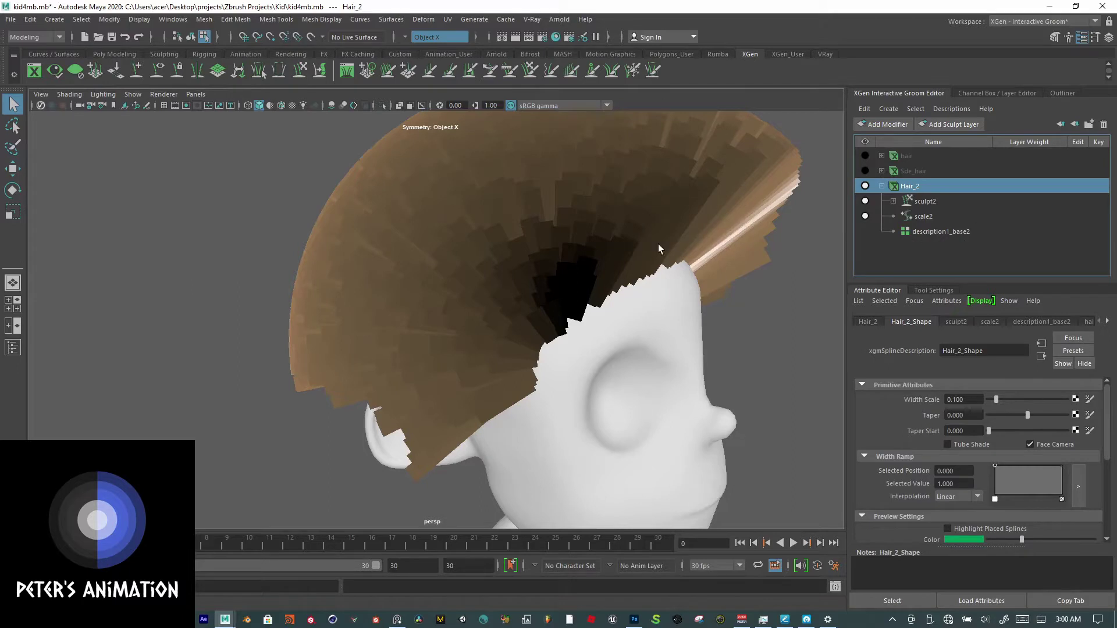
# Step: Set the Scale of Hair_2's scale2 modifier to 0.075 and inspect the shortened hair along the forehead
pyautogui.keyDown('alt'); pyautogui.moveTo(658, 243); pyautogui.dragTo(815, 256); pyautogui.keyUp('alt')
pyautogui.click(943, 232)
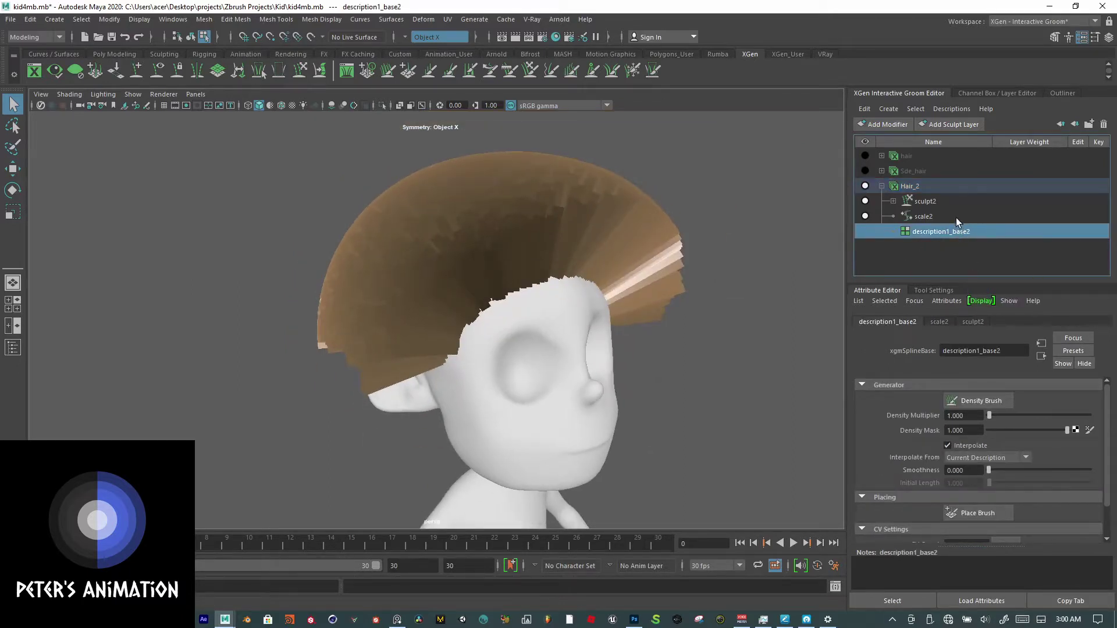
pyautogui.click(955, 216)
pyautogui.moveTo(977, 427); pyautogui.dragTo(864, 426)
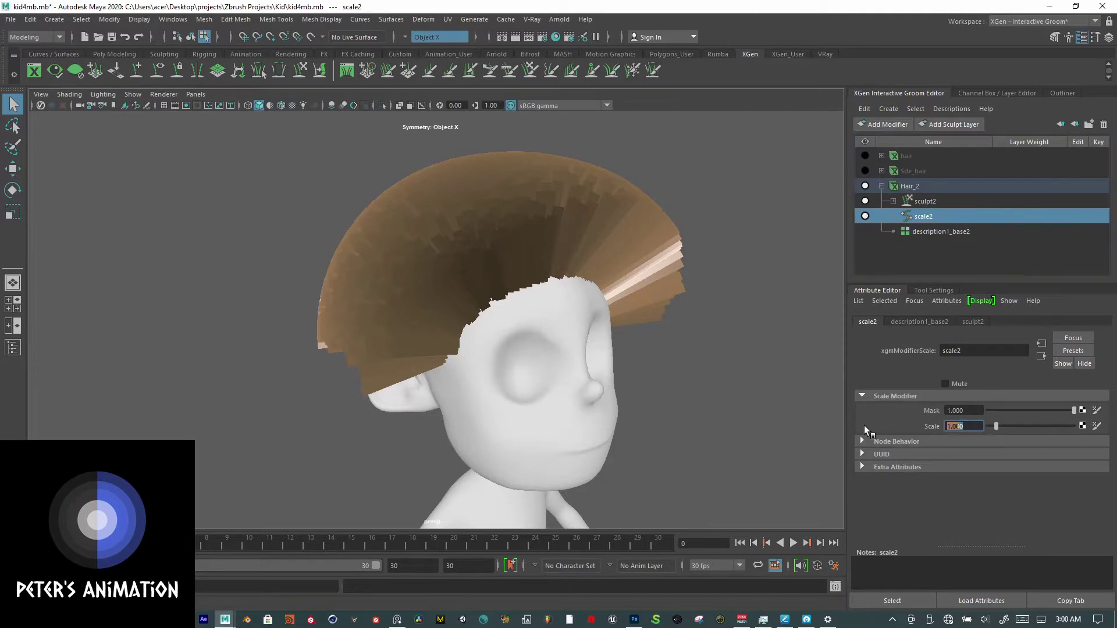
pyautogui.write('.075')
pyautogui.press('Return')
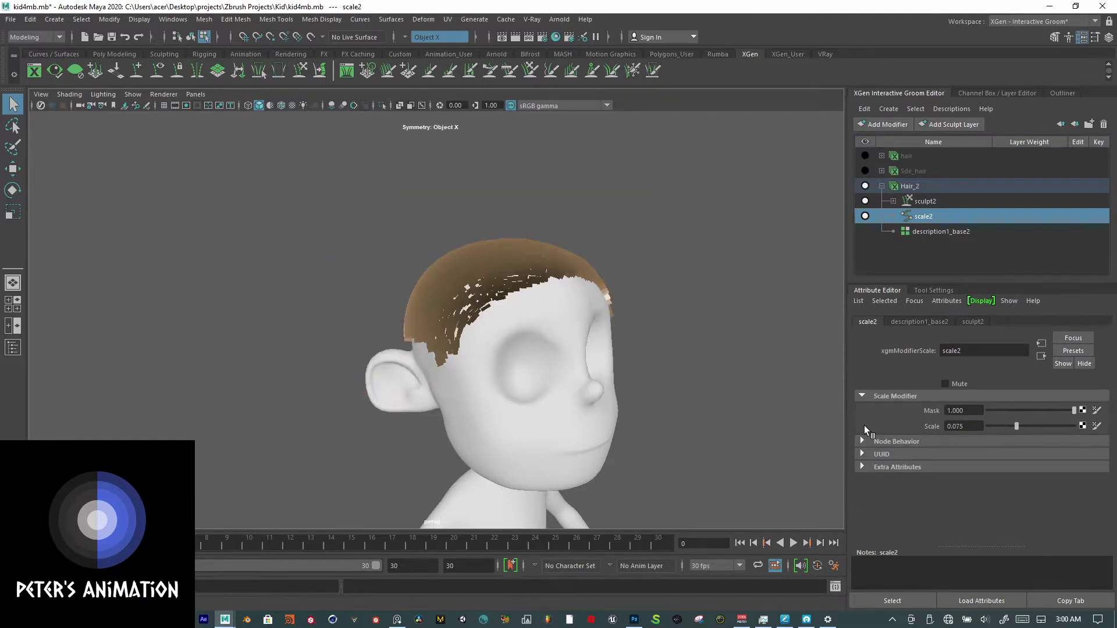
pyautogui.scroll(6, 523, 372)
pyautogui.keyDown('alt'); pyautogui.moveTo(518, 382); pyautogui.dragTo(433, 376); pyautogui.keyUp('alt')
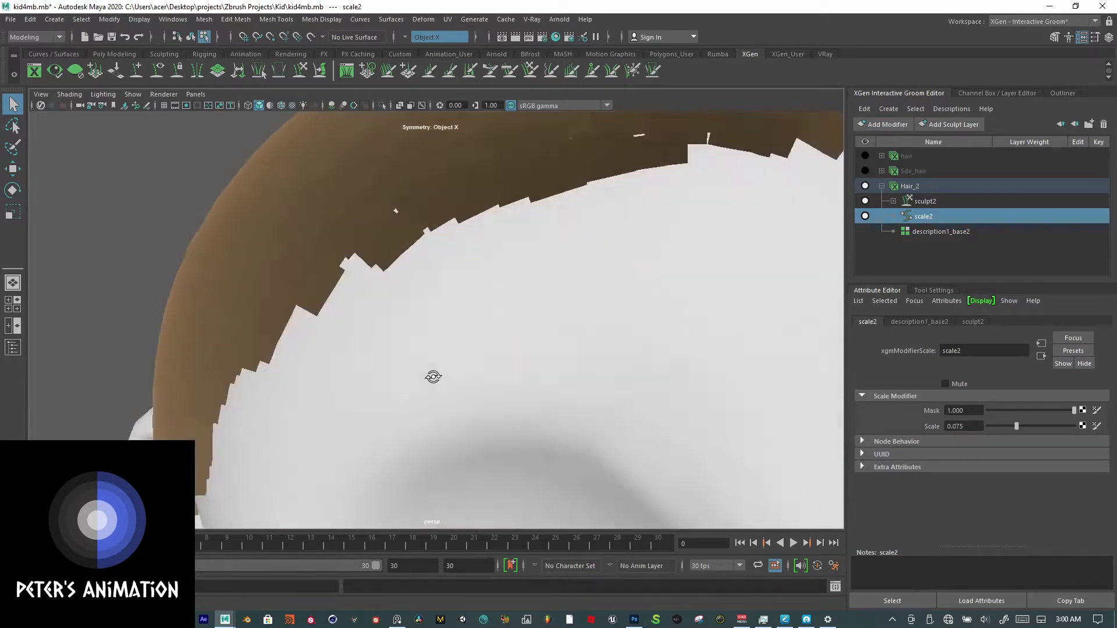
pyautogui.scroll(-3, 564, 368)
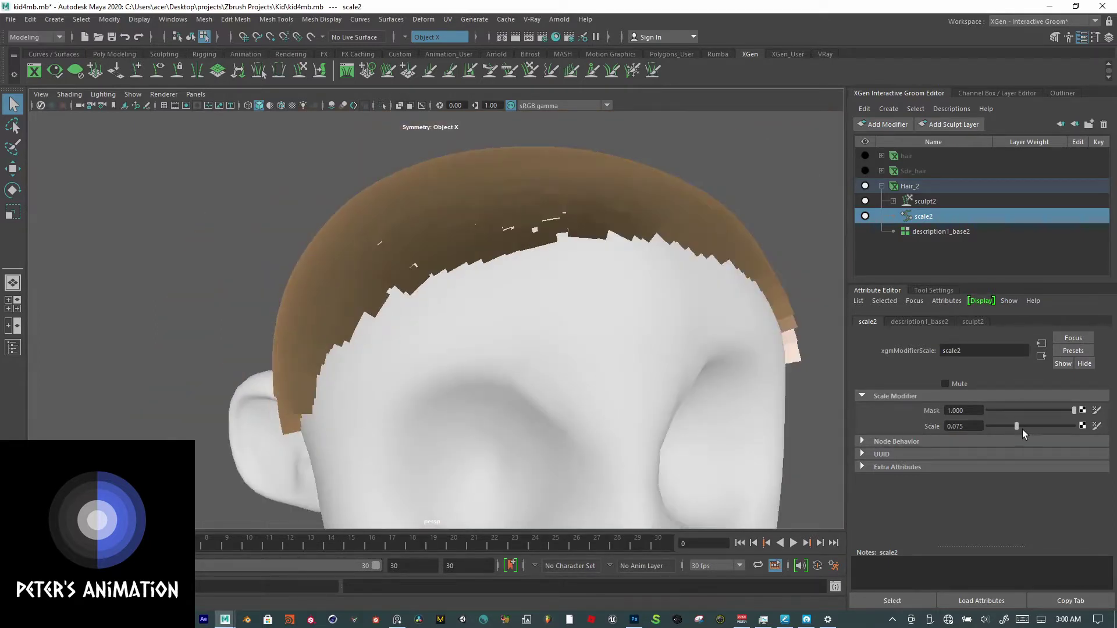
# Step: Set the Scale of Hair_2's scale2 modifier to 0.476 and examine the hair around the whole head
pyautogui.moveTo(1019, 427); pyautogui.dragTo(1018, 425)
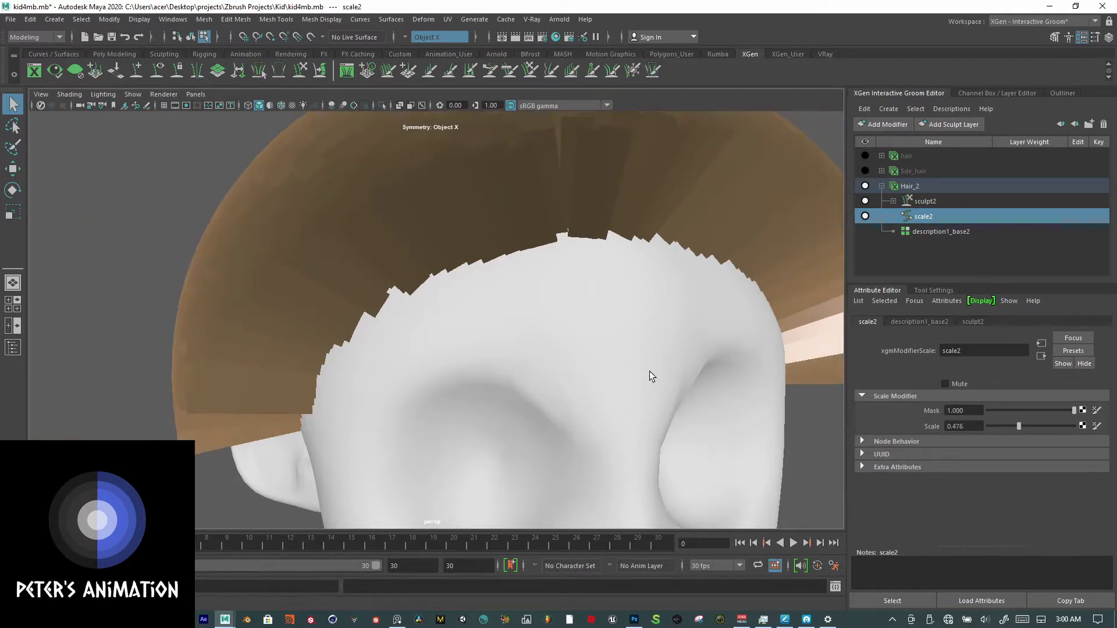
pyautogui.keyDown('alt'); pyautogui.moveTo(650, 372); pyautogui.dragTo(703, 372); pyautogui.keyUp('alt')
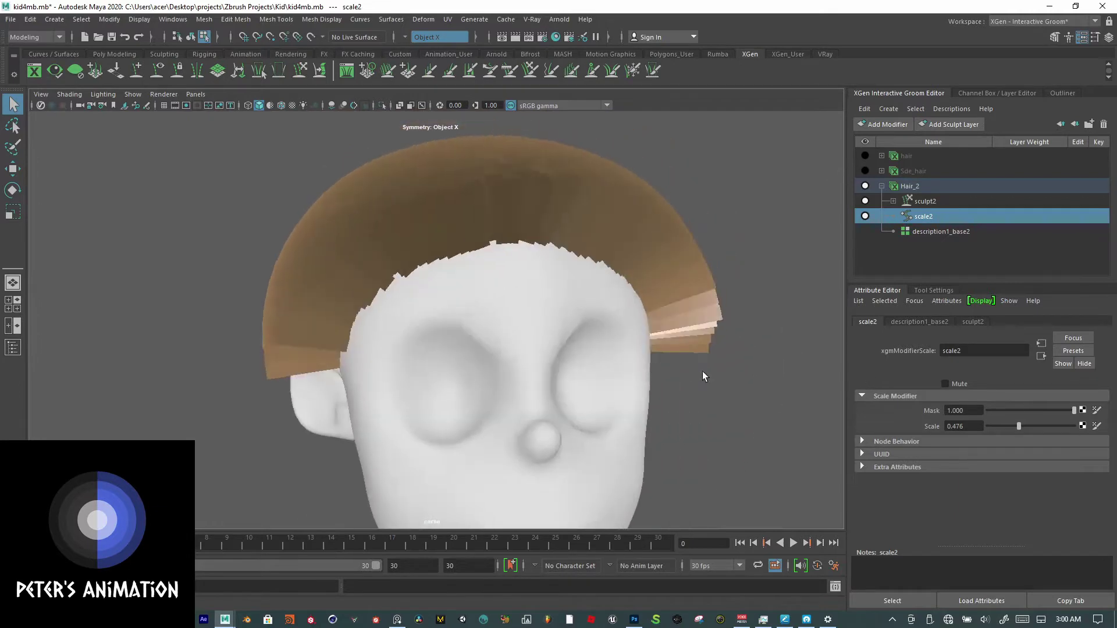
pyautogui.scroll(-2, 699, 349)
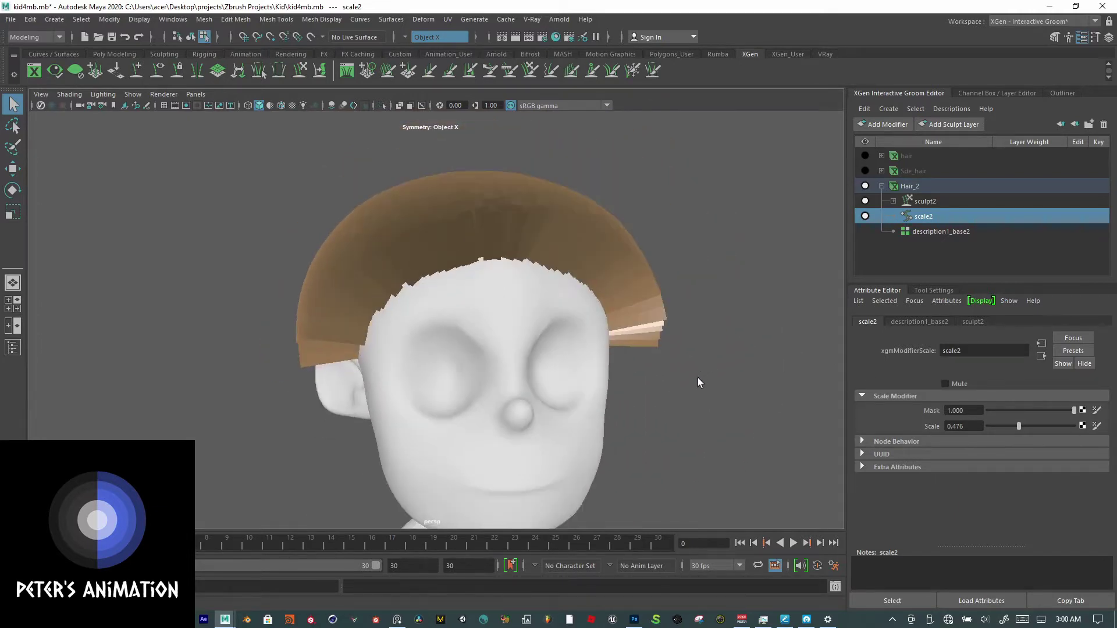
pyautogui.keyDown('alt'); pyautogui.moveTo(728, 377); pyautogui.dragTo(800, 386, button='middle'); pyautogui.keyUp('alt')
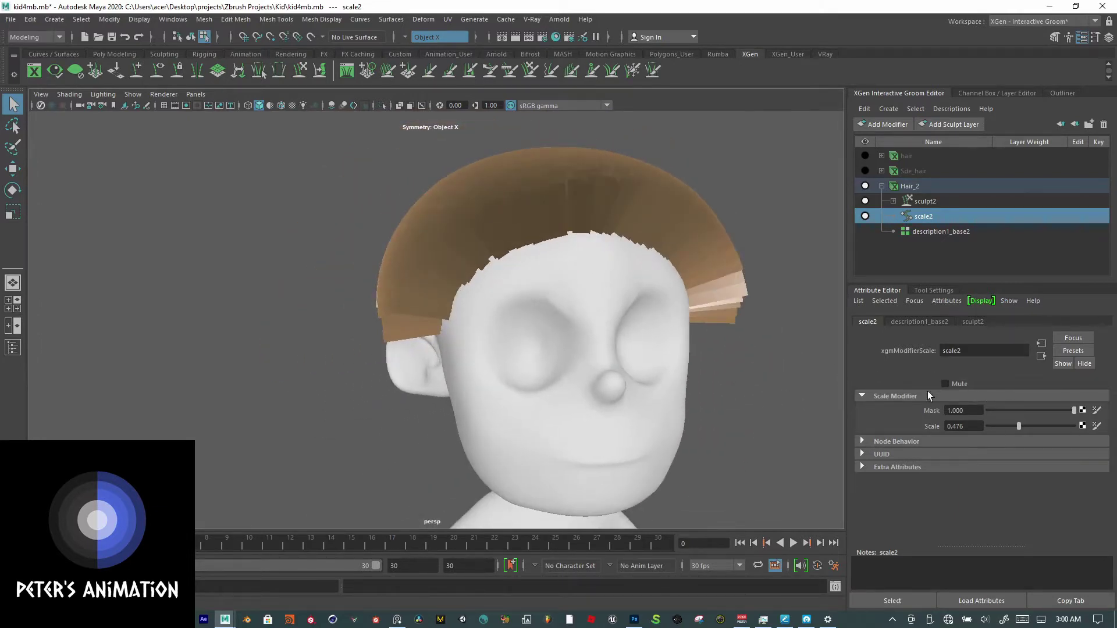
# Step: Review description1_base2's generator settings and reduce Hair_2's Width Scale to 0.023
pyautogui.click(925, 202)
pyautogui.click(938, 231)
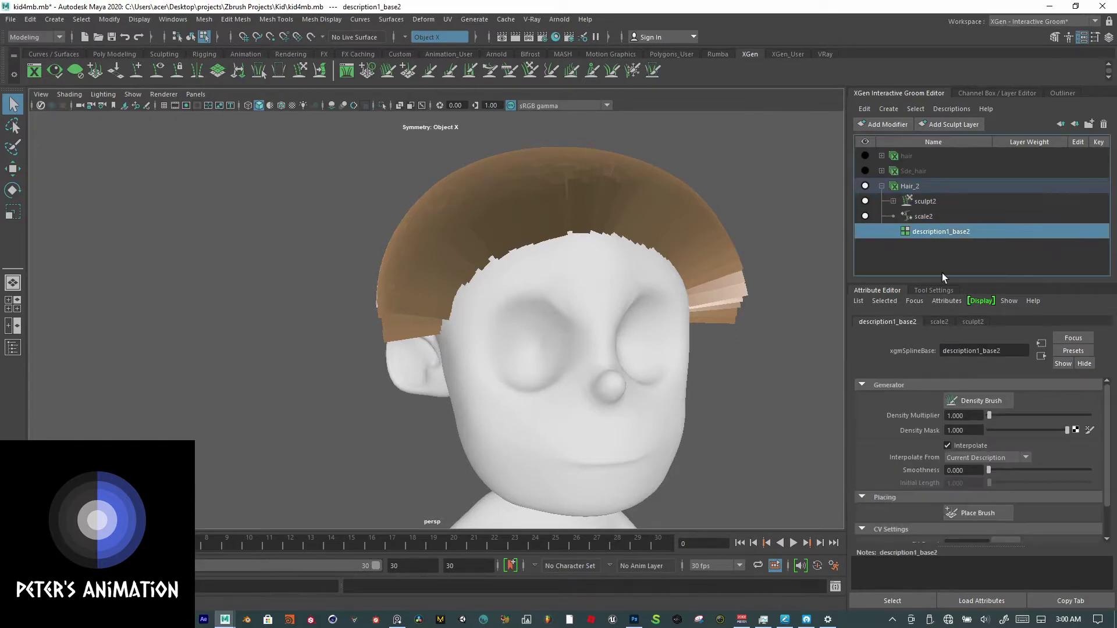
pyautogui.scroll(-2, 961, 403)
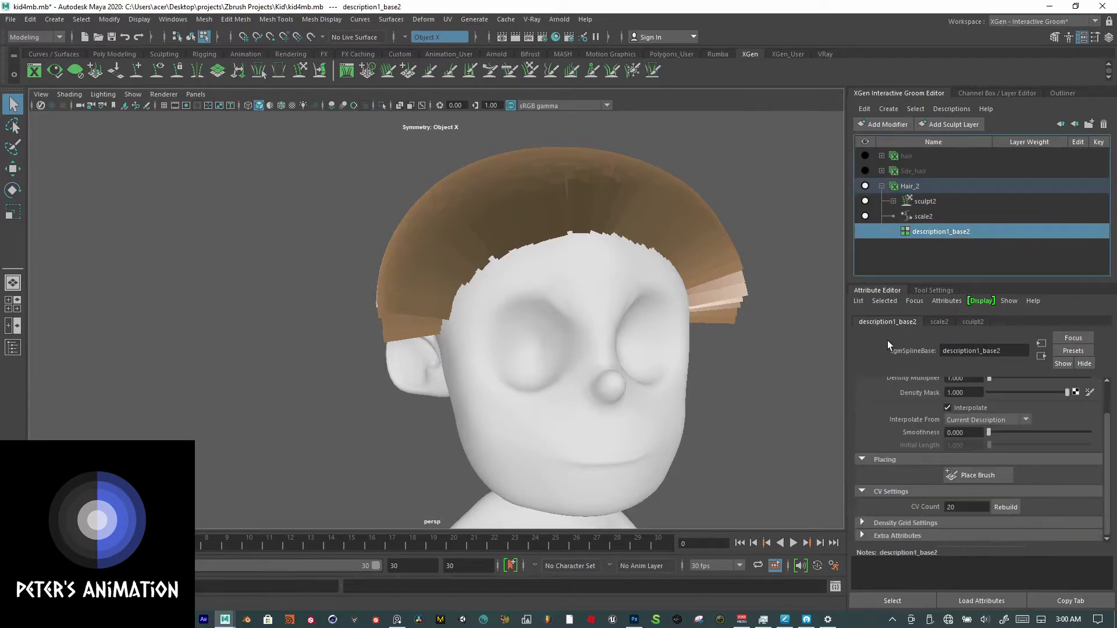
pyautogui.click(920, 187)
pyautogui.scroll(-3, 976, 448)
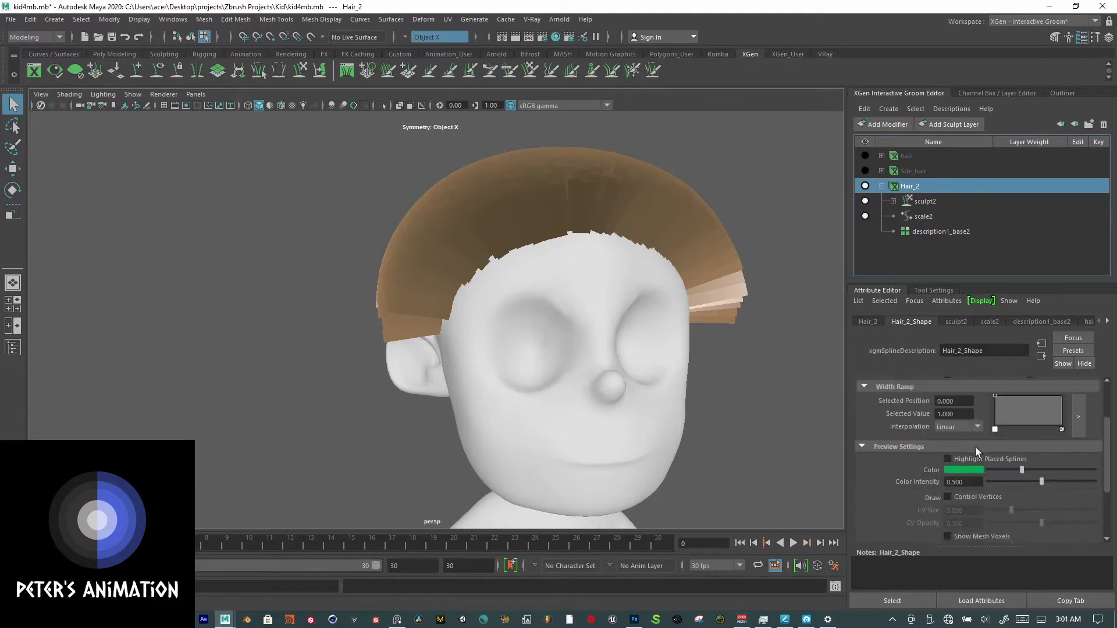
pyautogui.scroll(3, 977, 446)
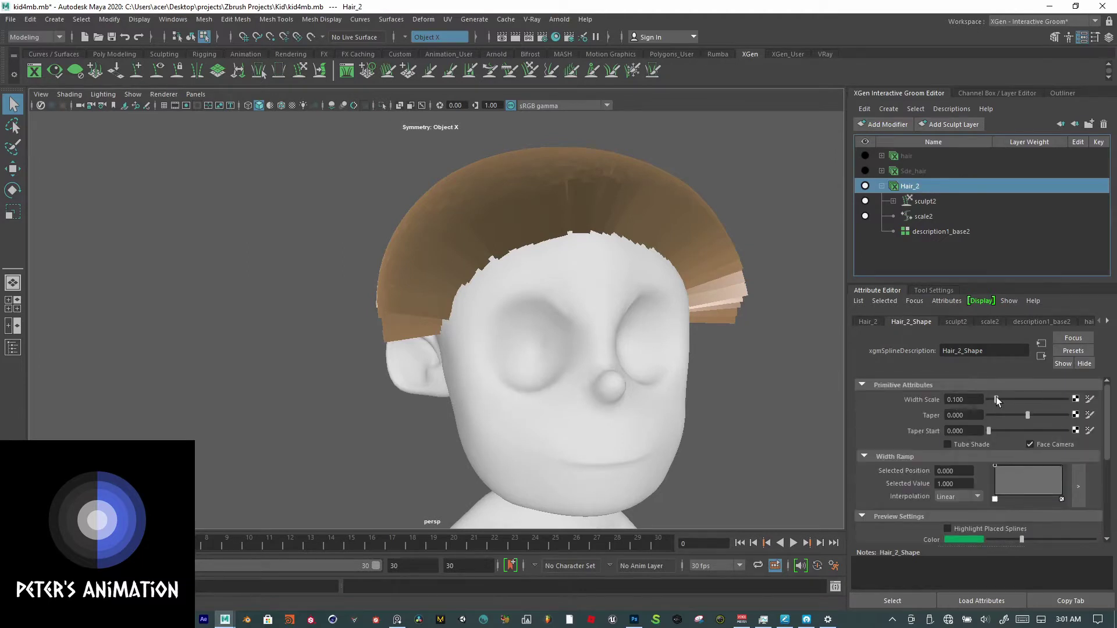
pyautogui.moveTo(997, 399); pyautogui.dragTo(991, 402)
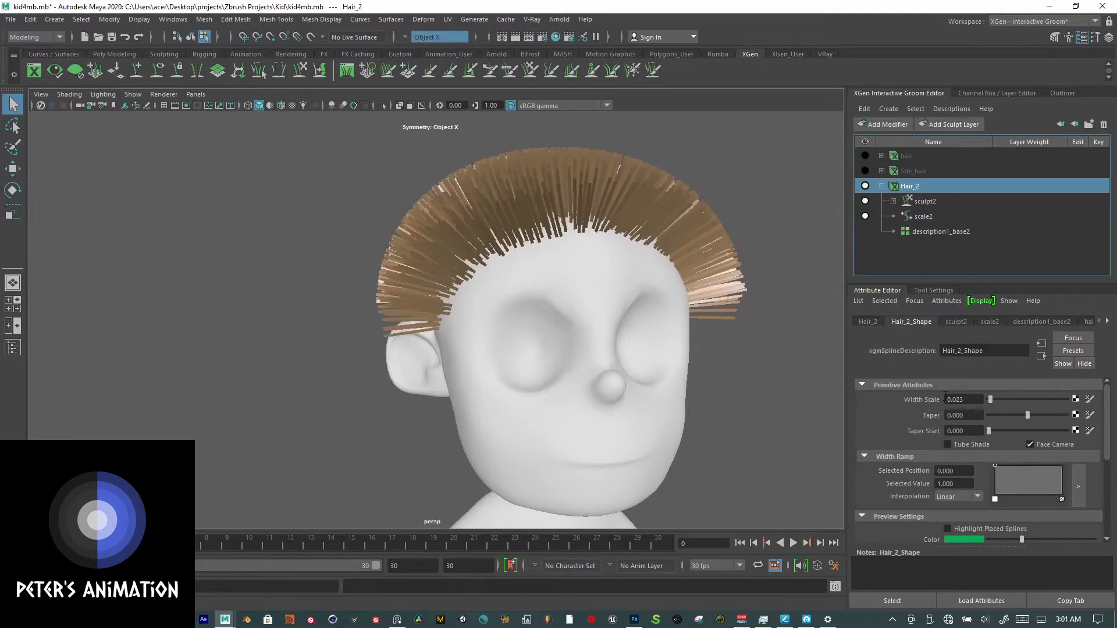
# Step: Try a higher Taper on Hair_2's strands and undo the change
pyautogui.keyDown('alt'); pyautogui.moveTo(706, 370); pyautogui.dragTo(704, 281); pyautogui.keyUp('alt')
pyautogui.scroll(4, 704, 280)
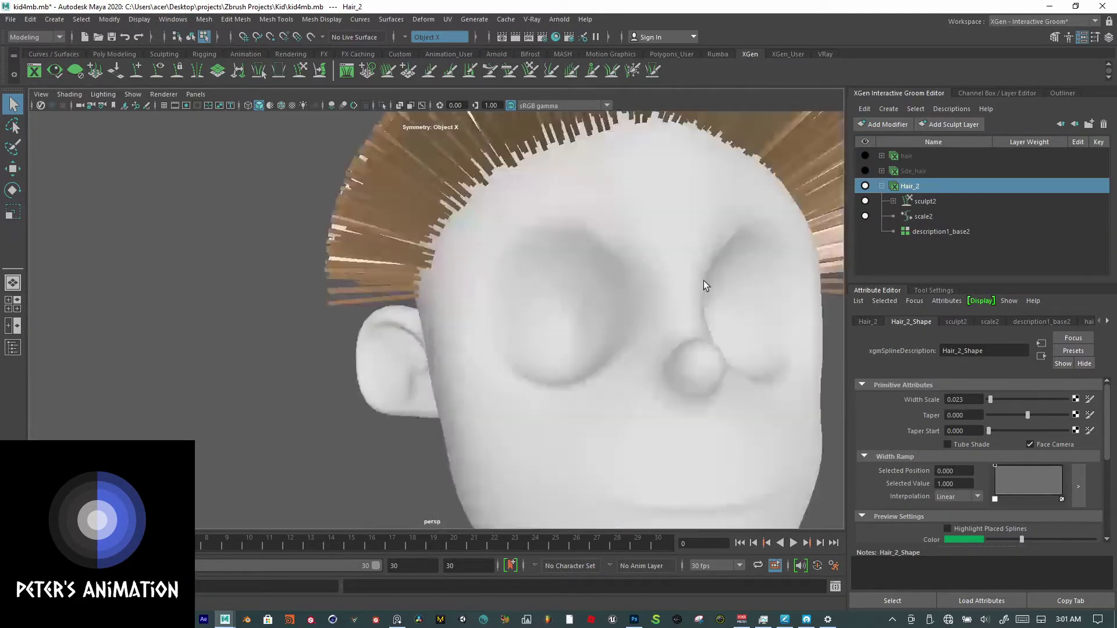
pyautogui.keyDown('alt'); pyautogui.moveTo(704, 281); pyautogui.dragTo(562, 402, button='middle'); pyautogui.keyUp('alt')
pyautogui.scroll(-3, 1039, 499)
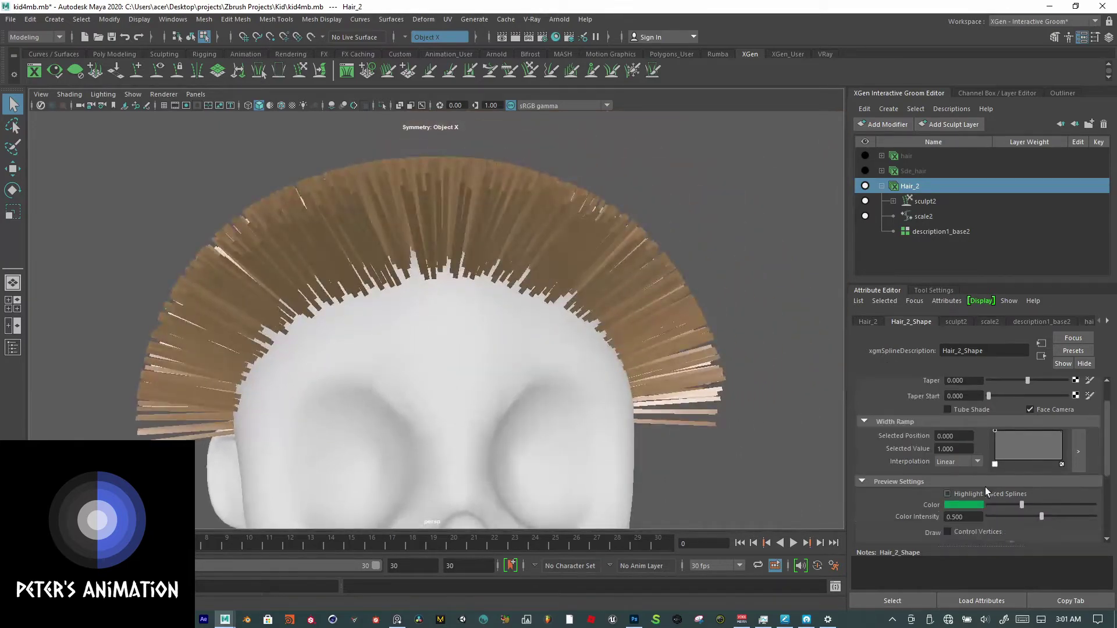
pyautogui.scroll(3, 1038, 414)
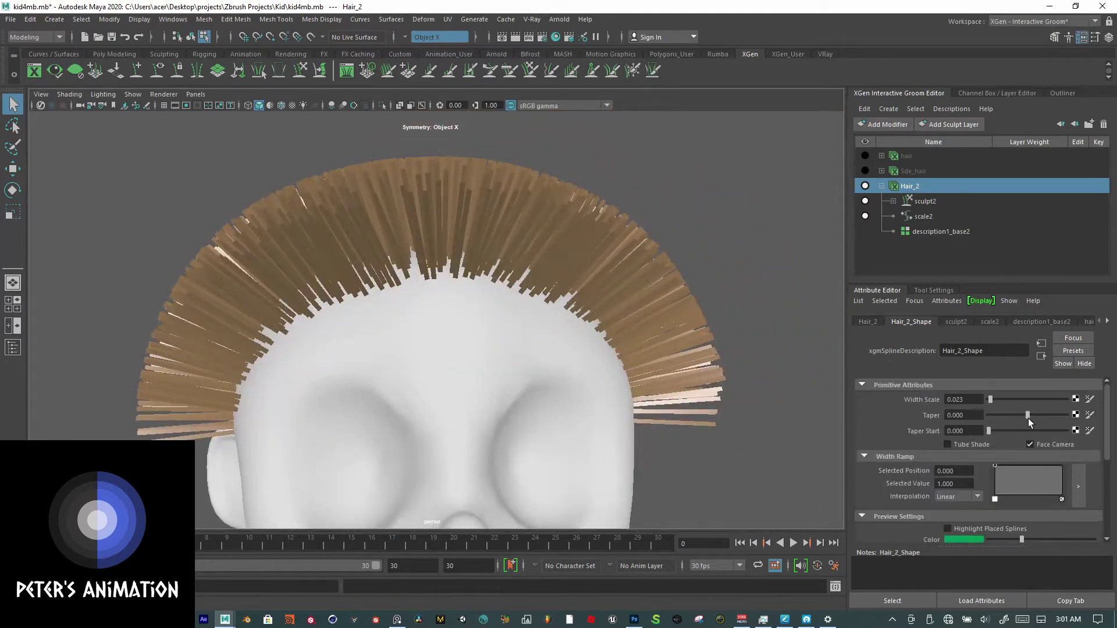
pyautogui.moveTo(1028, 416)
pyautogui.mouseDown()
pyautogui.moveTo(1055, 418)
pyautogui.moveTo(979, 418)
pyautogui.moveTo(1064, 417)
pyautogui.moveTo(945, 423)
pyautogui.moveTo(1067, 415)
pyautogui.moveTo(1035, 411)
pyautogui.moveTo(1040, 420)
pyautogui.mouseUp()
pyautogui.hotkey('ctrl', 'z')
# Step: Reshape Hair_2's Width Ramp with a lowered root value and a tip value of 0.000 at position 1.000
pyautogui.scroll(-1, 1035, 427)
pyautogui.scroll(-1, 1070, 438)
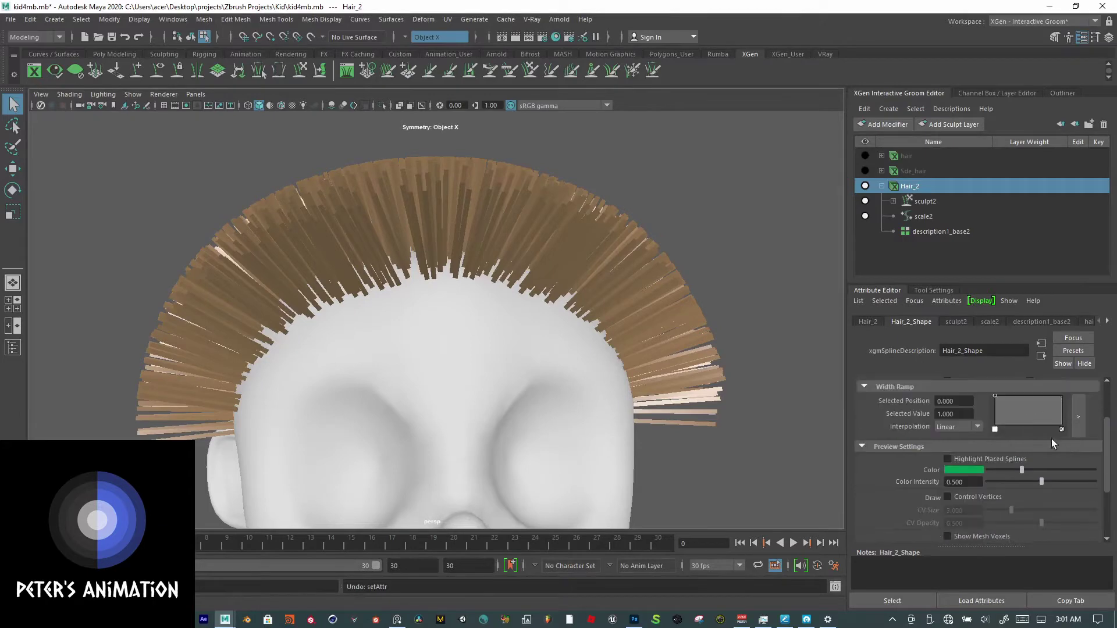
pyautogui.scroll(1, 1053, 439)
pyautogui.moveTo(994, 430); pyautogui.dragTo(1075, 463)
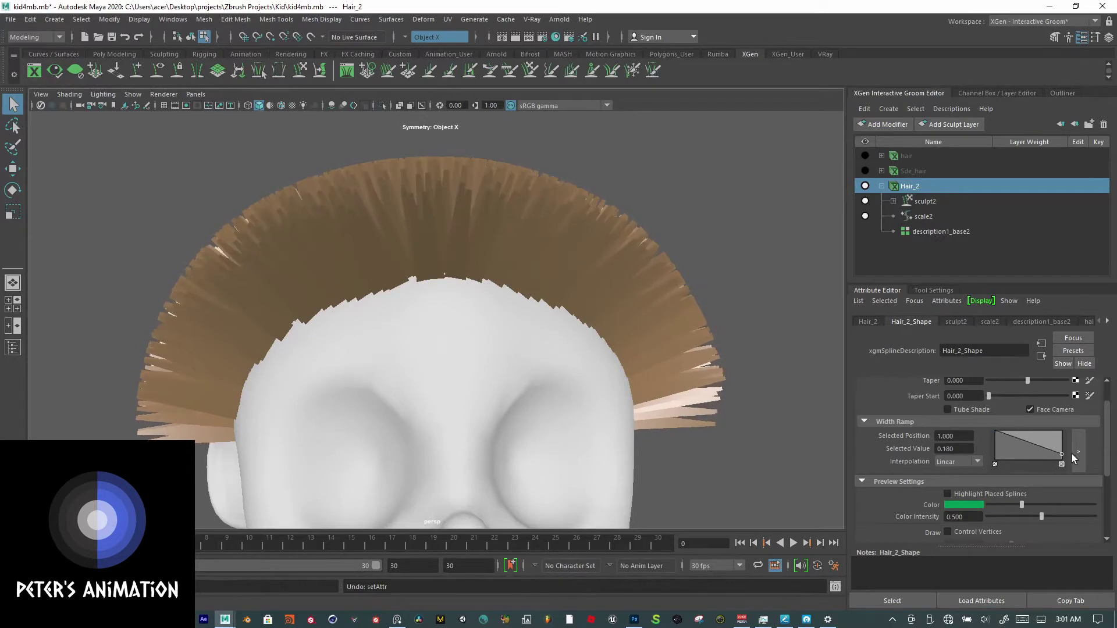
pyautogui.moveTo(994, 431); pyautogui.dragTo(985, 452)
pyautogui.moveTo(1061, 453); pyautogui.dragTo(1063, 462)
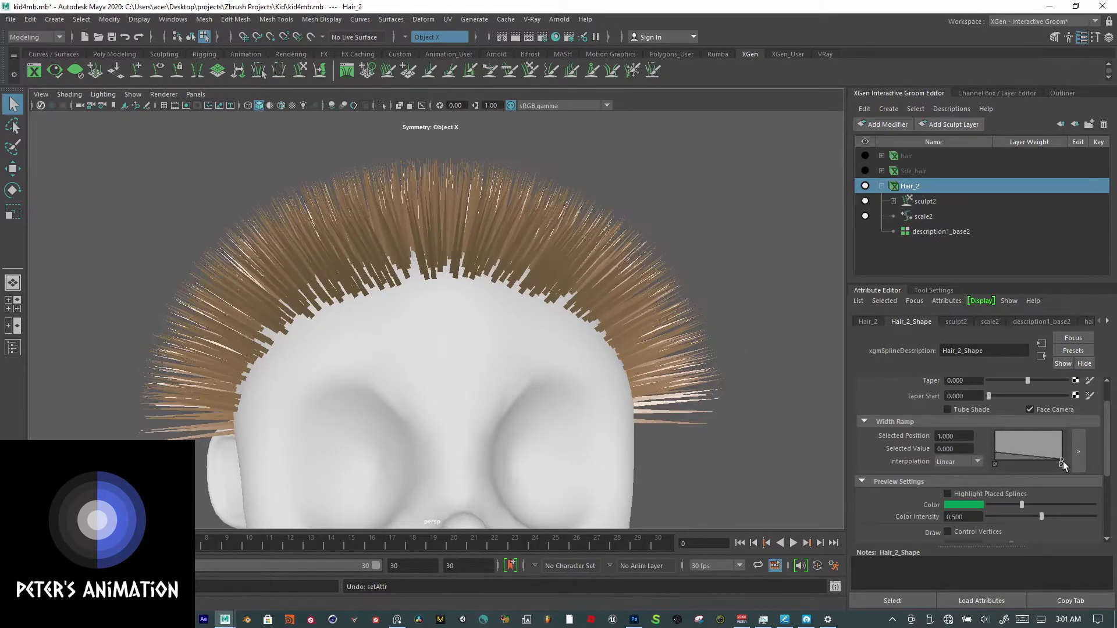
# Step: Set Hair_2's Width Scale to 0.023 and adjust the Width Ramp's root point to position 0.052 with value 0.360
pyautogui.keyDown('alt'); pyautogui.moveTo(524, 349); pyautogui.dragTo(495, 344); pyautogui.keyUp('alt')
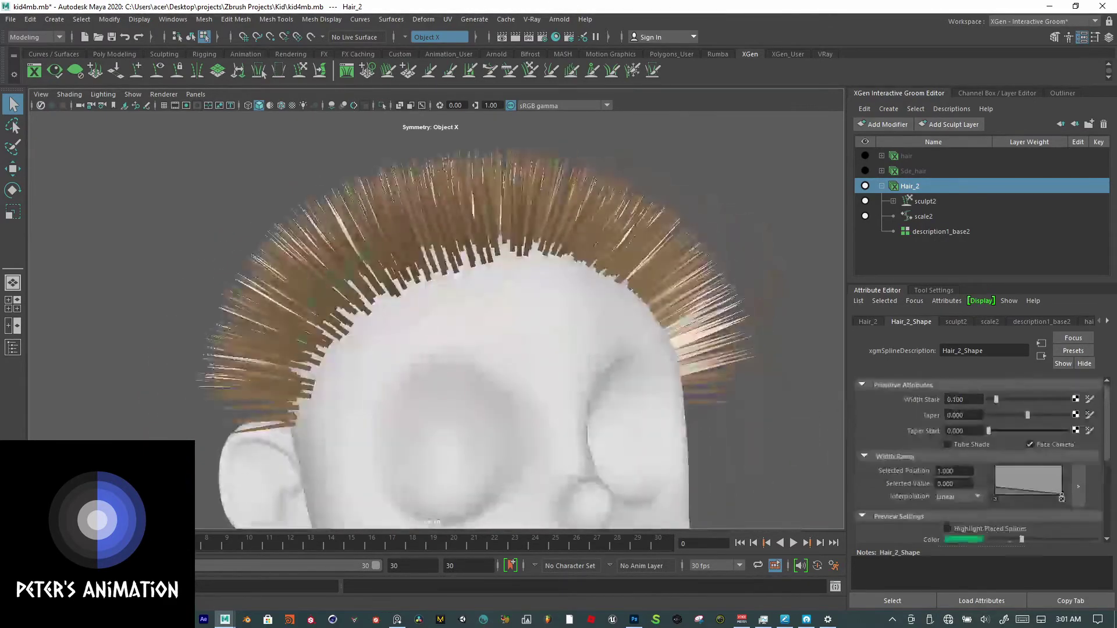
pyautogui.moveTo(997, 400); pyautogui.dragTo(991, 401)
pyautogui.scroll(-4, 989, 432)
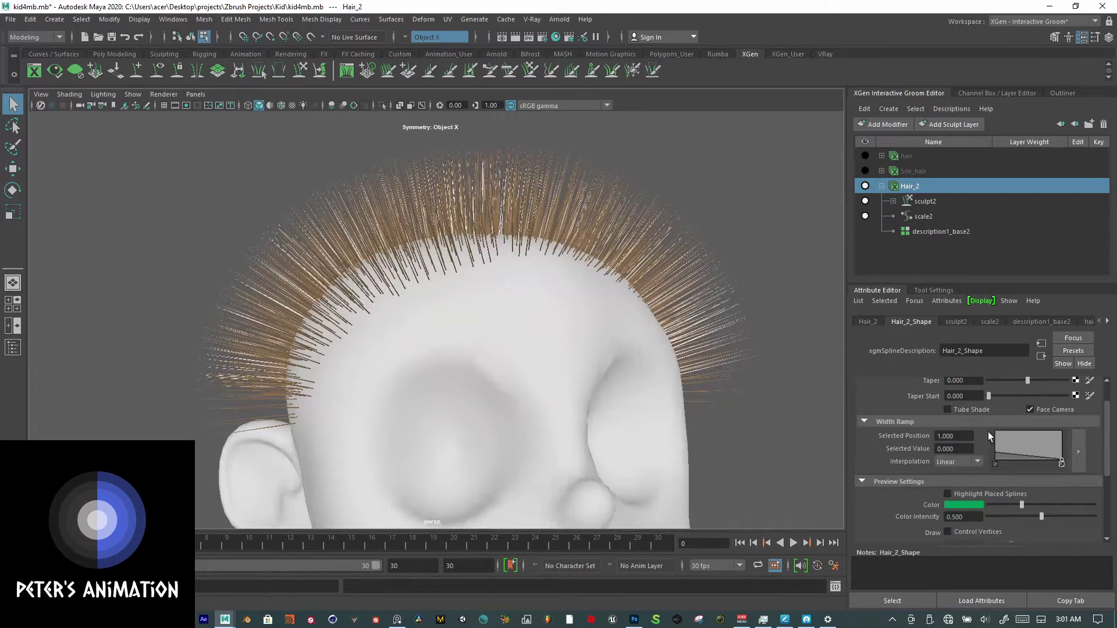
pyautogui.scroll(3, 1029, 466)
pyautogui.moveTo(1063, 458)
pyautogui.mouseDown()
pyautogui.moveTo(996, 440)
pyautogui.moveTo(1060, 451)
pyautogui.moveTo(994, 450)
pyautogui.mouseUp()
pyautogui.keyDown('alt'); pyautogui.moveTo(618, 515); pyautogui.dragTo(688, 443); pyautogui.keyUp('alt')
pyautogui.keyDown('alt'); pyautogui.moveTo(688, 444); pyautogui.dragTo(815, 279, button='right'); pyautogui.keyUp('alt')
# Step: Set description1_base2's Density Multiplier to 5 and inspect the denser hair along the forehead
pyautogui.click(914, 232)
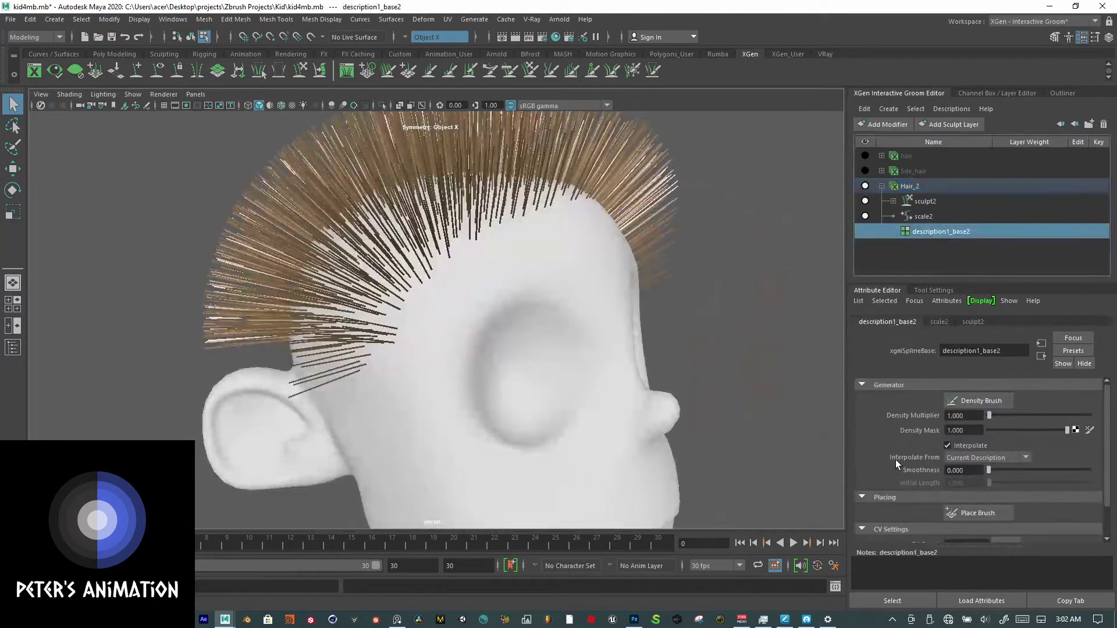
pyautogui.moveTo(969, 415); pyautogui.dragTo(640, 380)
pyautogui.write('5')
pyautogui.press('Return')
pyautogui.scroll(4, 611, 281)
pyautogui.keyDown('alt'); pyautogui.moveTo(611, 282); pyautogui.dragTo(640, 429, button='middle'); pyautogui.keyUp('alt')
pyautogui.scroll(4, 640, 429)
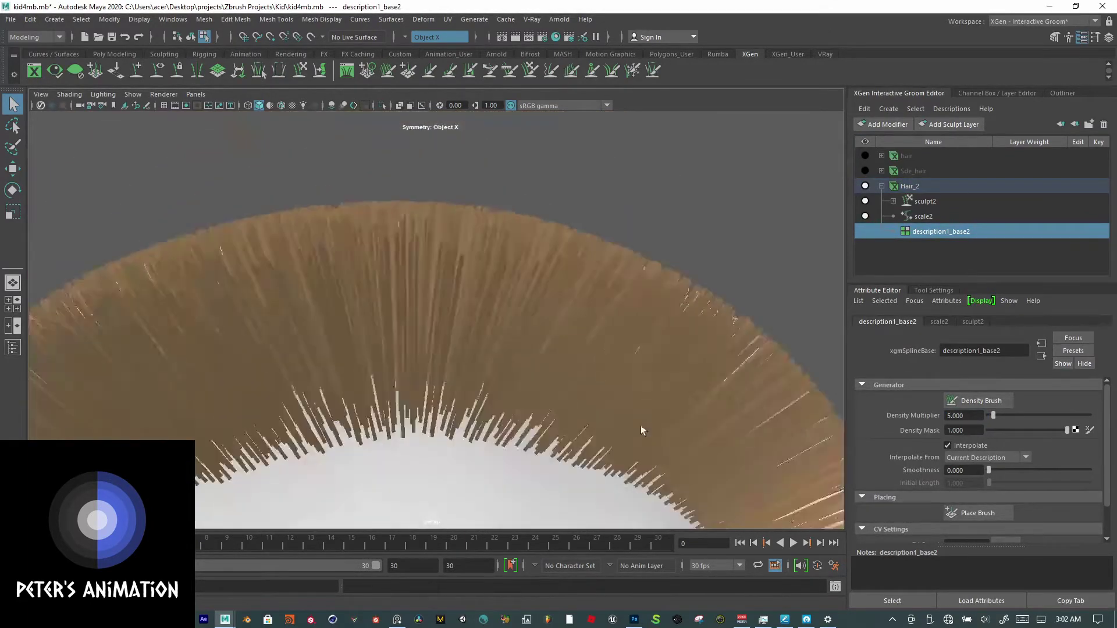
pyautogui.keyDown('alt'); pyautogui.moveTo(623, 384); pyautogui.dragTo(661, 384); pyautogui.keyUp('alt')
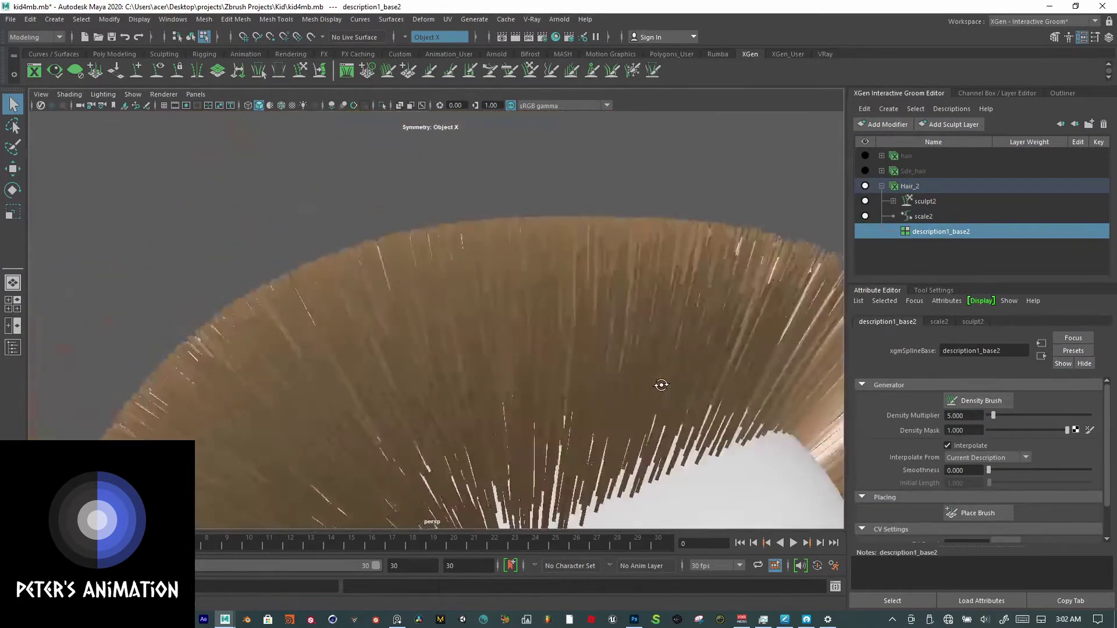
# Step: Move the tip point of Hair_2's Width Ramp to position 1.000 with value 0.040
pyautogui.click(925, 201)
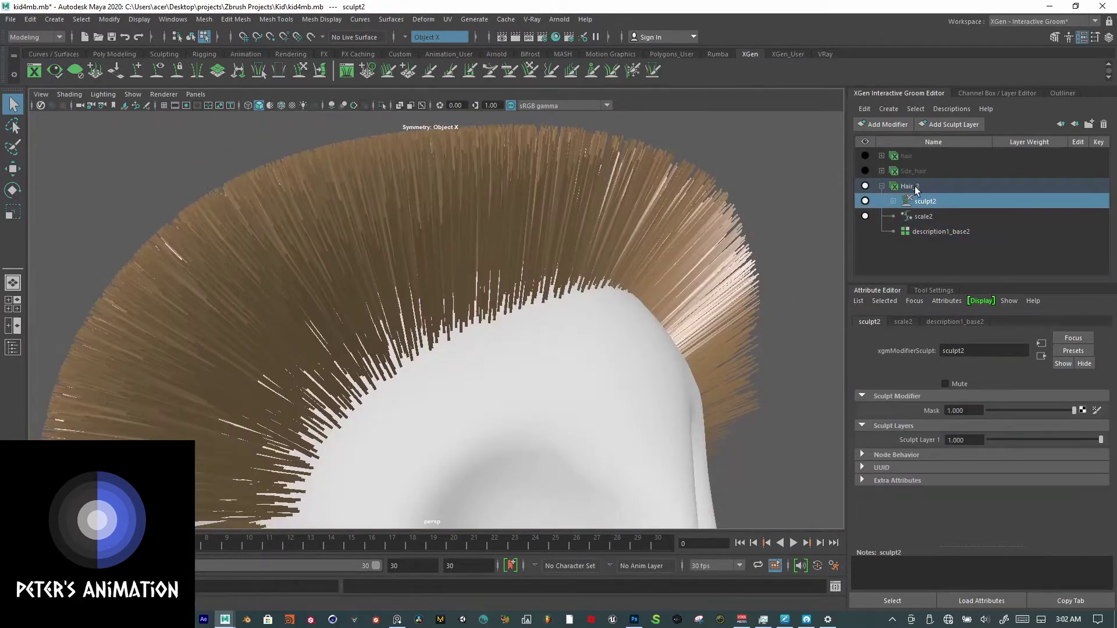
pyautogui.click(910, 186)
pyautogui.scroll(2, 1016, 413)
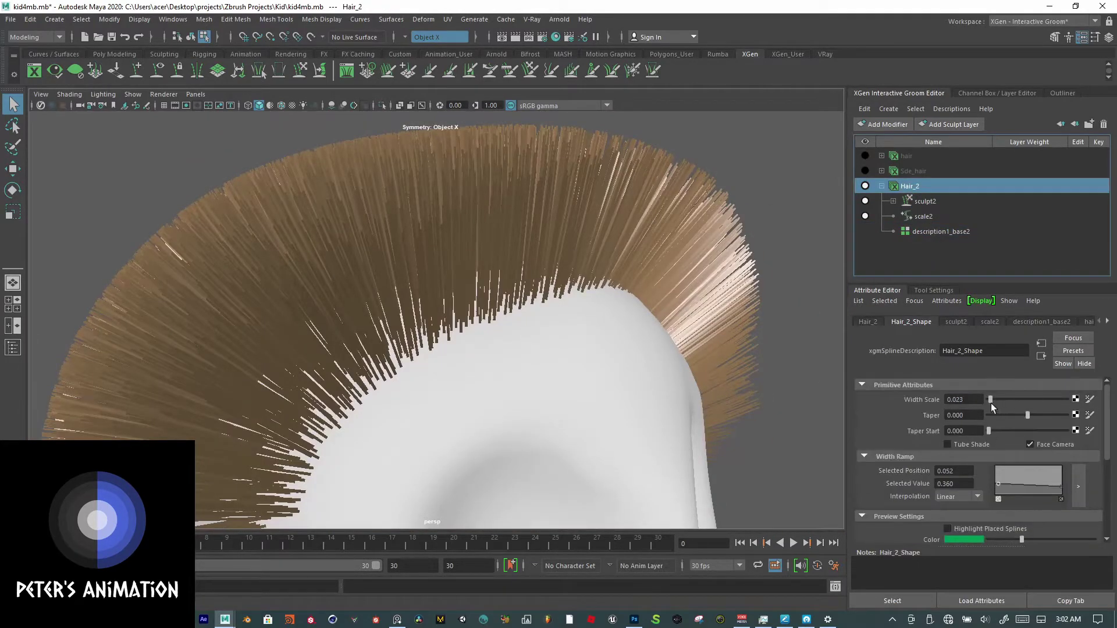
pyautogui.moveTo(1058, 487); pyautogui.dragTo(1060, 494)
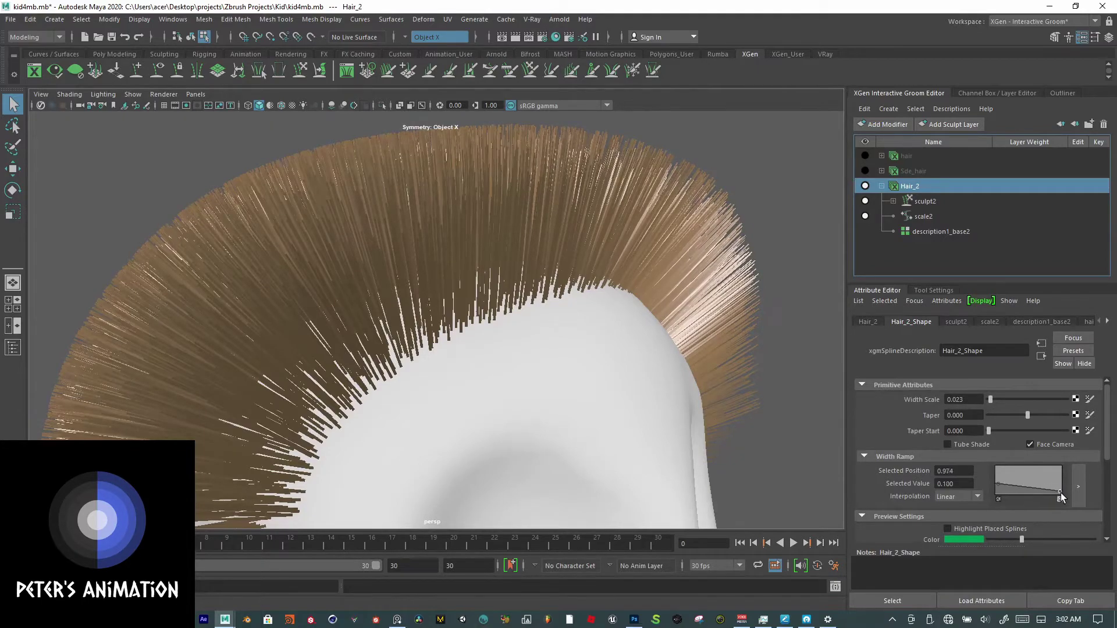
pyautogui.keyDown('alt'); pyautogui.moveTo(573, 349); pyautogui.dragTo(547, 350); pyautogui.keyUp('alt')
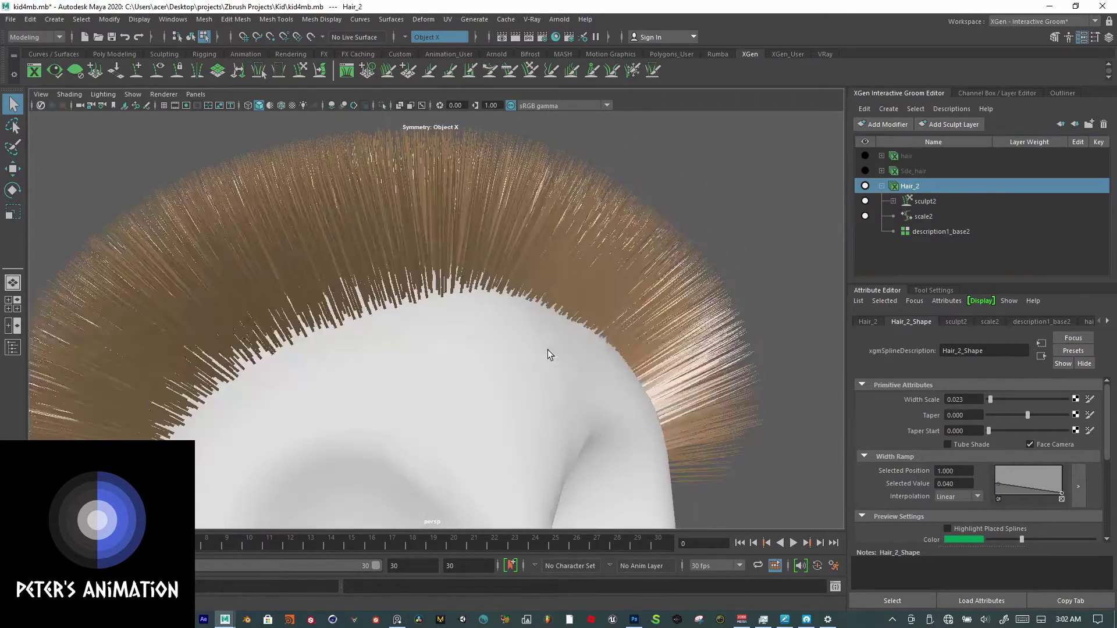
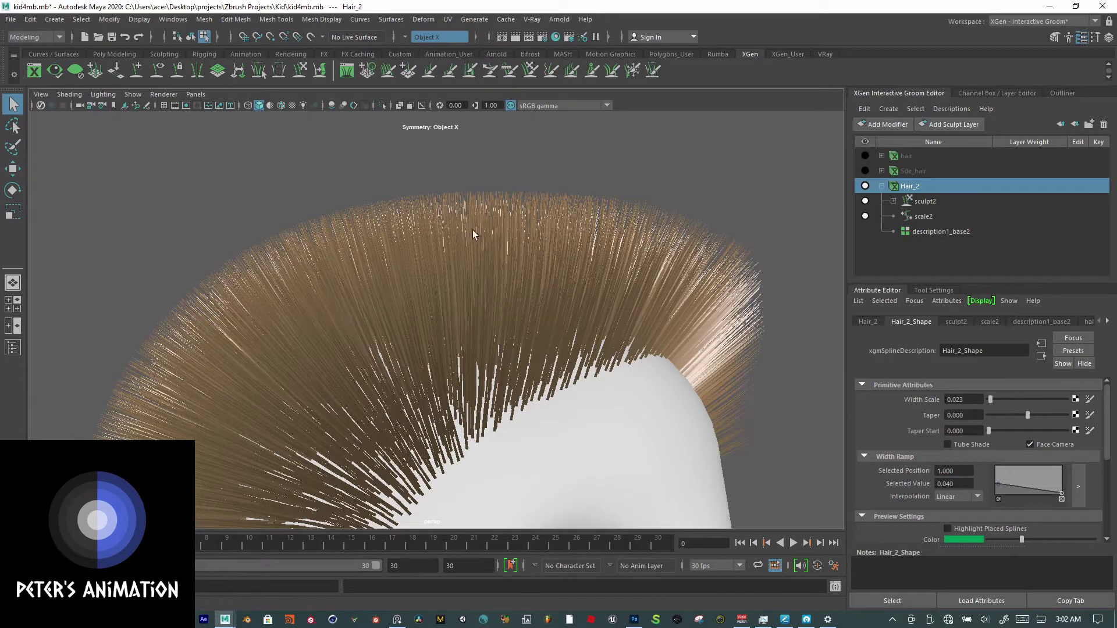
# Step: Turn on multisample anti-aliasing in the viewport and inspect the hair from both sides of the head
pyautogui.scroll(-4, 473, 232)
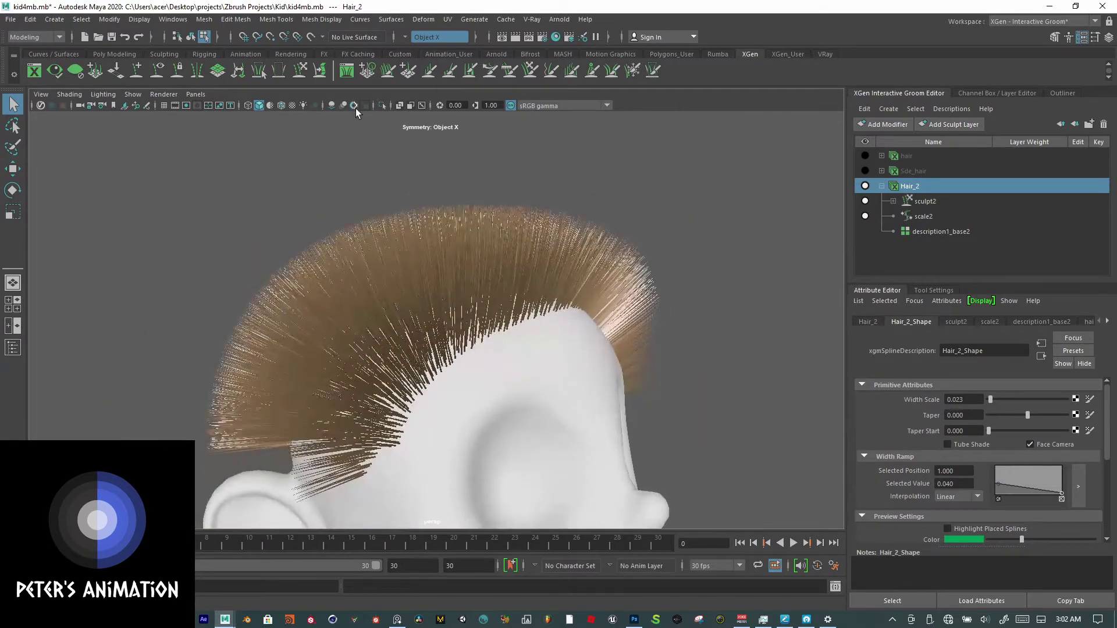
pyautogui.click(355, 107)
pyautogui.keyDown('alt'); pyautogui.moveTo(710, 270); pyautogui.dragTo(578, 332); pyautogui.keyUp('alt')
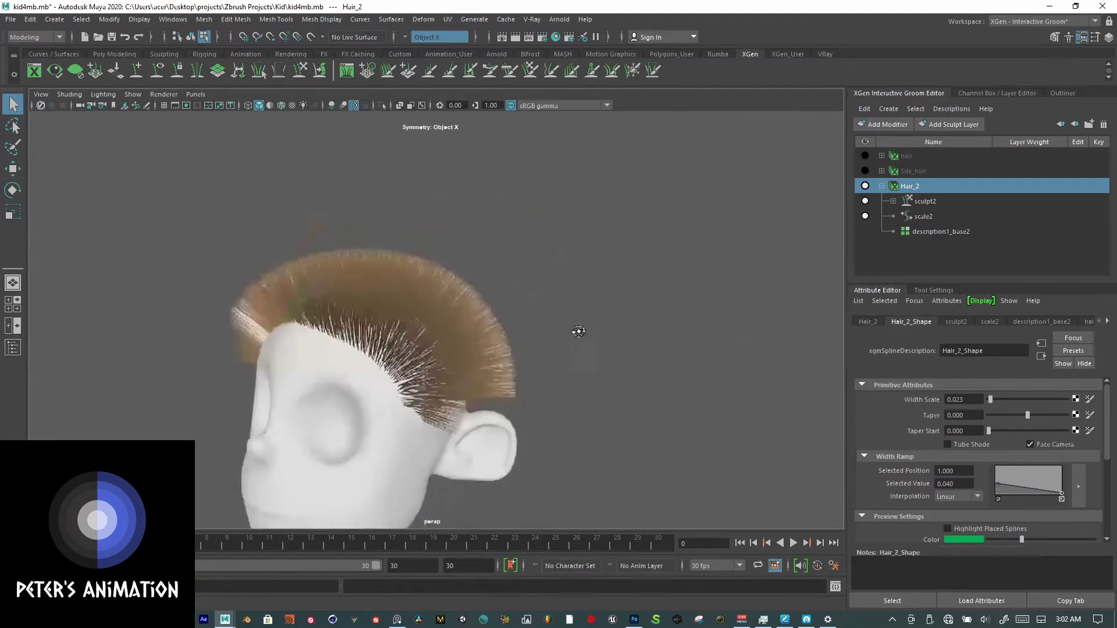
pyautogui.scroll(3, 578, 332)
pyautogui.keyDown('alt'); pyautogui.moveTo(441, 336); pyautogui.dragTo(615, 262); pyautogui.keyUp('alt')
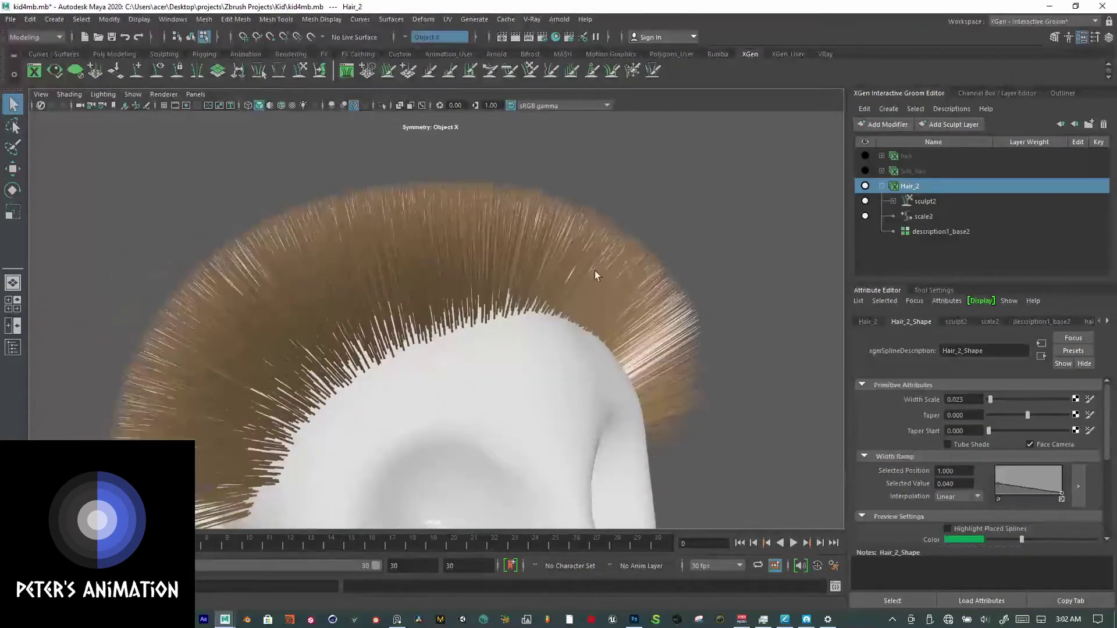
pyautogui.scroll(-5, 553, 416)
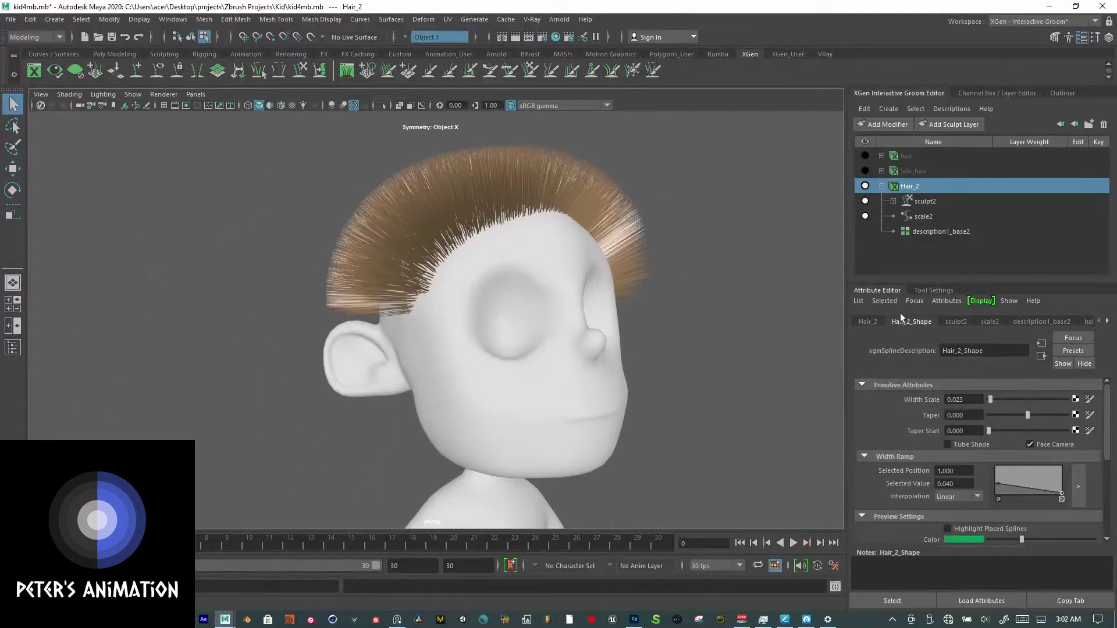
pyautogui.keyDown('alt'); pyautogui.moveTo(434, 295); pyautogui.dragTo(480, 293); pyautogui.keyUp('alt')
# Step: Expand Hair_2's sculpt2 modifier and rename its sculpt layer to O
pyautogui.click(894, 201)
pyautogui.doubleClick(931, 214)
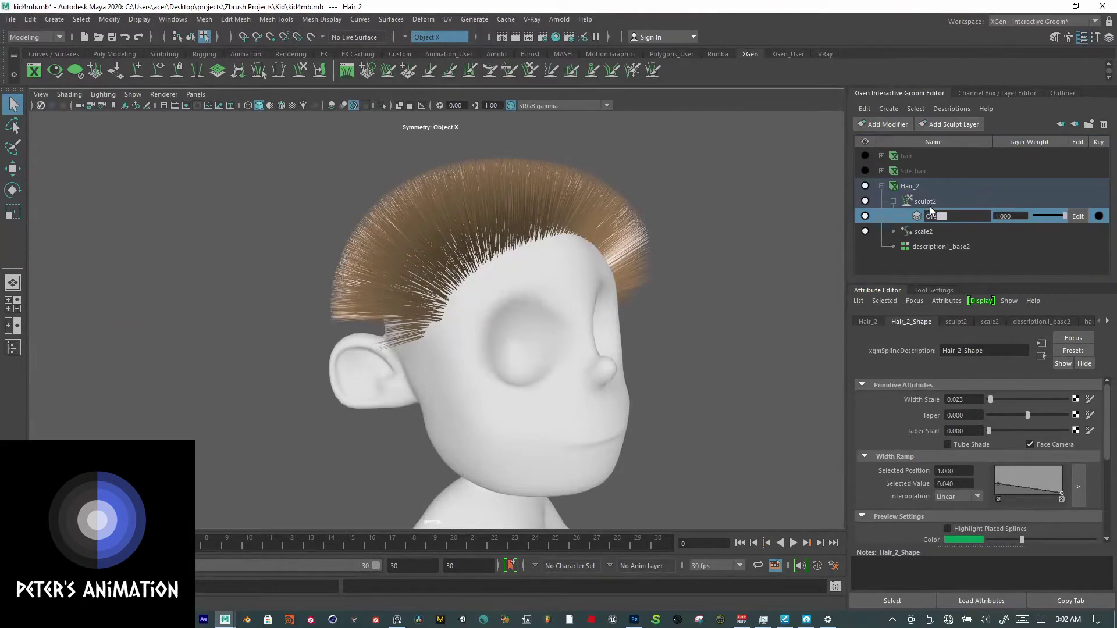
pyautogui.press('Return')
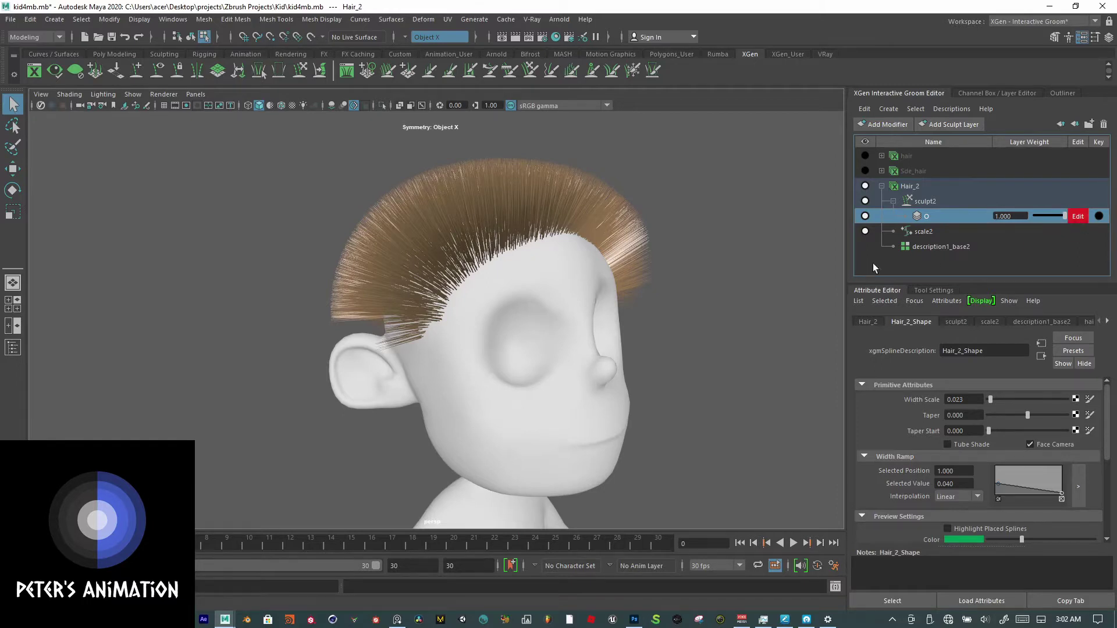
pyautogui.keyDown('alt'); pyautogui.moveTo(636, 268); pyautogui.dragTo(621, 270); pyautogui.keyUp('alt')
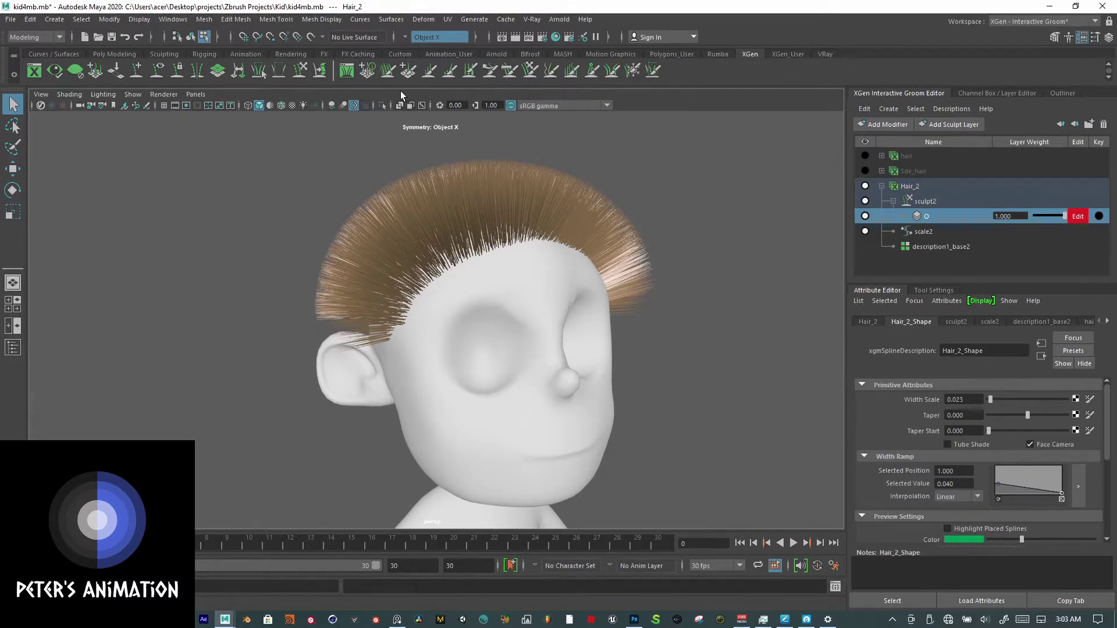
# Step: Activate the Comb brush for sculpt layer O and turn off its symmetry
pyautogui.click(508, 72)
pyautogui.keyDown('alt'); pyautogui.moveTo(704, 206); pyautogui.dragTo(664, 200); pyautogui.keyUp('alt')
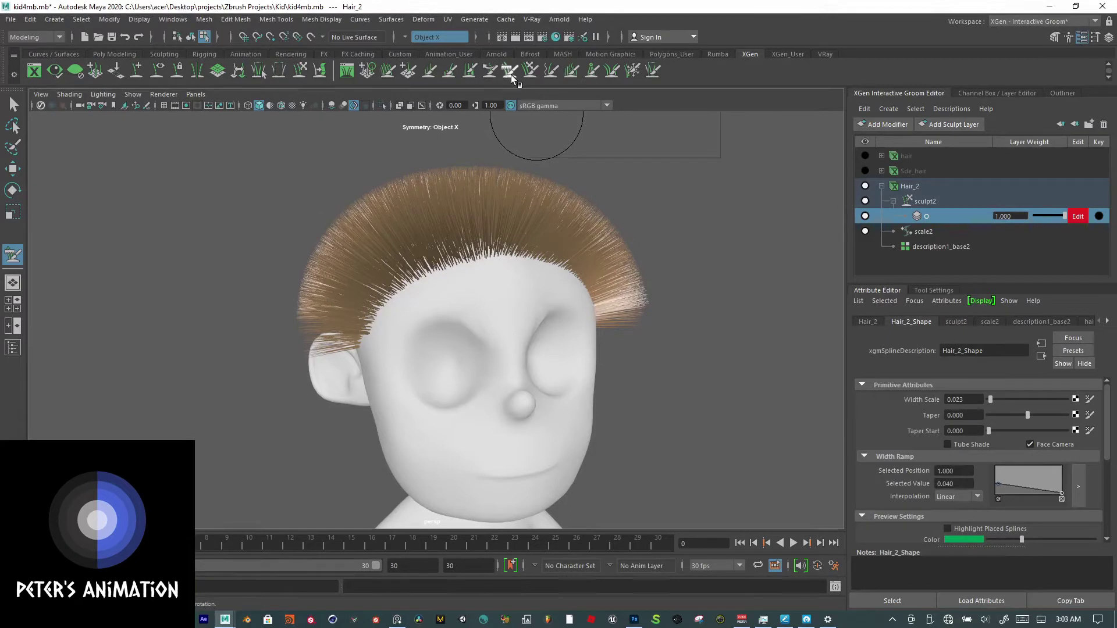
pyautogui.keyDown('alt'); pyautogui.moveTo(751, 271); pyautogui.dragTo(733, 261); pyautogui.keyUp('alt')
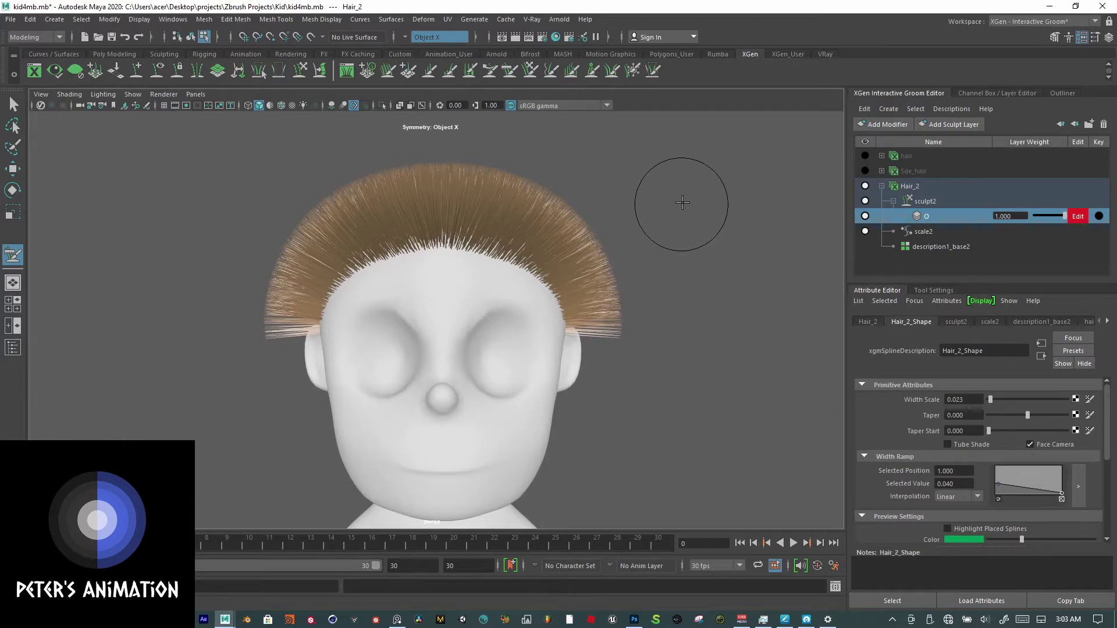
pyautogui.rightClick(683, 204)
pyautogui.moveTo(682, 292)
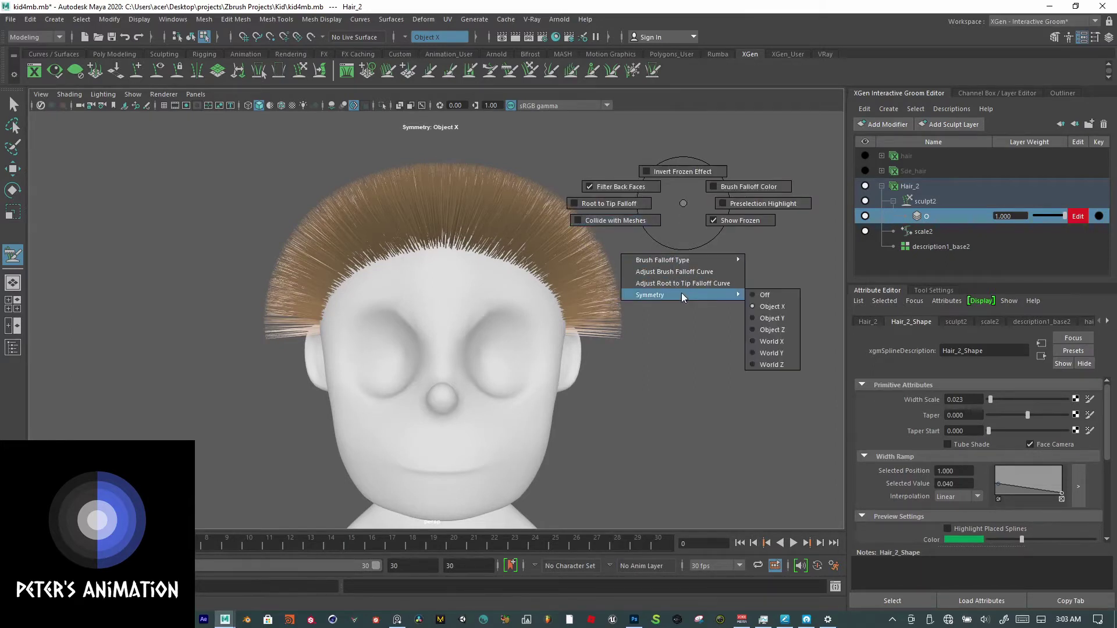
pyautogui.click(749, 295)
pyautogui.keyDown('alt'); pyautogui.moveTo(658, 293); pyautogui.dragTo(662, 291); pyautogui.keyUp('alt')
# Step: Try combing the hair on the character's left side down toward the ear, and undo the strokes
pyautogui.moveTo(457, 204)
pyautogui.mouseDown()
pyautogui.moveTo(549, 268)
pyautogui.moveTo(558, 323)
pyautogui.moveTo(567, 232)
pyautogui.mouseUp()
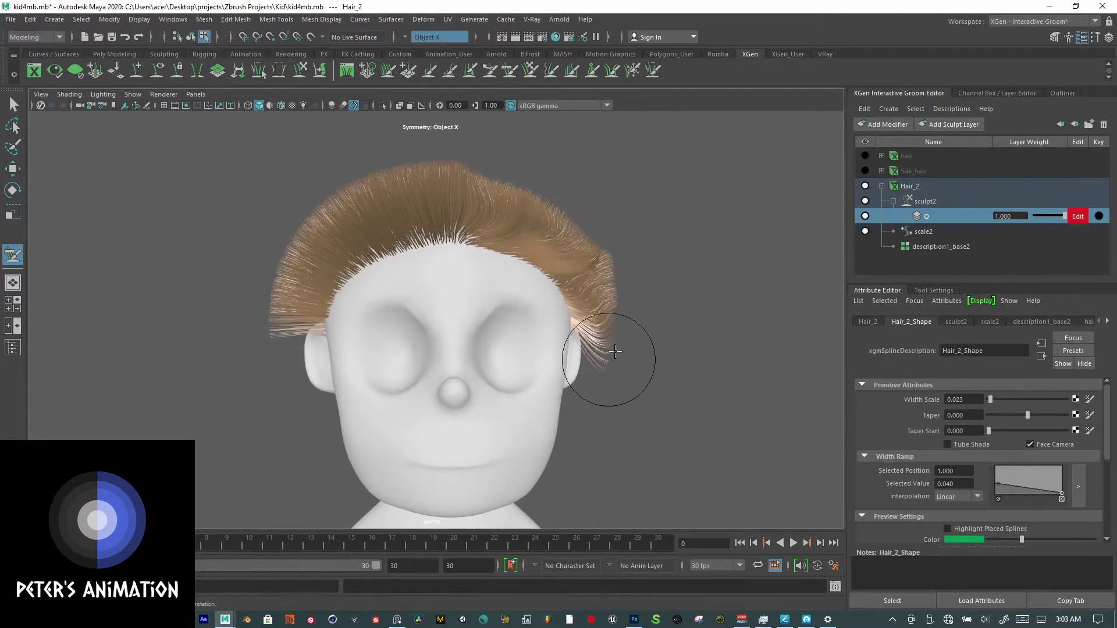
pyautogui.keyDown('alt'); pyautogui.moveTo(638, 341); pyautogui.dragTo(598, 353); pyautogui.keyUp('alt')
pyautogui.keyDown('alt'); pyautogui.moveTo(706, 351); pyautogui.dragTo(722, 330); pyautogui.keyUp('alt')
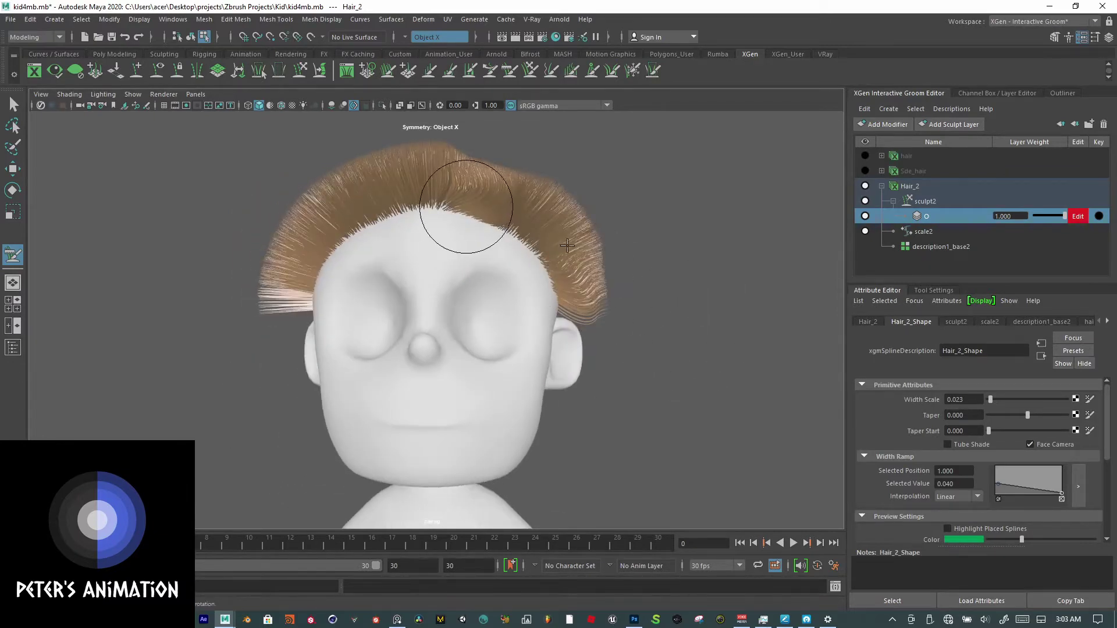
pyautogui.moveTo(474, 219); pyautogui.dragTo(611, 324)
pyautogui.moveTo(529, 250)
pyautogui.keyDown('alt'); pyautogui.mouseDown()
pyautogui.moveTo(616, 282)
pyautogui.moveTo(577, 281)
pyautogui.moveTo(691, 282)
pyautogui.mouseUp(); pyautogui.keyUp('alt')
pyautogui.hotkey('ctrl', 'z')
pyautogui.hotkey('ctrl', 'z')
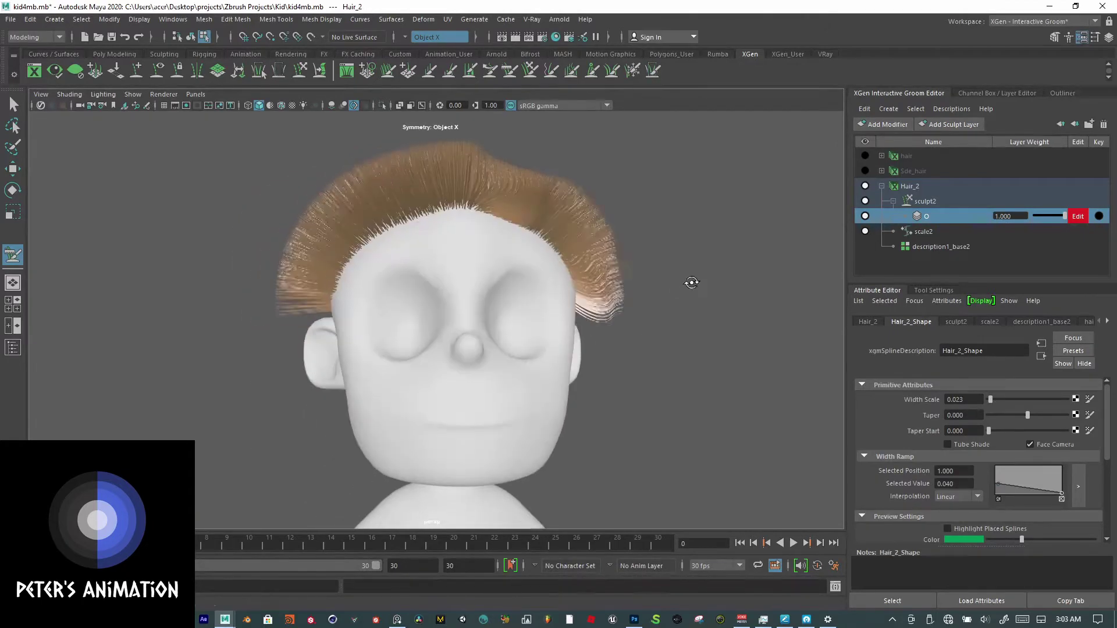
pyautogui.hotkey('ctrl', 'z')
# Step: Show the Comb brush settings, try further strokes over the left temple without mesh collision, and undo them
pyautogui.click(934, 290)
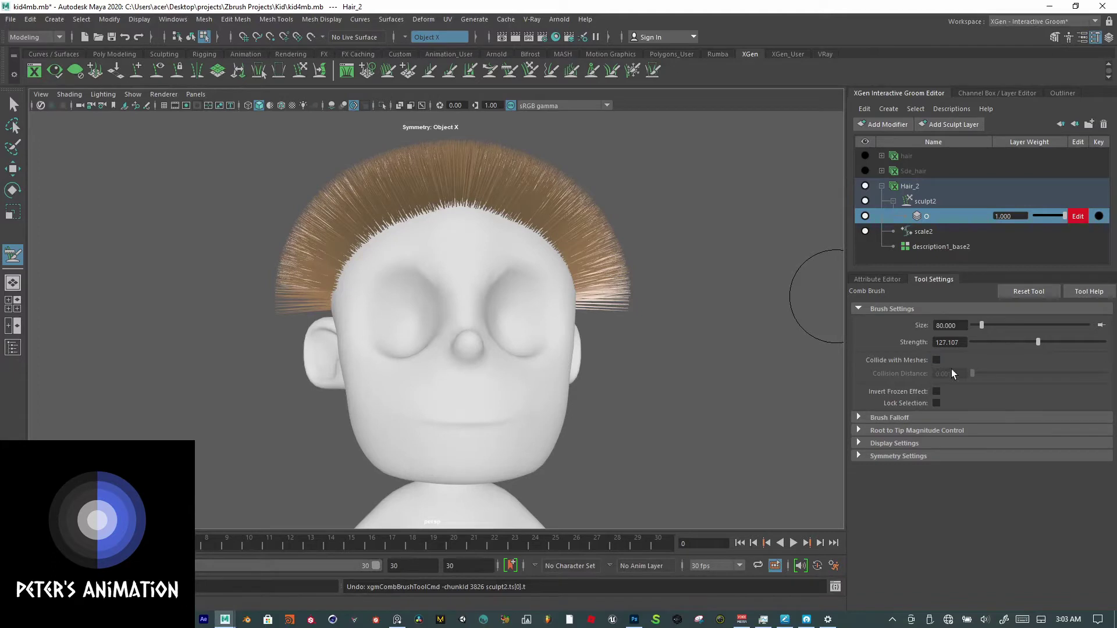
pyautogui.moveTo(654, 255); pyautogui.dragTo(536, 212)
pyautogui.hotkey('ctrl', 'z')
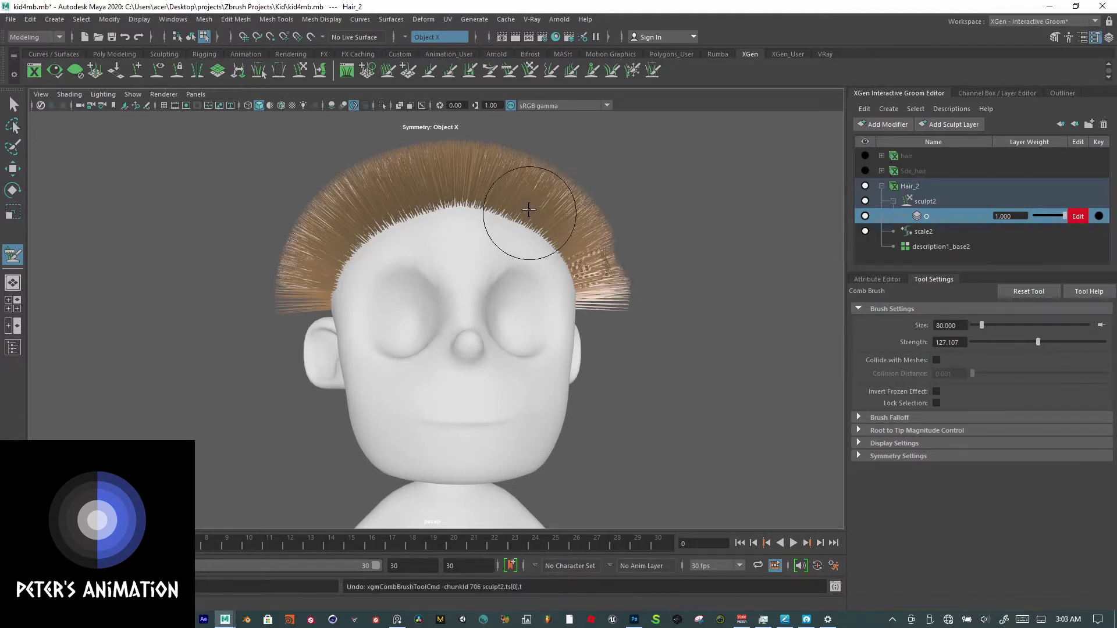
pyautogui.keyDown('alt'); pyautogui.moveTo(704, 250); pyautogui.dragTo(668, 250); pyautogui.keyUp('alt')
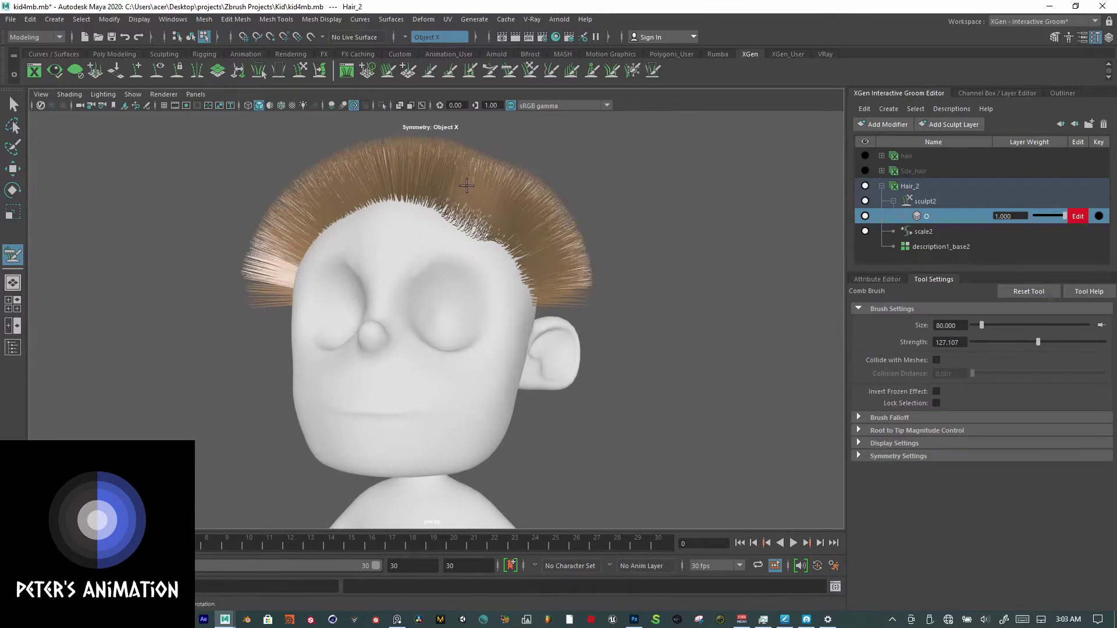
pyautogui.moveTo(512, 181); pyautogui.dragTo(537, 352)
pyautogui.moveTo(507, 213)
pyautogui.mouseDown()
pyautogui.moveTo(517, 293)
pyautogui.moveTo(504, 322)
pyautogui.mouseUp()
pyautogui.keyDown('alt'); pyautogui.moveTo(674, 291); pyautogui.dragTo(618, 295); pyautogui.keyUp('alt')
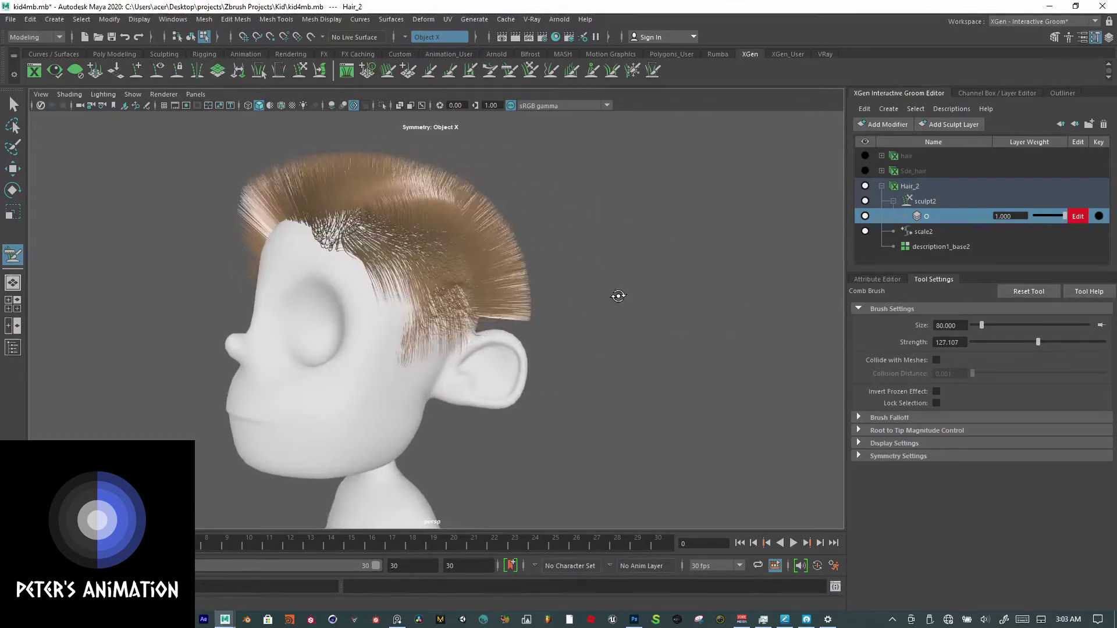
pyautogui.hotkey('ctrl', 'z')
pyautogui.hotkey('ctrl', 'z')
pyautogui.hotkey('ctrl', 'z')
pyautogui.hotkey('ctrl', 'z')
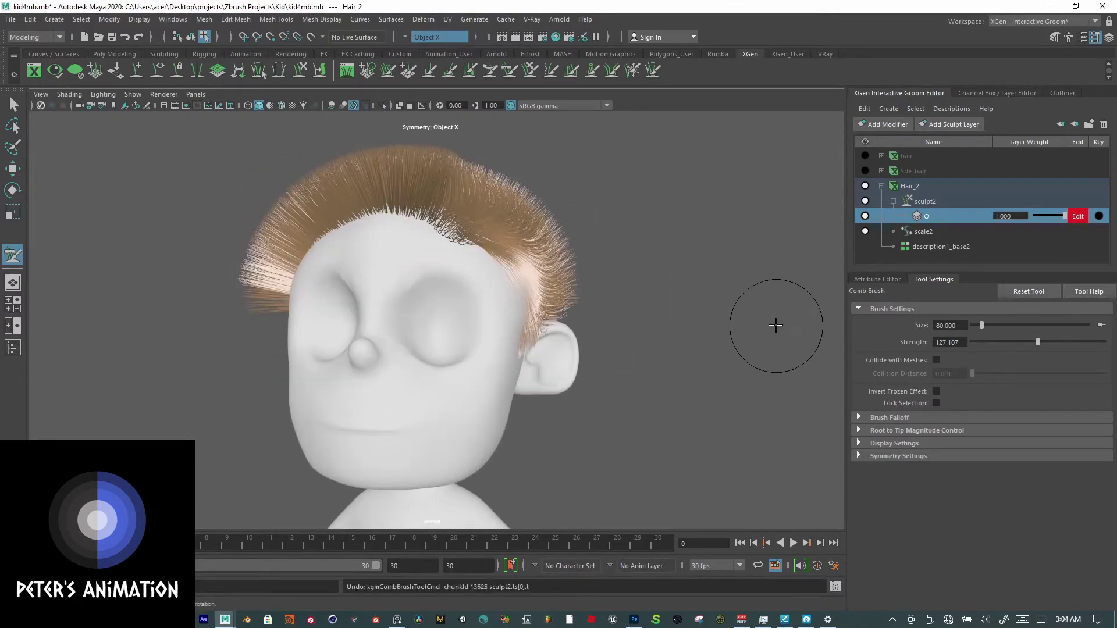
# Step: Enable Collide with Meshes for the Comb brush and comb the hair on the left temple down toward the ear
pyautogui.click(937, 361)
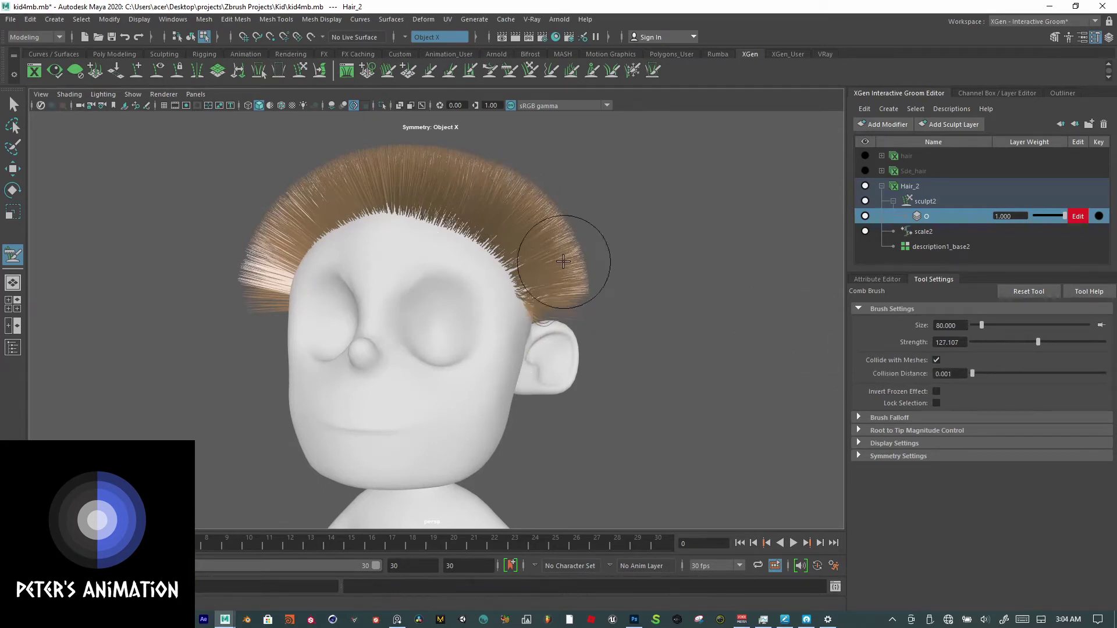
pyautogui.scroll(-3, 564, 261)
pyautogui.moveTo(454, 235); pyautogui.dragTo(498, 341)
pyautogui.moveTo(469, 255); pyautogui.dragTo(501, 344)
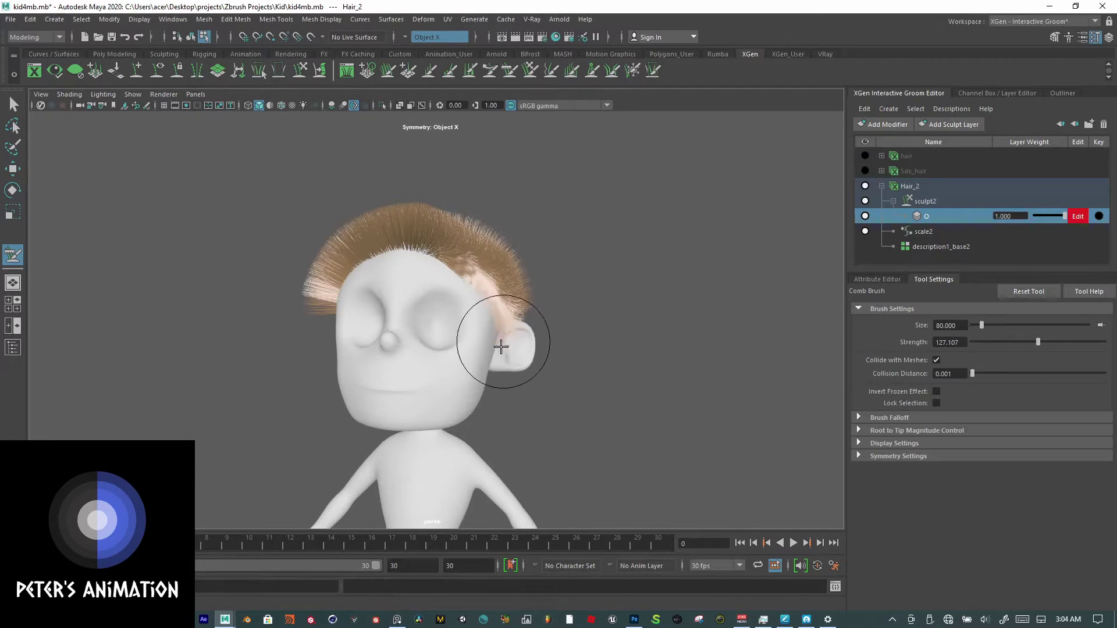
pyautogui.scroll(4, 593, 330)
pyautogui.moveTo(670, 296)
pyautogui.keyDown('alt'); pyautogui.mouseDown()
pyautogui.moveTo(615, 292)
pyautogui.moveTo(676, 290)
pyautogui.mouseUp(); pyautogui.keyUp('alt')
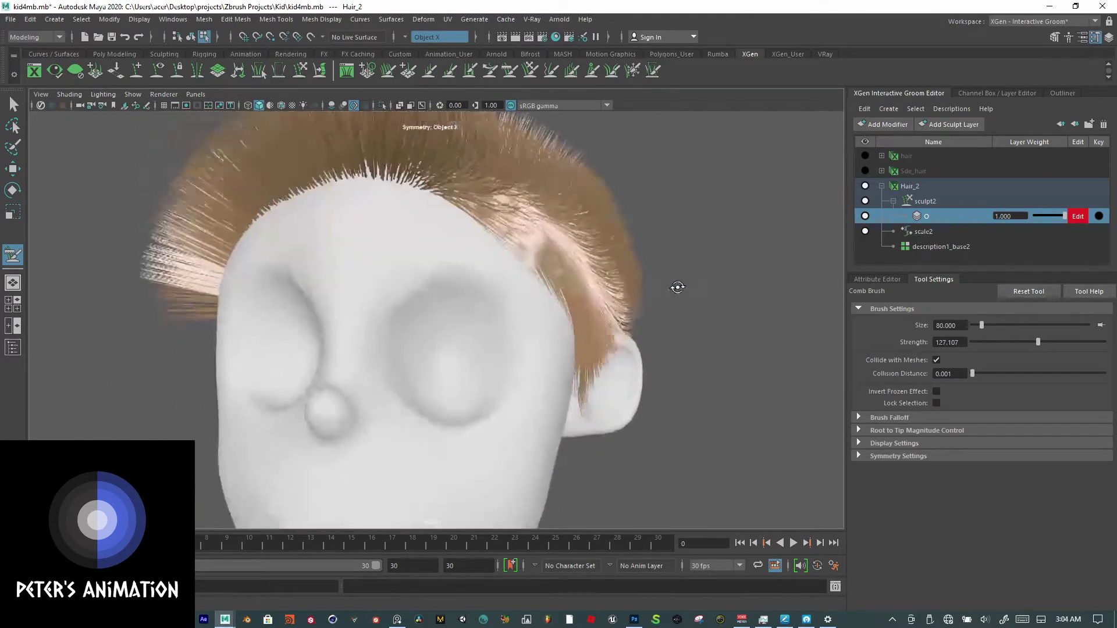
pyautogui.moveTo(539, 252); pyautogui.dragTo(538, 269)
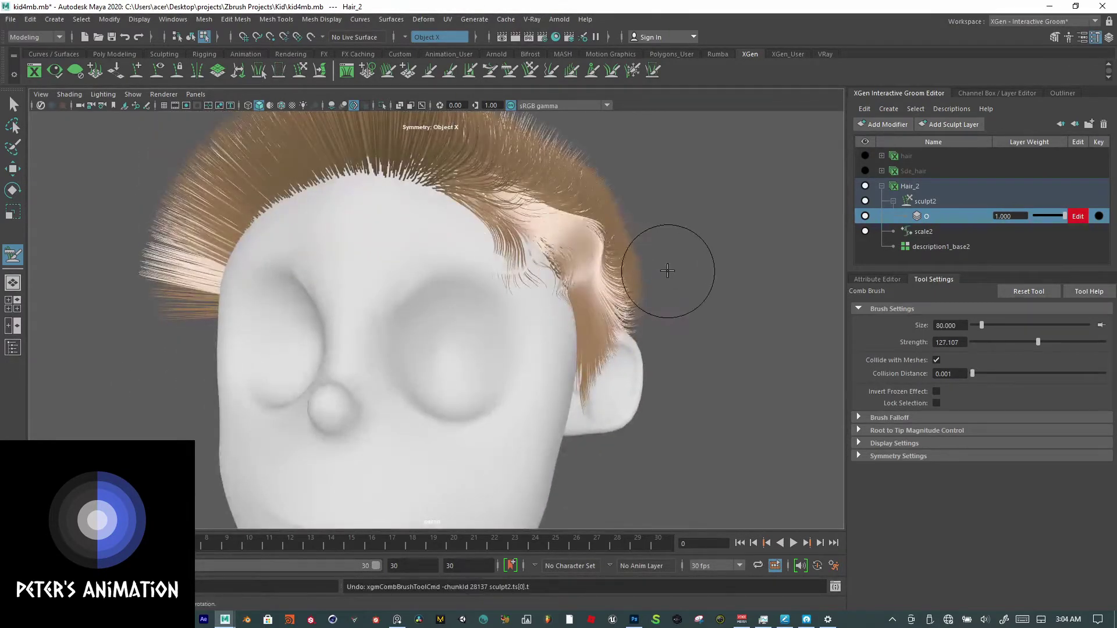
pyautogui.moveTo(669, 257)
pyautogui.keyDown('alt'); pyautogui.mouseDown()
pyautogui.moveTo(615, 256)
pyautogui.moveTo(636, 244)
pyautogui.moveTo(693, 247)
pyautogui.mouseUp(); pyautogui.keyUp('alt')
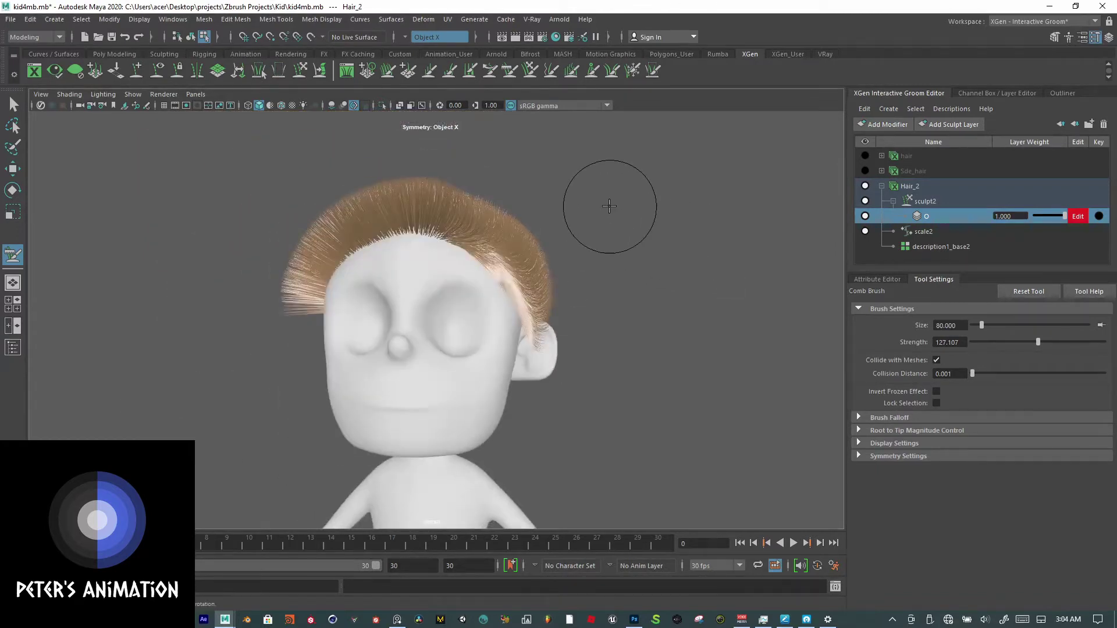
# Step: Set the Comb brush size to 98 and its strength to 71.486
pyautogui.press('b')
pyautogui.moveTo(573, 201)
pyautogui.mouseDown()
pyautogui.moveTo(662, 201)
pyautogui.moveTo(605, 200)
pyautogui.moveTo(629, 201)
pyautogui.mouseUp()
pyautogui.scroll(-5, 634, 327)
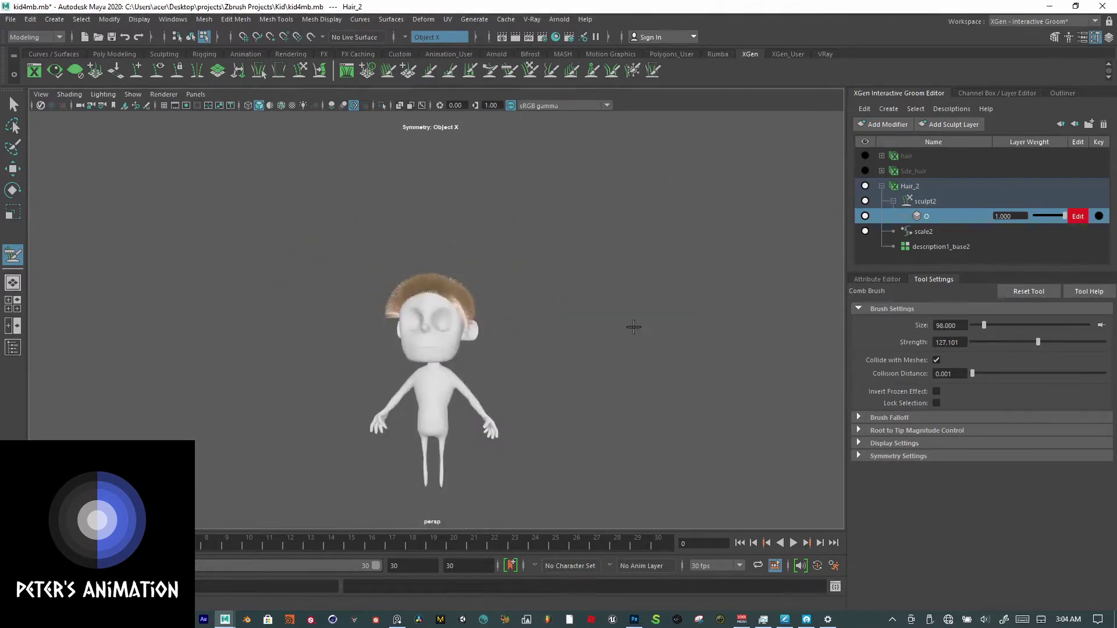
pyautogui.scroll(-4, 634, 327)
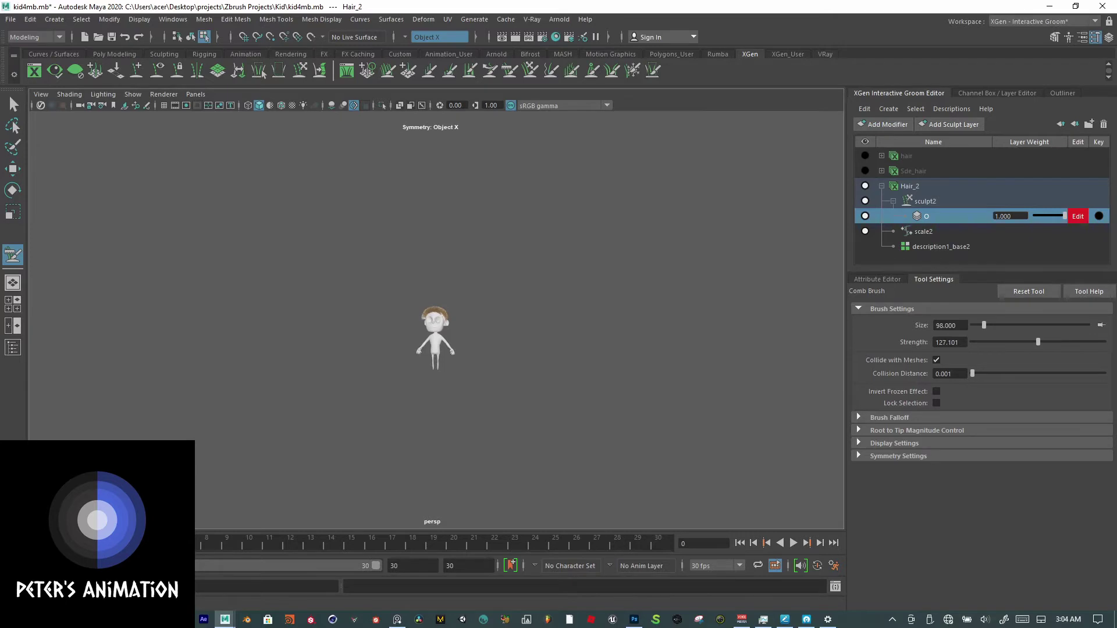
pyautogui.scroll(-3, 459, 336)
pyautogui.moveTo(432, 320)
pyautogui.mouseDown()
pyautogui.moveTo(432, 169)
pyautogui.moveTo(432, 239)
pyautogui.mouseUp()
pyautogui.scroll(8, 430, 340)
pyautogui.scroll(3, 540, 326)
pyautogui.click(892, 280)
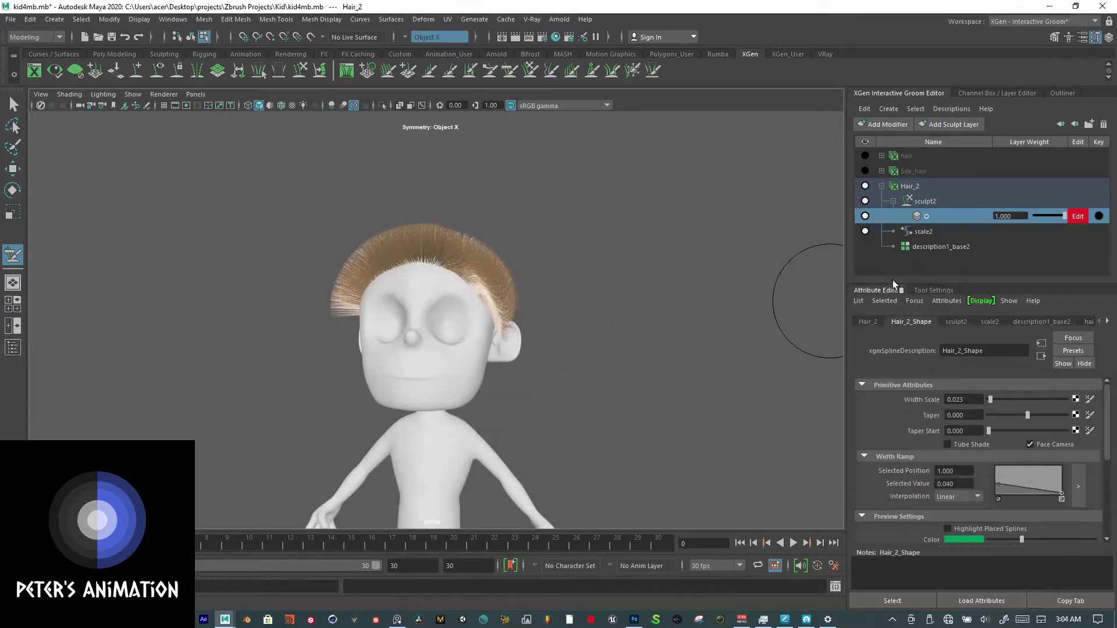
pyautogui.click(943, 291)
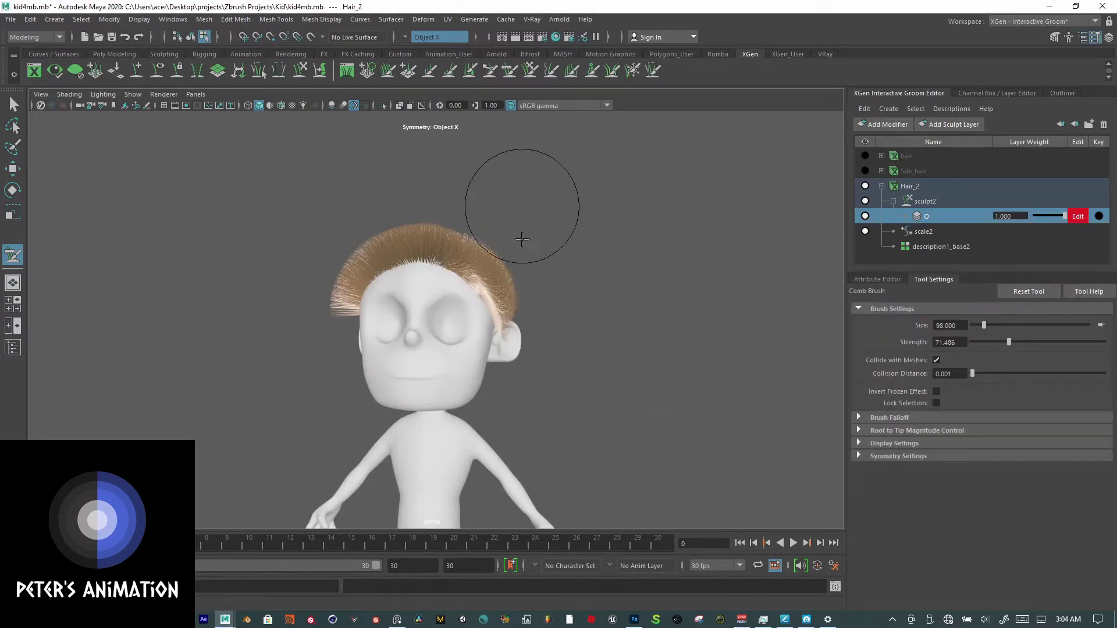
# Step: Comb the hair on the character's left side down over the temple and in front of the ear
pyautogui.scroll(3, 515, 241)
pyautogui.keyDown('alt'); pyautogui.moveTo(536, 337); pyautogui.dragTo(512, 311); pyautogui.keyUp('alt')
pyautogui.moveTo(442, 291); pyautogui.dragTo(441, 354)
pyautogui.moveTo(412, 262); pyautogui.dragTo(417, 333)
pyautogui.moveTo(400, 233); pyautogui.dragTo(411, 323)
pyautogui.keyDown('alt'); pyautogui.moveTo(484, 289); pyautogui.dragTo(537, 295); pyautogui.keyUp('alt')
pyautogui.moveTo(438, 270); pyautogui.dragTo(441, 278)
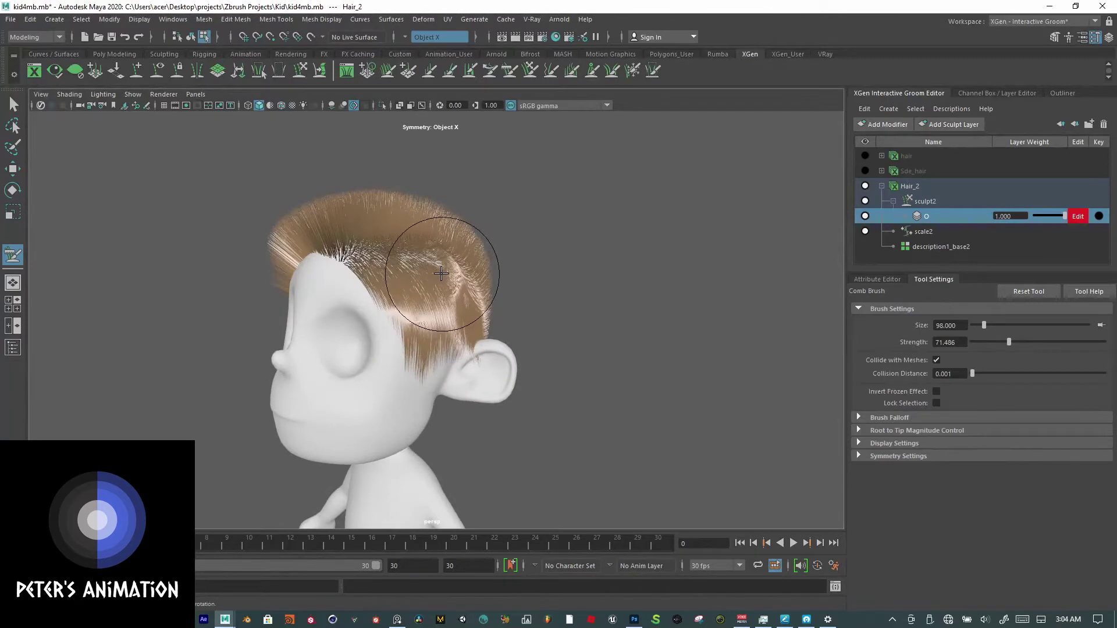
# Step: Comb the hair on the character's right side down over the temple and around behind the ear
pyautogui.keyDown('alt'); pyautogui.moveTo(596, 287); pyautogui.dragTo(487, 220); pyautogui.keyUp('alt')
pyautogui.moveTo(342, 200)
pyautogui.mouseDown()
pyautogui.moveTo(349, 187)
pyautogui.moveTo(334, 291)
pyautogui.moveTo(558, 314)
pyautogui.mouseUp()
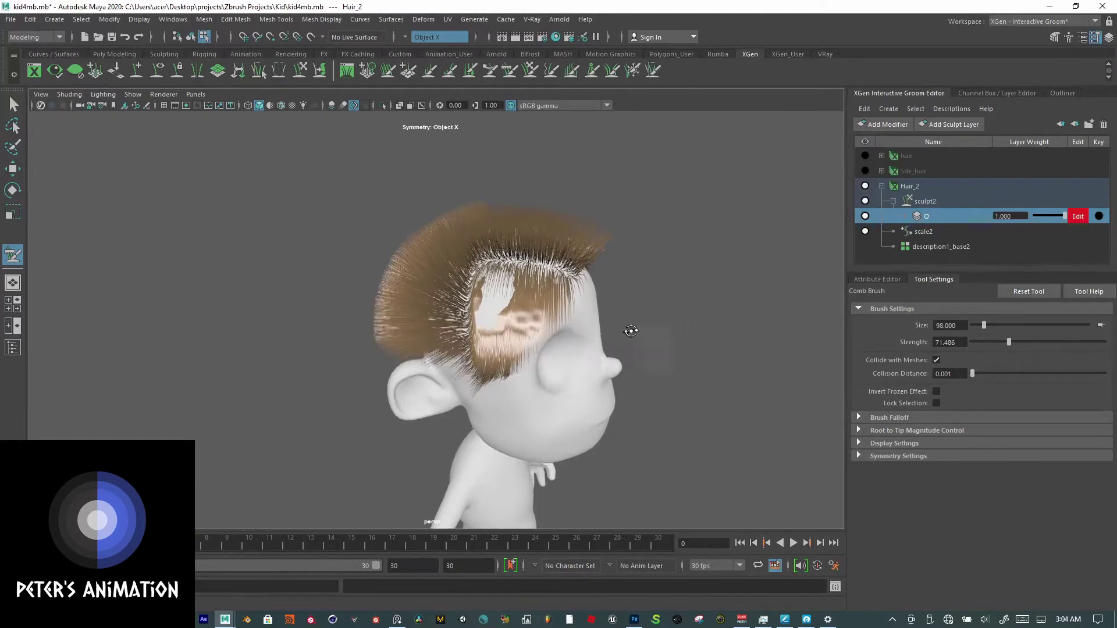
pyautogui.keyDown('alt'); pyautogui.moveTo(630, 329); pyautogui.dragTo(469, 305); pyautogui.keyUp('alt')
pyautogui.keyDown('alt'); pyautogui.moveTo(312, 332); pyautogui.dragTo(495, 275); pyautogui.keyUp('alt')
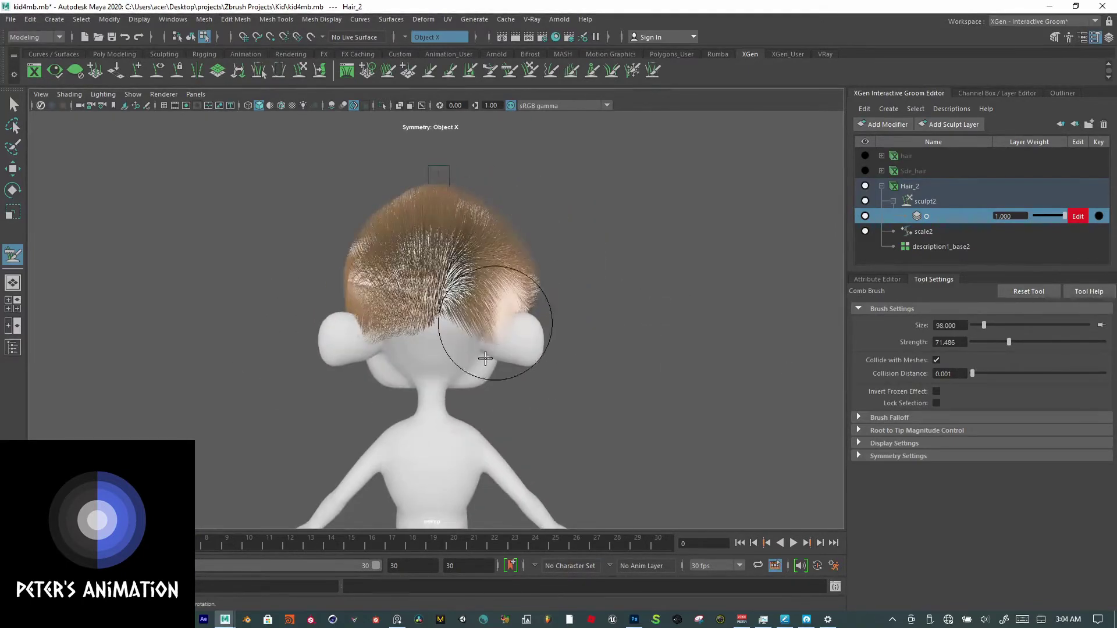
pyautogui.moveTo(489, 251)
pyautogui.keyDown('alt'); pyautogui.mouseDown()
pyautogui.moveTo(706, 252)
pyautogui.moveTo(543, 259)
pyautogui.mouseUp(); pyautogui.keyUp('alt')
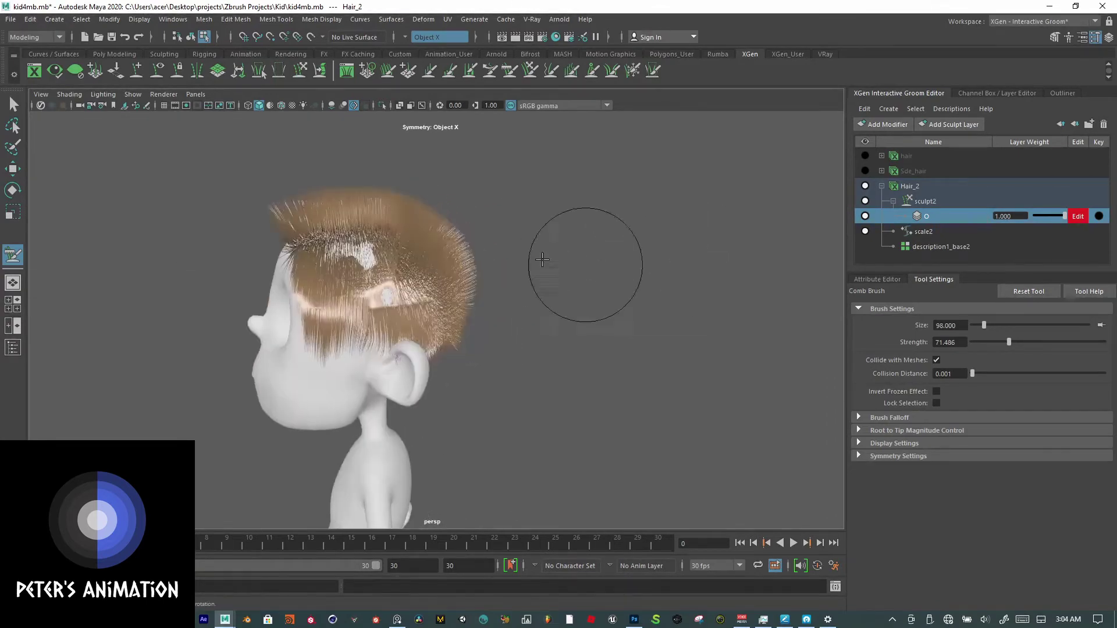
# Step: Comb the hair across the back of the head down toward the neck
pyautogui.keyDown('alt'); pyautogui.moveTo(312, 219); pyautogui.dragTo(471, 203); pyautogui.keyUp('alt')
pyautogui.keyDown('alt'); pyautogui.moveTo(523, 246); pyautogui.dragTo(569, 224); pyautogui.keyUp('alt')
pyautogui.moveTo(380, 258)
pyautogui.mouseDown()
pyautogui.moveTo(349, 237)
pyautogui.moveTo(319, 324)
pyautogui.moveTo(382, 286)
pyautogui.moveTo(378, 239)
pyautogui.moveTo(478, 254)
pyautogui.mouseUp()
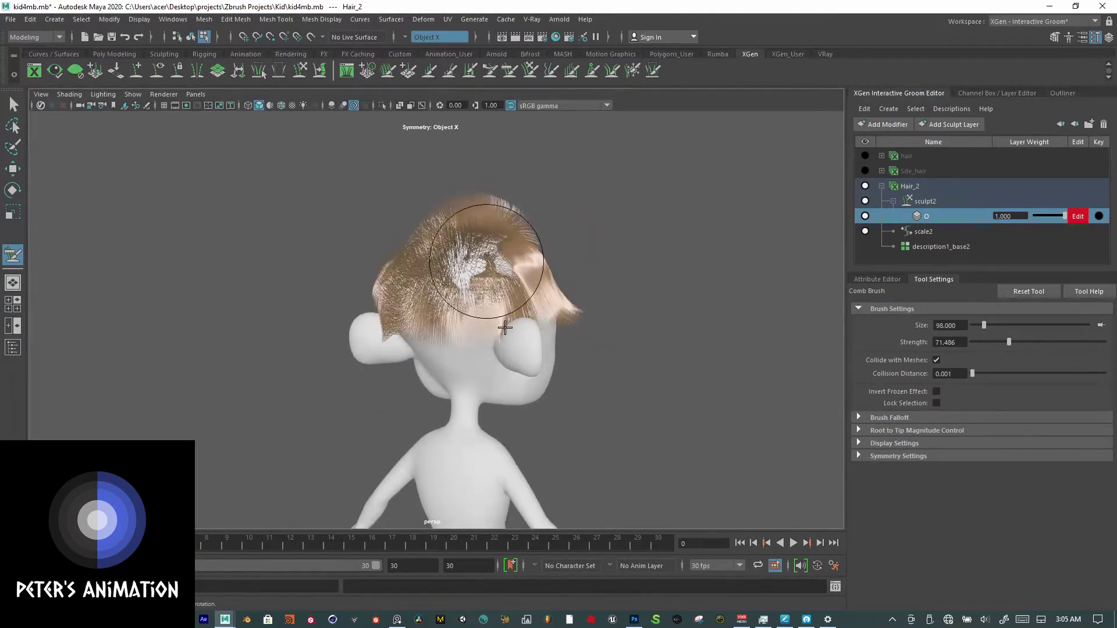
pyautogui.keyDown('alt'); pyautogui.moveTo(514, 327); pyautogui.dragTo(655, 249); pyautogui.keyUp('alt')
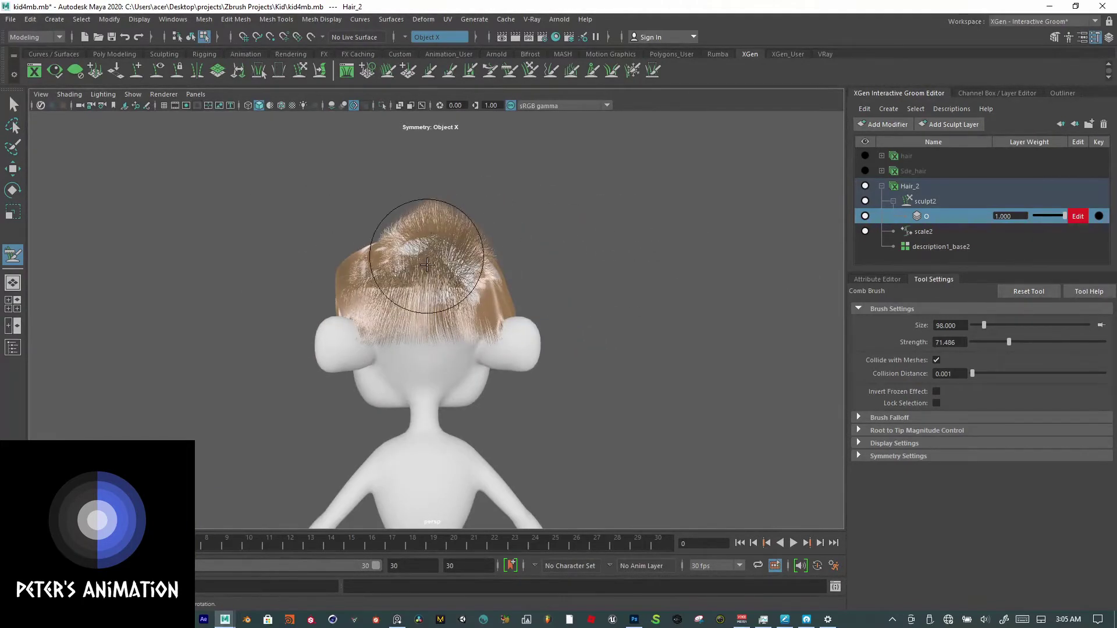
pyautogui.moveTo(349, 182)
pyautogui.keyDown('alt'); pyautogui.mouseDown()
pyautogui.moveTo(571, 193)
pyautogui.moveTo(505, 225)
pyautogui.mouseUp(); pyautogui.keyUp('alt')
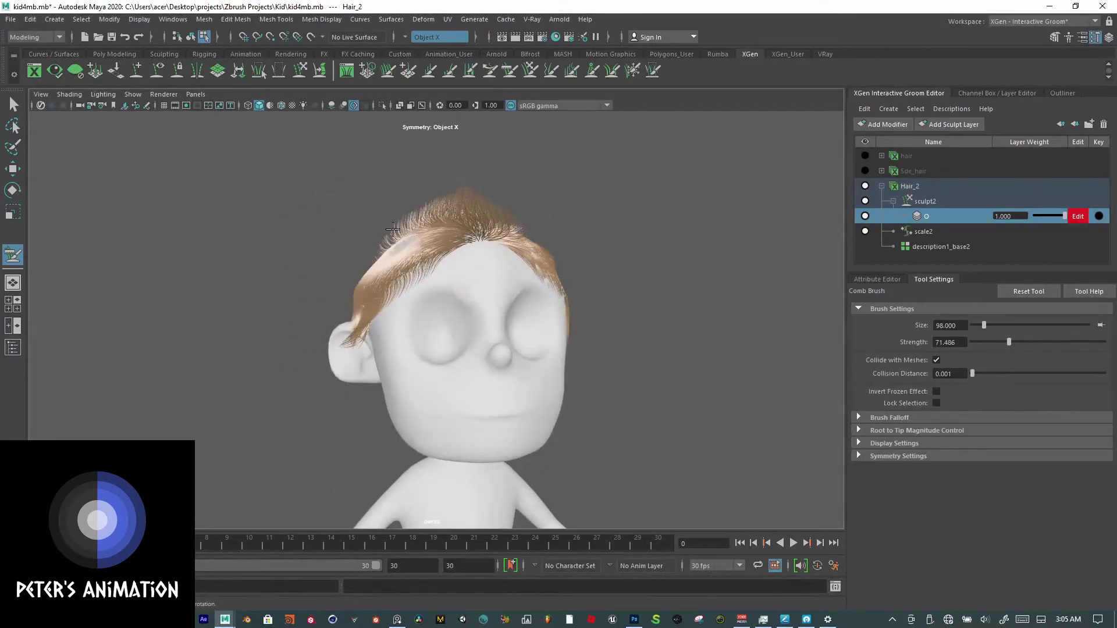
# Step: Undo the last stroke above the right ear and rework the combed hair on that side
pyautogui.moveTo(362, 287)
pyautogui.keyDown('alt'); pyautogui.mouseDown()
pyautogui.moveTo(425, 268)
pyautogui.moveTo(519, 329)
pyautogui.moveTo(465, 321)
pyautogui.mouseUp(); pyautogui.keyUp('alt')
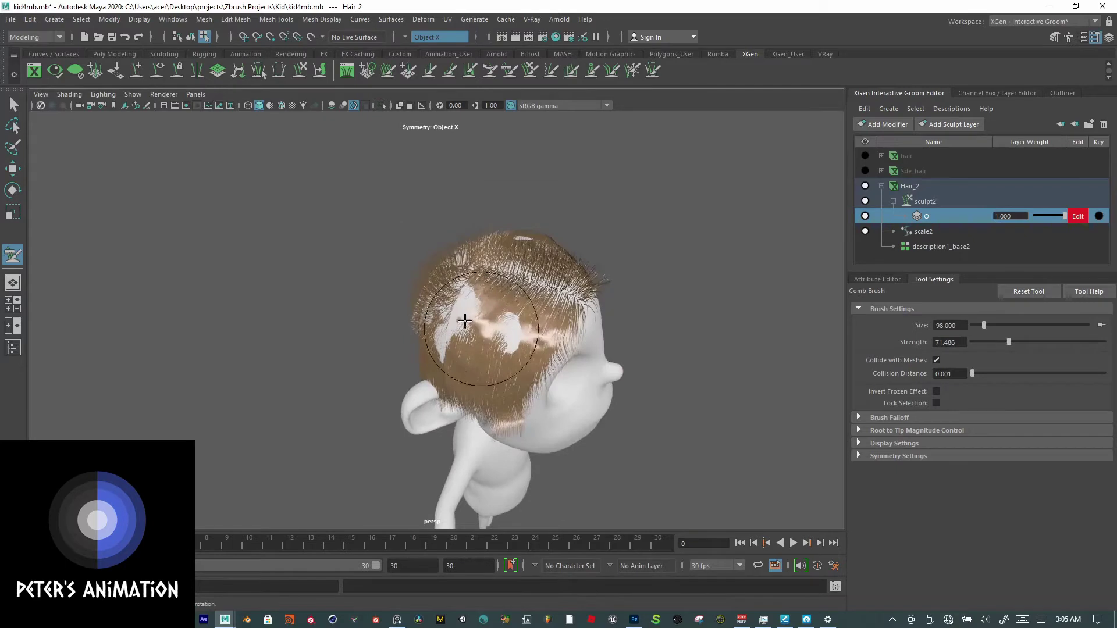
pyautogui.hotkey('ctrl', 'z')
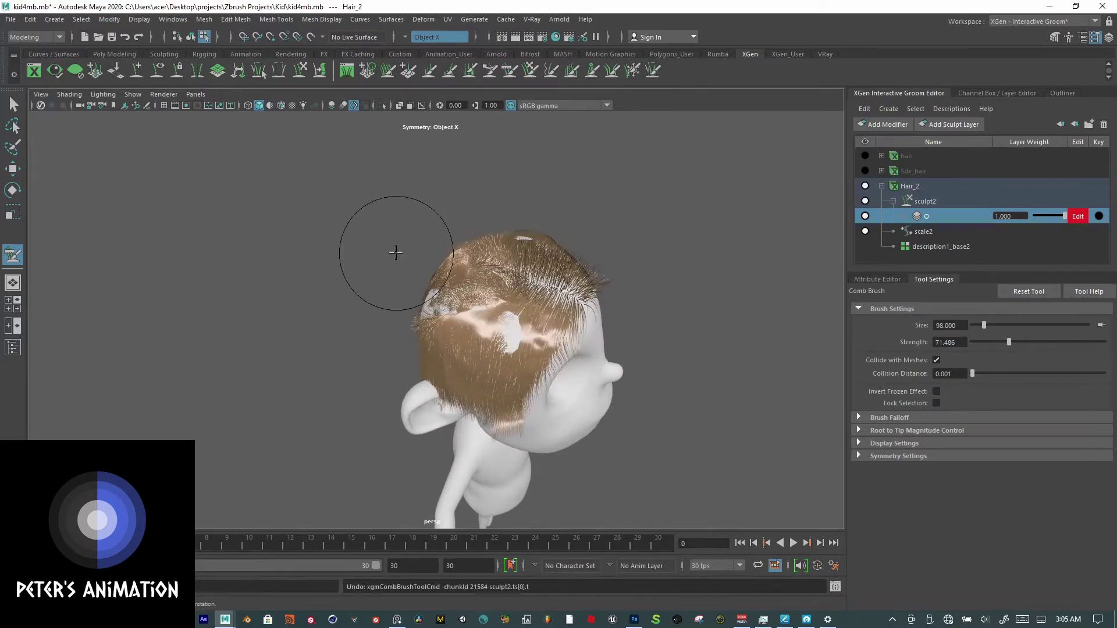
pyautogui.keyDown('alt'); pyautogui.moveTo(389, 259); pyautogui.dragTo(430, 230); pyautogui.keyUp('alt')
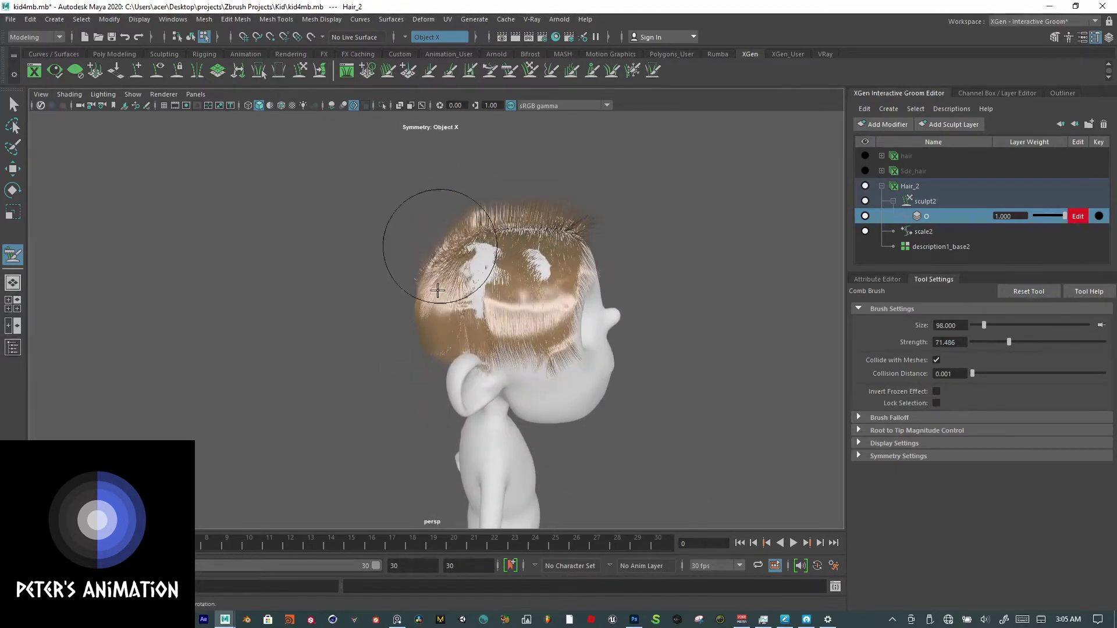
pyautogui.moveTo(396, 282)
pyautogui.keyDown('alt'); pyautogui.mouseDown()
pyautogui.moveTo(441, 268)
pyautogui.moveTo(498, 190)
pyautogui.moveTo(529, 233)
pyautogui.moveTo(506, 242)
pyautogui.moveTo(449, 204)
pyautogui.moveTo(361, 194)
pyautogui.moveTo(434, 262)
pyautogui.mouseUp(); pyautogui.keyUp('alt')
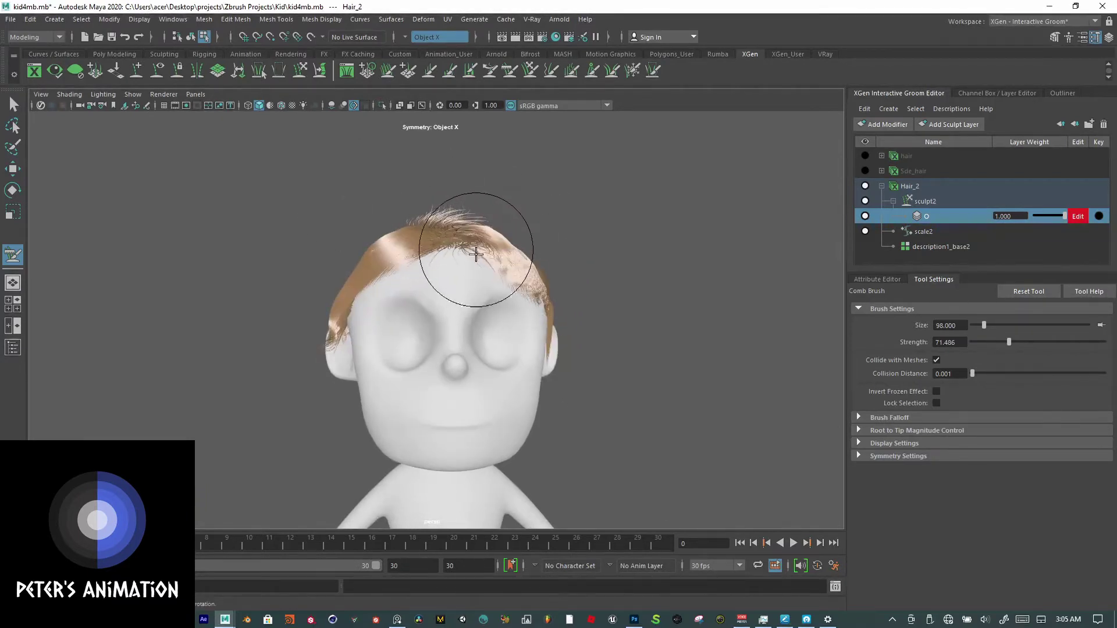
# Step: Comb the hair around the back of the left ear down toward the nape
pyautogui.moveTo(559, 315)
pyautogui.keyDown('alt'); pyautogui.mouseDown()
pyautogui.moveTo(352, 244)
pyautogui.moveTo(354, 260)
pyautogui.moveTo(479, 250)
pyautogui.moveTo(399, 242)
pyautogui.moveTo(326, 285)
pyautogui.moveTo(394, 274)
pyautogui.moveTo(409, 334)
pyautogui.mouseUp(); pyautogui.keyUp('alt')
pyautogui.moveTo(398, 259); pyautogui.dragTo(400, 326)
pyautogui.moveTo(353, 290); pyautogui.dragTo(364, 355)
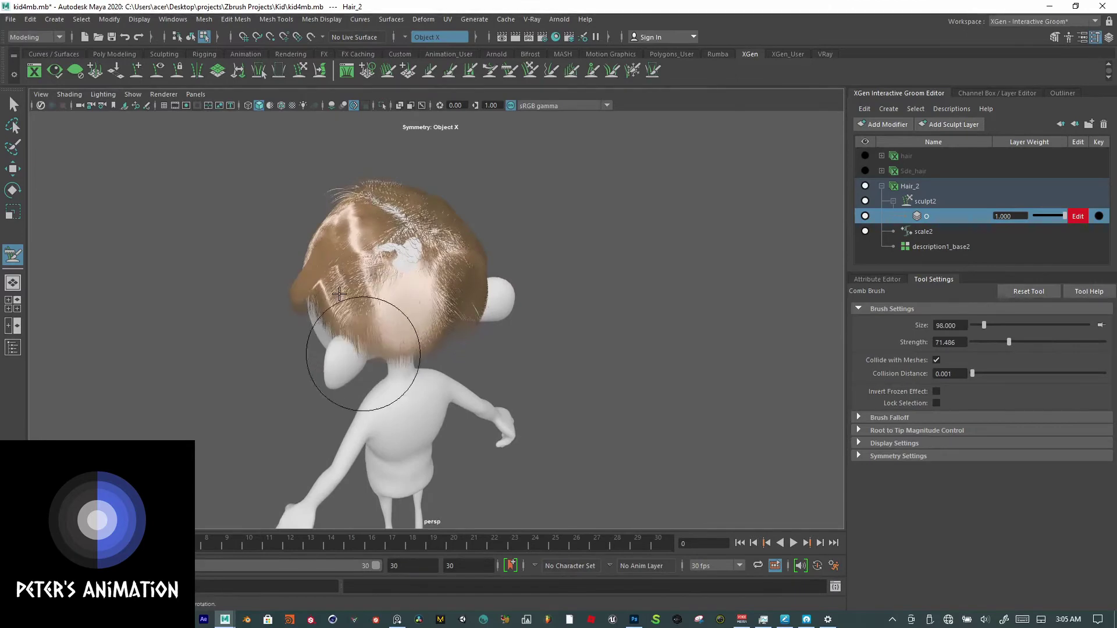
# Step: Test sculpt layer O at a layer weight of 0.665 and restore it to 1.000
pyautogui.moveTo(569, 287)
pyautogui.keyDown('alt'); pyautogui.mouseDown()
pyautogui.moveTo(405, 280)
pyautogui.moveTo(454, 294)
pyautogui.moveTo(294, 282)
pyautogui.moveTo(407, 262)
pyautogui.moveTo(484, 264)
pyautogui.moveTo(366, 279)
pyautogui.mouseUp(); pyautogui.keyUp('alt')
pyautogui.keyDown('alt'); pyautogui.moveTo(490, 296); pyautogui.dragTo(513, 297, button='right'); pyautogui.keyUp('alt')
pyautogui.keyDown('alt'); pyautogui.moveTo(513, 297); pyautogui.dragTo(562, 262, button='middle'); pyautogui.keyUp('alt')
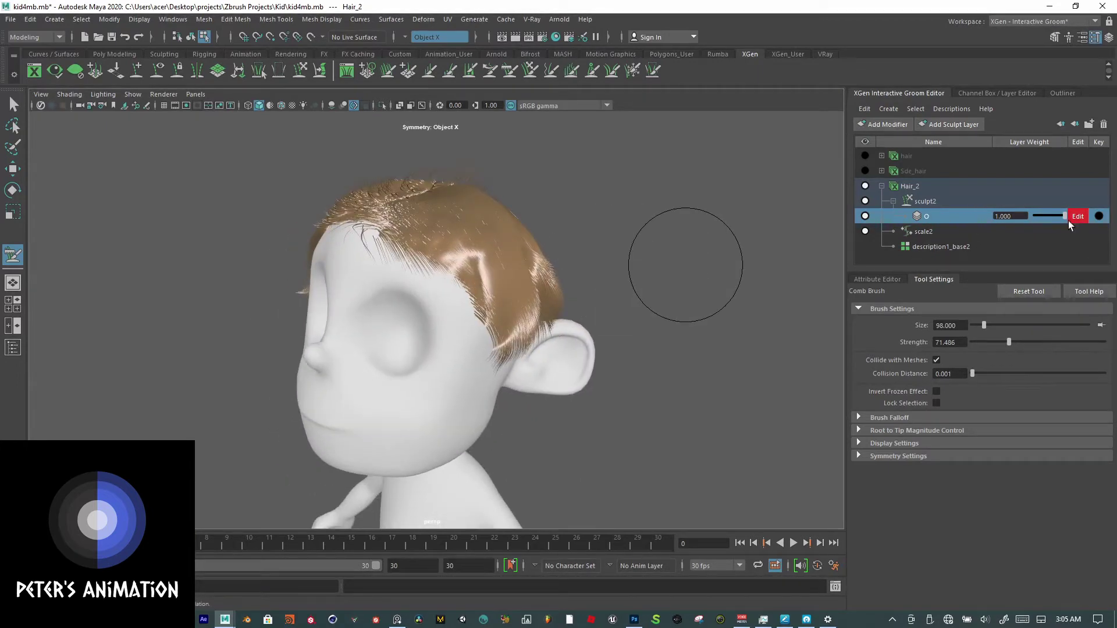
pyautogui.moveTo(1067, 218)
pyautogui.mouseDown()
pyautogui.moveTo(1035, 215)
pyautogui.moveTo(1066, 217)
pyautogui.moveTo(1039, 211)
pyautogui.moveTo(1056, 207)
pyautogui.moveTo(1089, 220)
pyautogui.moveTo(1052, 222)
pyautogui.mouseUp()
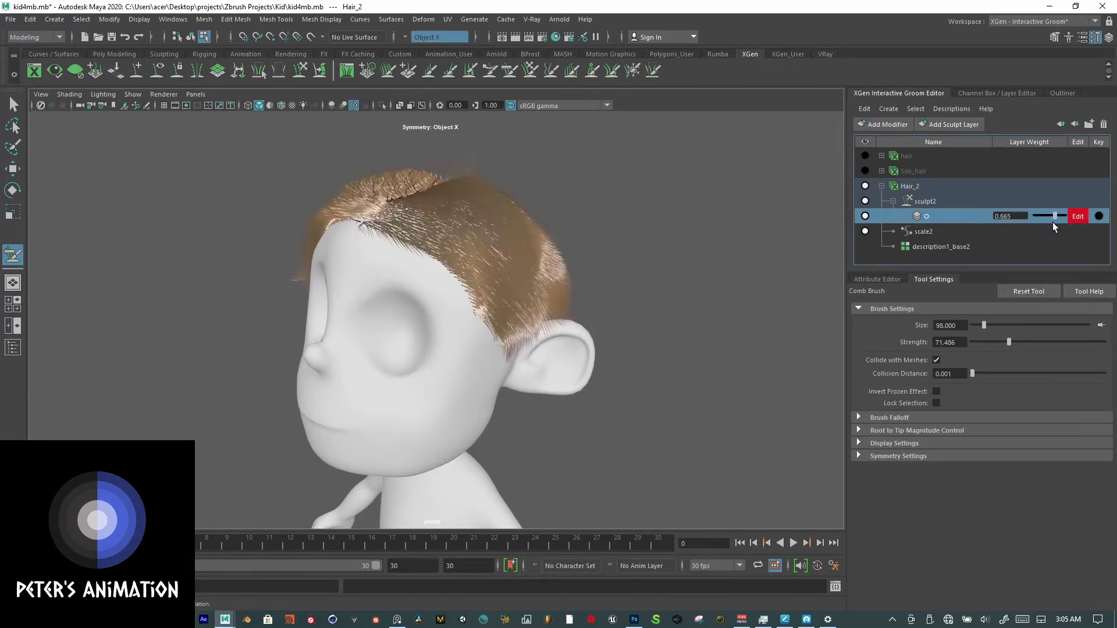
pyautogui.keyDown('alt'); pyautogui.moveTo(791, 229); pyautogui.dragTo(1070, 217); pyautogui.keyUp('alt')
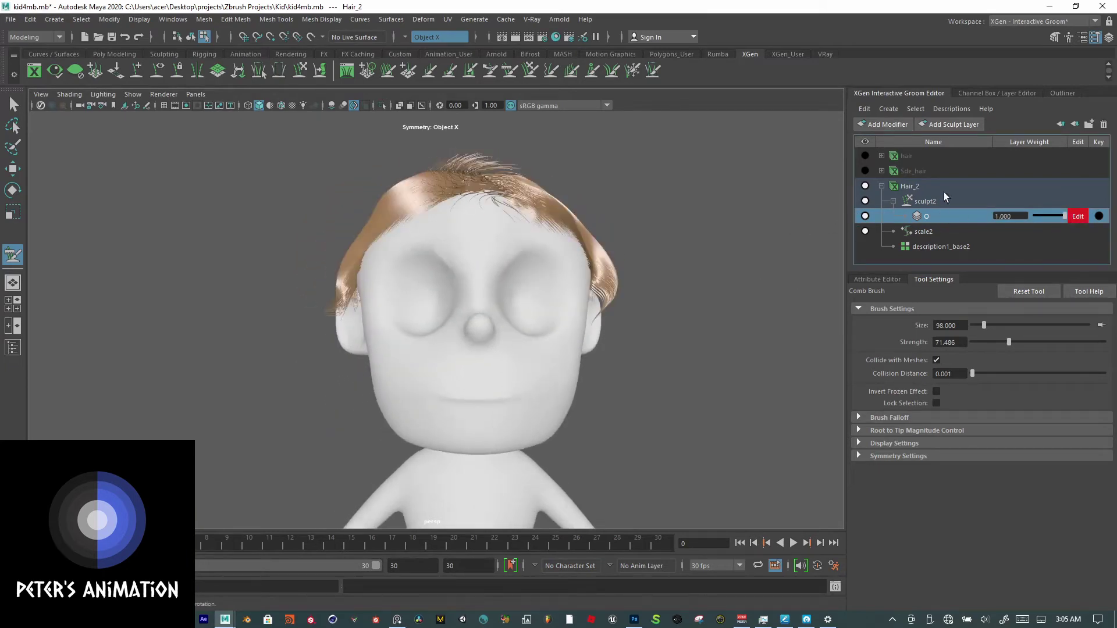
# Step: Add a sculpt layer named Smooth to Hair_2's sculpt2 modifier and activate the Smooth brush
pyautogui.click(949, 127)
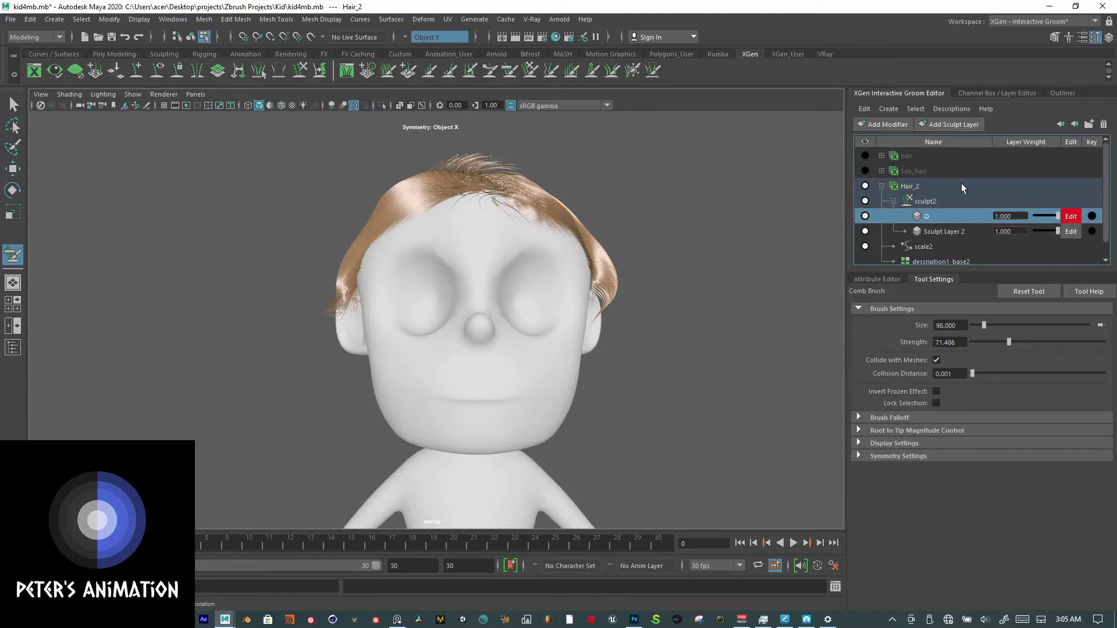
pyautogui.doubleClick(960, 234)
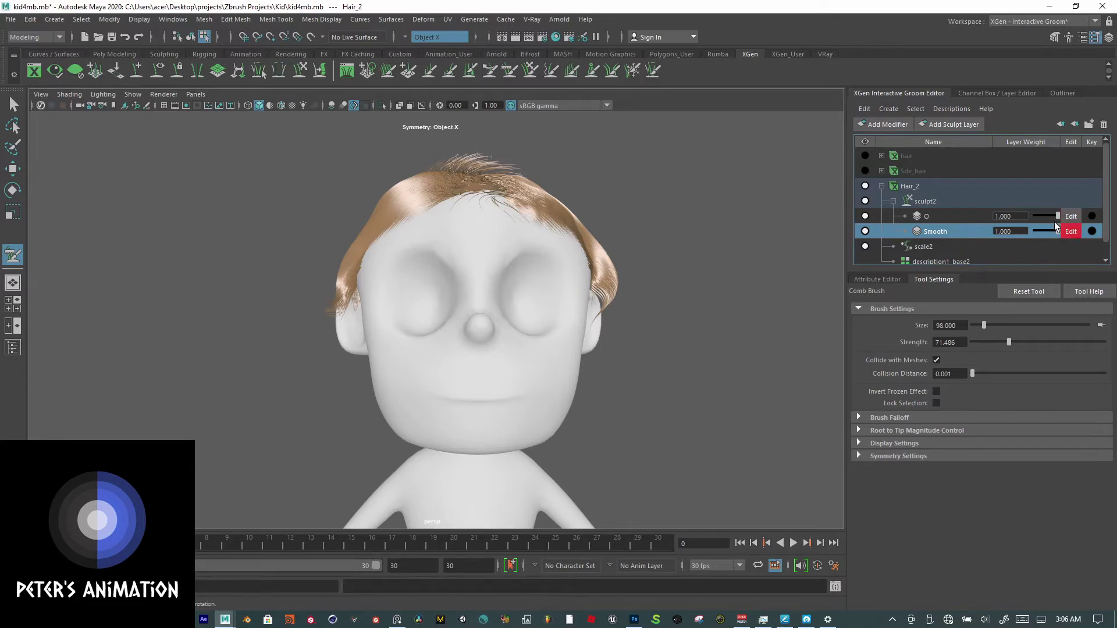
pyautogui.click(541, 71)
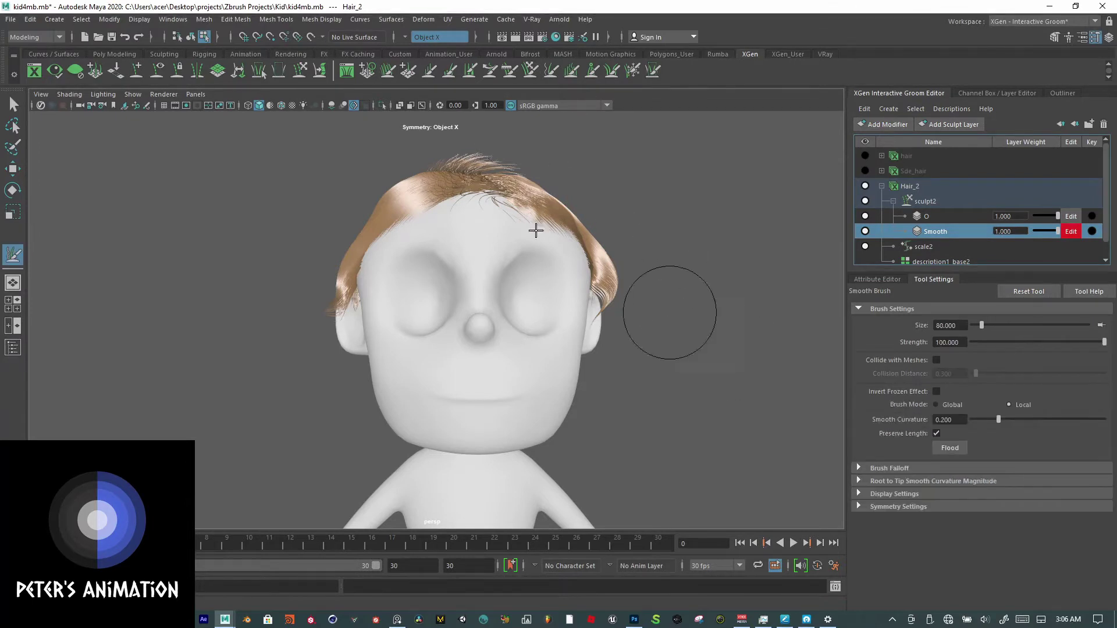
# Step: Try flooding the Smooth brush over the whole hair without mesh collision, and undo the flood
pyautogui.keyDown('alt'); pyautogui.moveTo(643, 304); pyautogui.dragTo(677, 298); pyautogui.keyUp('alt')
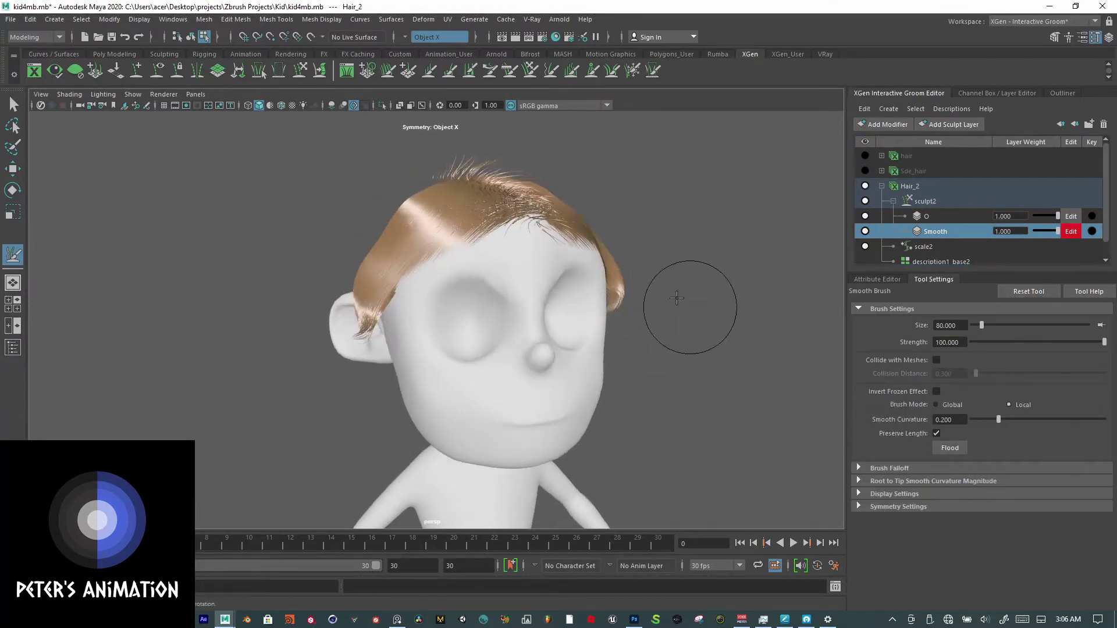
pyautogui.moveTo(474, 262)
pyautogui.keyDown('alt'); pyautogui.mouseDown()
pyautogui.moveTo(722, 307)
pyautogui.moveTo(756, 326)
pyautogui.mouseUp(); pyautogui.keyUp('alt')
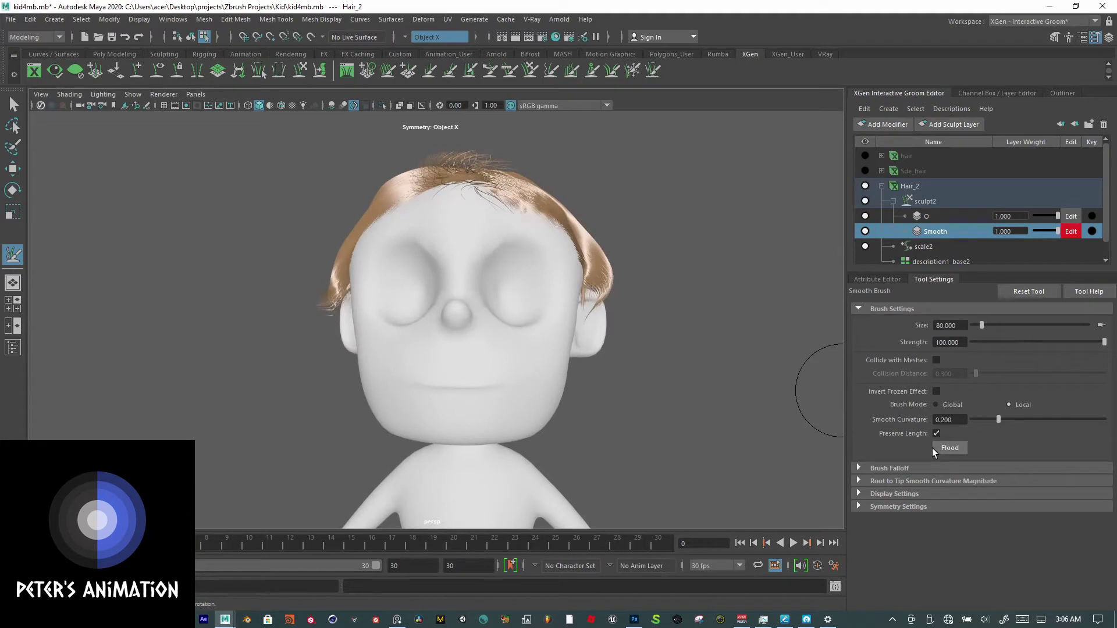
pyautogui.keyDown('alt'); pyautogui.moveTo(756, 402); pyautogui.dragTo(838, 413); pyautogui.keyUp('alt')
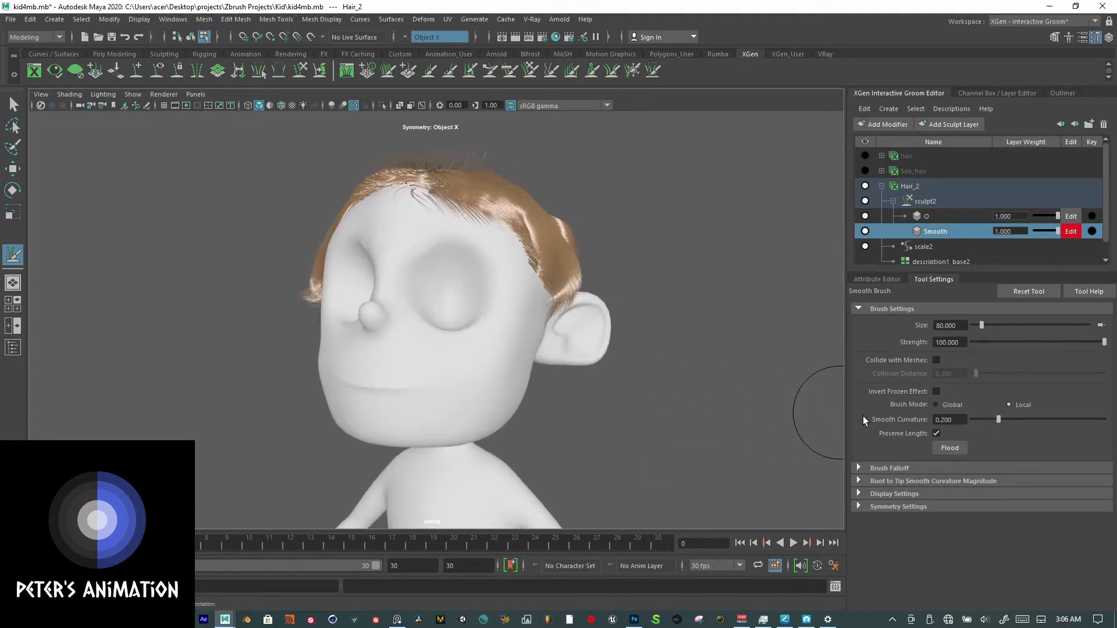
pyautogui.click(948, 448)
pyautogui.keyDown('alt'); pyautogui.moveTo(756, 408); pyautogui.dragTo(794, 407); pyautogui.keyUp('alt')
pyautogui.hotkey('ctrl', 'z')
pyautogui.keyDown('alt'); pyautogui.moveTo(668, 400); pyautogui.dragTo(704, 402); pyautogui.keyUp('alt')
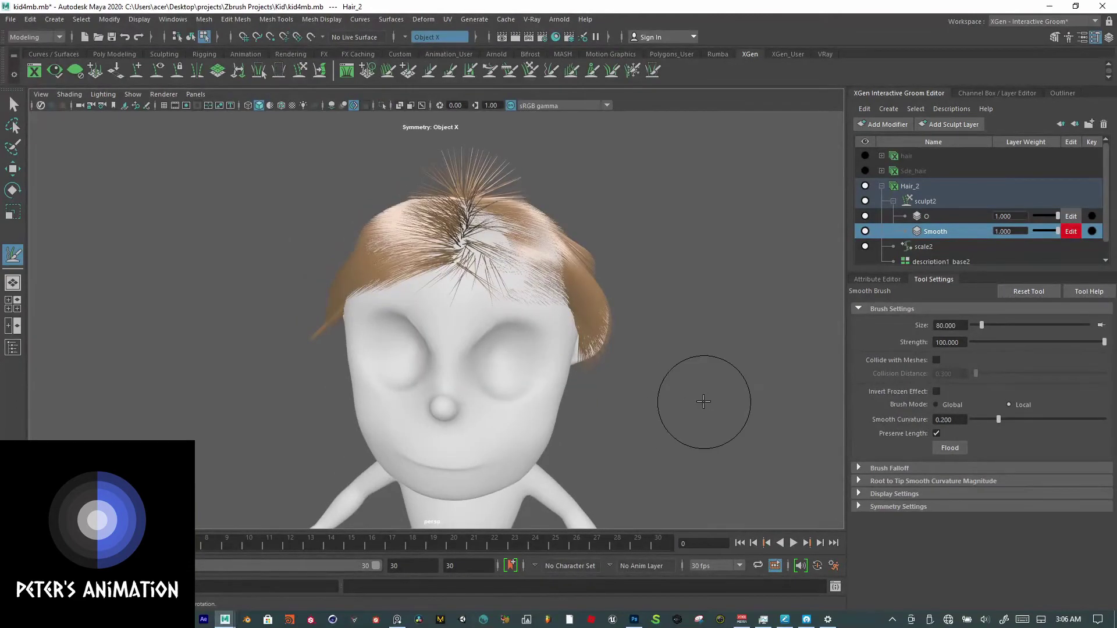
pyautogui.hotkey('ctrl', 'z')
# Step: Enable mesh collision for the Smooth brush and flood the smoothing over all of Hair_2
pyautogui.click(937, 361)
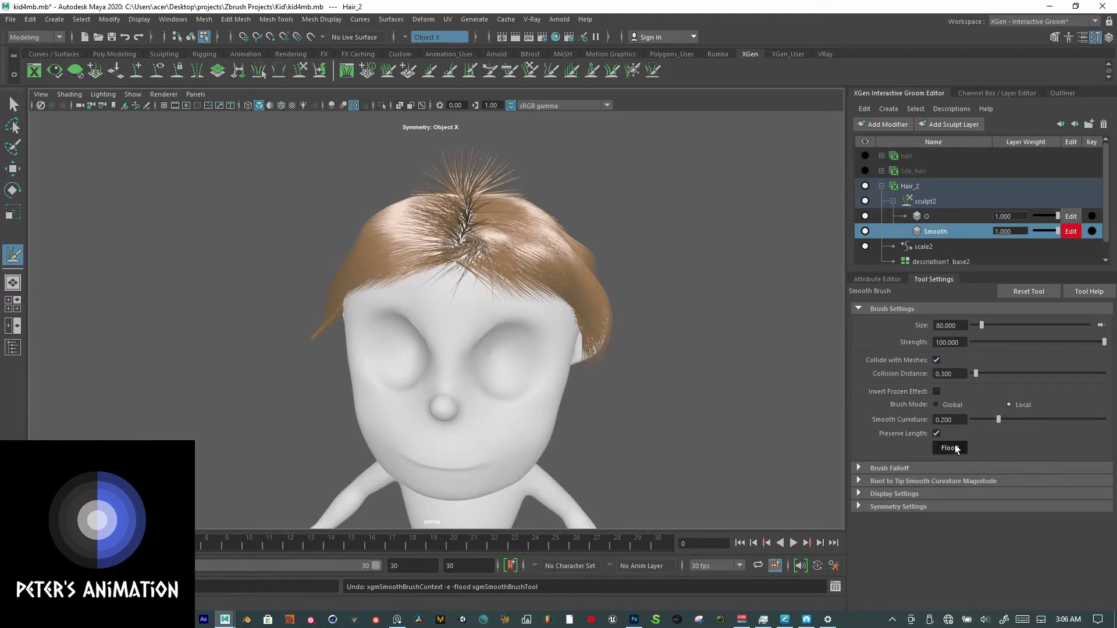
pyautogui.keyDown('alt'); pyautogui.moveTo(673, 423); pyautogui.dragTo(556, 345); pyautogui.keyUp('alt')
pyautogui.keyDown('alt'); pyautogui.moveTo(687, 291); pyautogui.dragTo(749, 312); pyautogui.keyUp('alt')
pyautogui.scroll(-3, 718, 272)
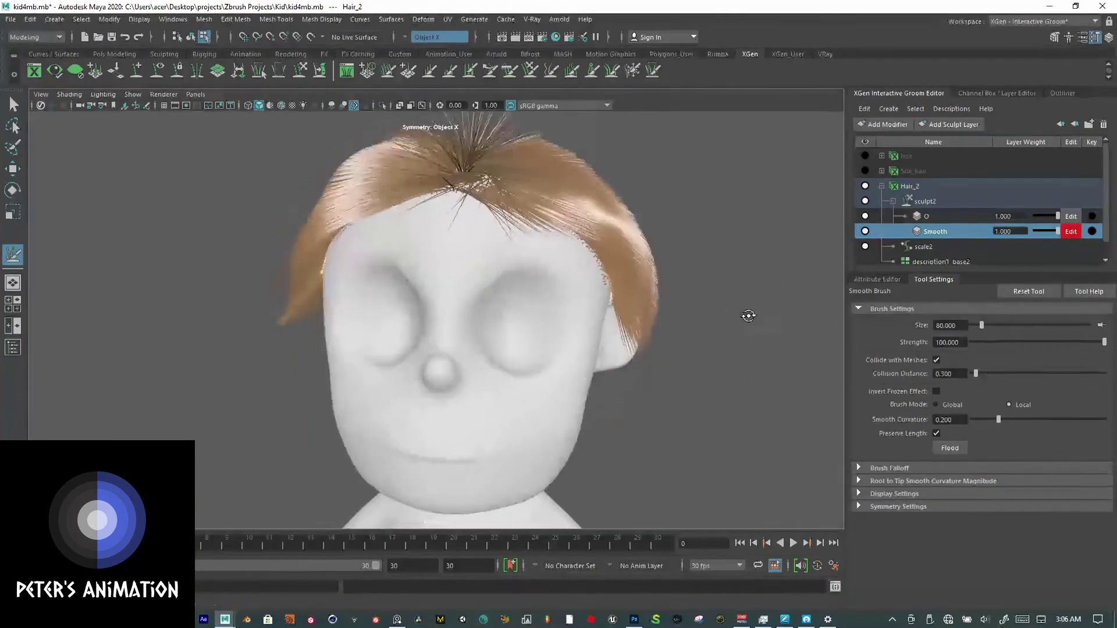
pyautogui.click(950, 448)
pyautogui.keyDown('alt'); pyautogui.moveTo(744, 381); pyautogui.dragTo(392, 363); pyautogui.keyUp('alt')
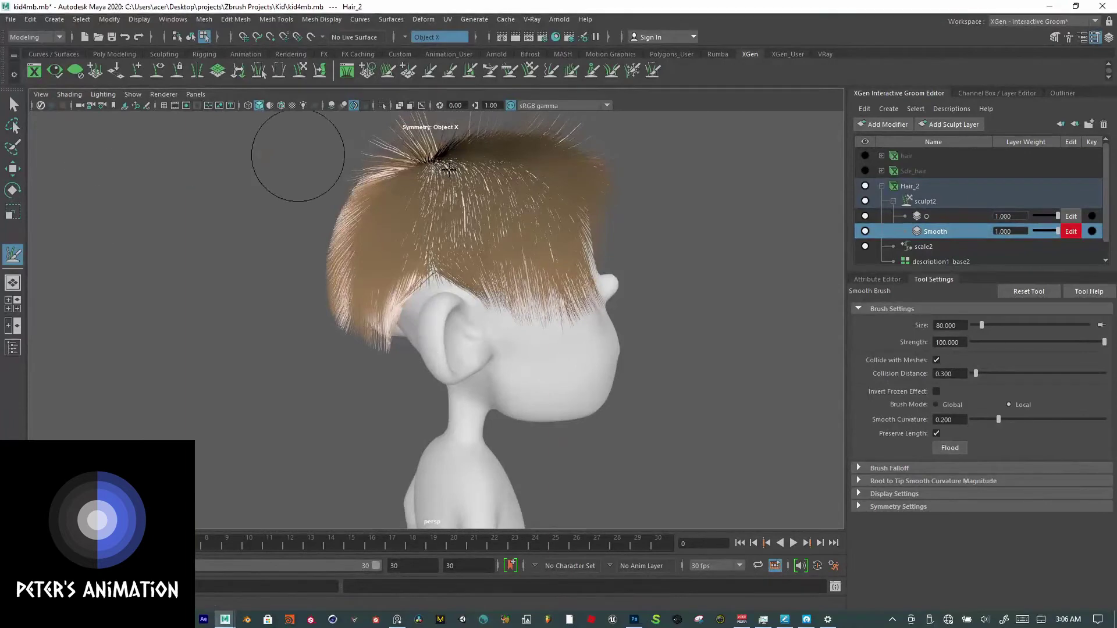
# Step: Try a lower layer weight on the Smooth layer and undo the change
pyautogui.click(952, 221)
pyautogui.keyDown('alt'); pyautogui.moveTo(656, 243); pyautogui.dragTo(454, 236); pyautogui.keyUp('alt')
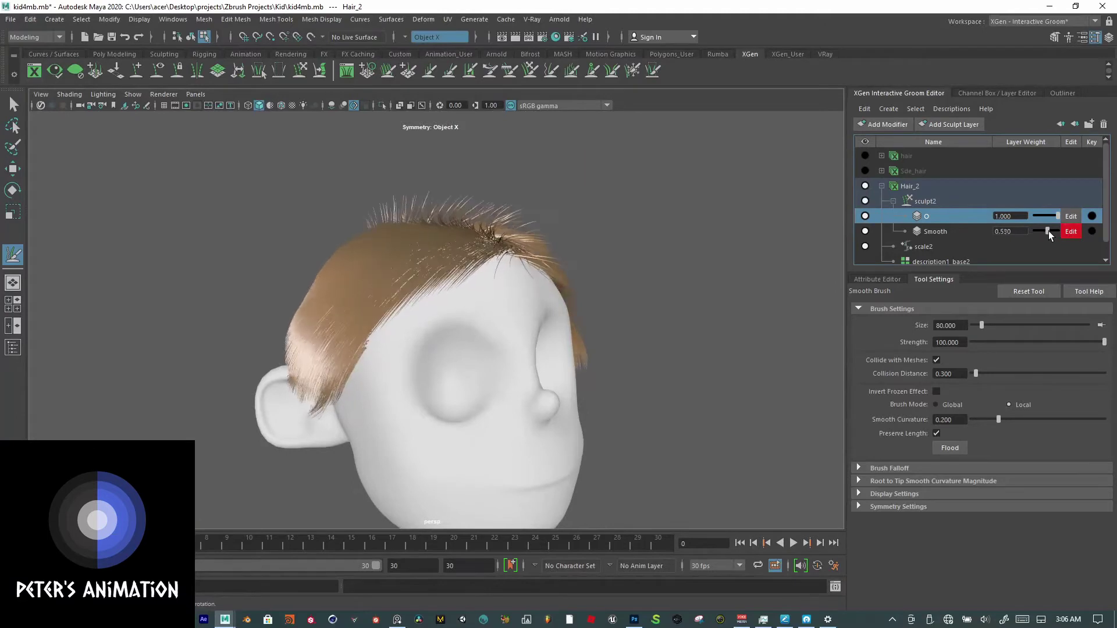
pyautogui.moveTo(1058, 232)
pyautogui.mouseDown()
pyautogui.moveTo(1031, 233)
pyautogui.moveTo(1073, 234)
pyautogui.moveTo(1052, 233)
pyautogui.moveTo(1067, 234)
pyautogui.moveTo(1048, 218)
pyautogui.mouseUp()
pyautogui.keyDown('alt'); pyautogui.moveTo(745, 279); pyautogui.dragTo(637, 267); pyautogui.keyUp('alt')
pyautogui.hotkey('ctrl', 'z')
# Step: Make sculpt layer O editable and comb the upright hair on the crown with the Comb brush
pyautogui.click(1070, 217)
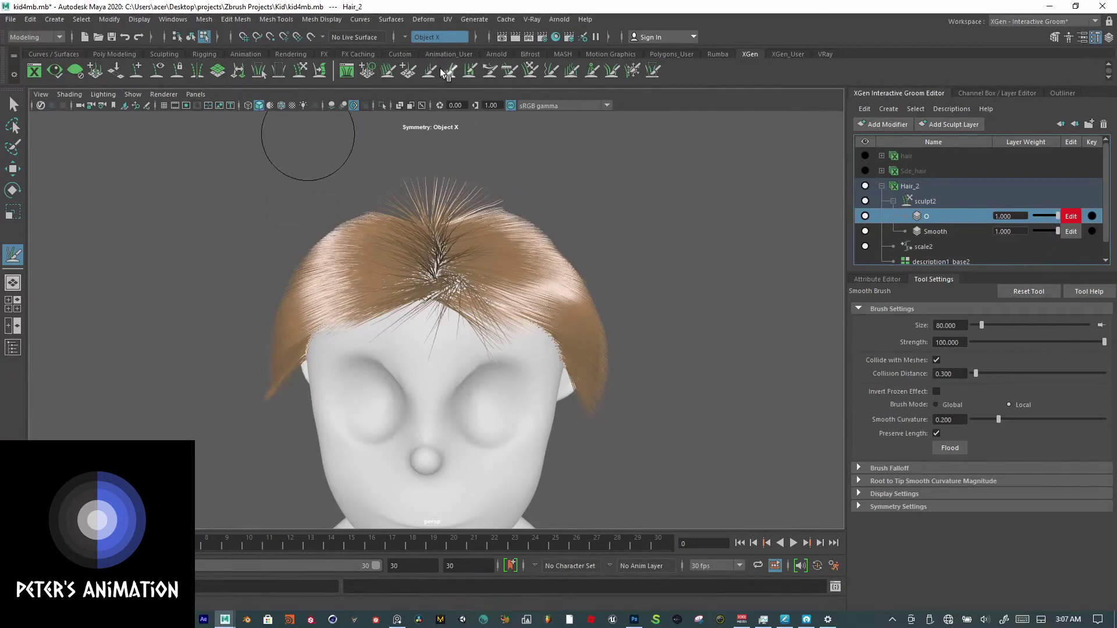
pyautogui.click(505, 74)
pyautogui.keyDown('alt'); pyautogui.moveTo(594, 208); pyautogui.dragTo(578, 172); pyautogui.keyUp('alt')
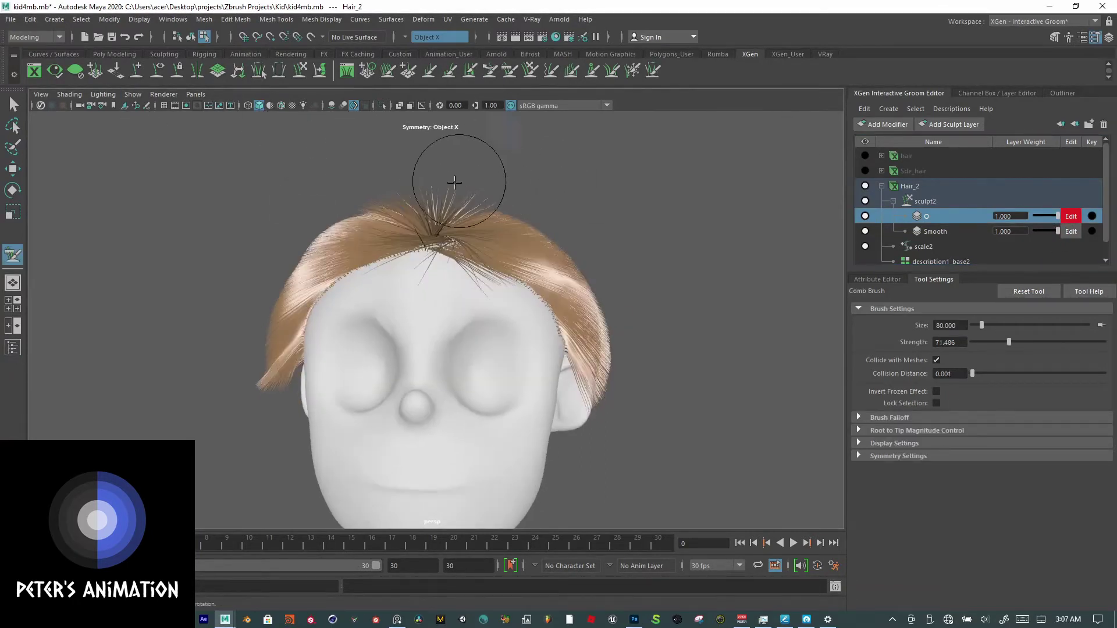
pyautogui.moveTo(369, 211)
pyautogui.mouseDown()
pyautogui.moveTo(354, 165)
pyautogui.moveTo(466, 160)
pyautogui.moveTo(352, 190)
pyautogui.moveTo(285, 241)
pyautogui.moveTo(483, 172)
pyautogui.moveTo(639, 175)
pyautogui.mouseUp()
pyautogui.moveTo(538, 195)
pyautogui.mouseDown()
pyautogui.moveTo(478, 179)
pyautogui.moveTo(539, 201)
pyautogui.moveTo(547, 231)
pyautogui.mouseUp()
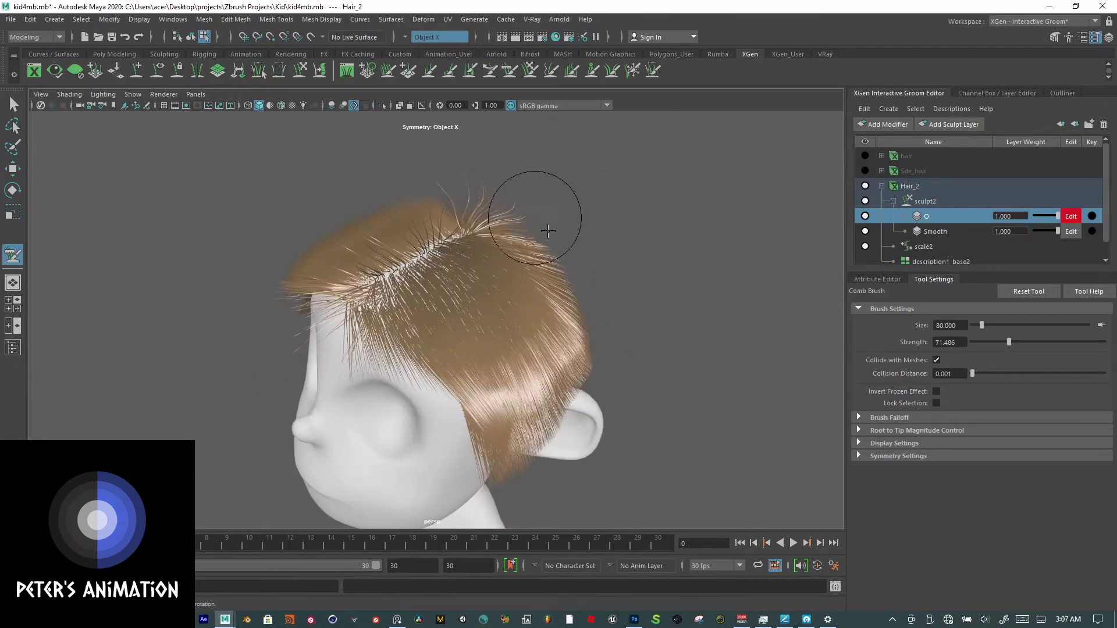
pyautogui.keyDown('alt'); pyautogui.moveTo(613, 182); pyautogui.dragTo(676, 162); pyautogui.keyUp('alt')
# Step: Add a Clump modifier to the Hair_2 description
pyautogui.click(774, 323)
pyautogui.moveTo(774, 323)
pyautogui.keyDown('alt'); pyautogui.mouseDown()
pyautogui.moveTo(732, 327)
pyautogui.moveTo(947, 341)
pyautogui.moveTo(620, 330)
pyautogui.moveTo(377, 337)
pyautogui.moveTo(890, 343)
pyautogui.moveTo(427, 319)
pyautogui.mouseUp(); pyautogui.keyUp('alt')
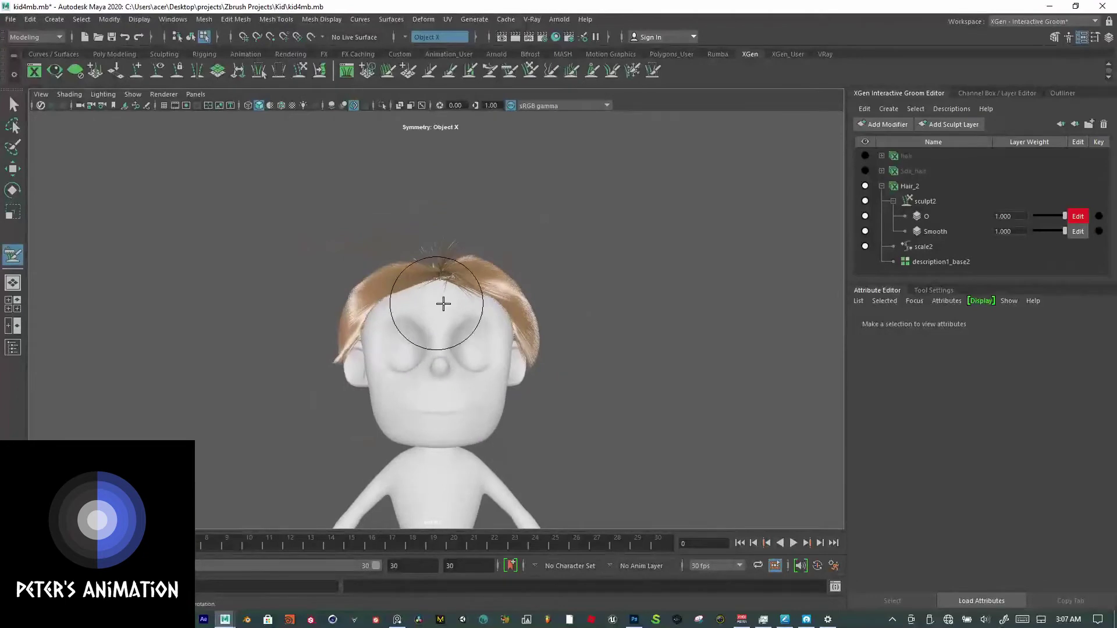
pyautogui.keyDown('alt'); pyautogui.moveTo(443, 304); pyautogui.dragTo(516, 274, button='right'); pyautogui.keyUp('alt')
pyautogui.keyDown('alt'); pyautogui.moveTo(516, 274); pyautogui.dragTo(502, 274); pyautogui.keyUp('alt')
pyautogui.click(936, 190)
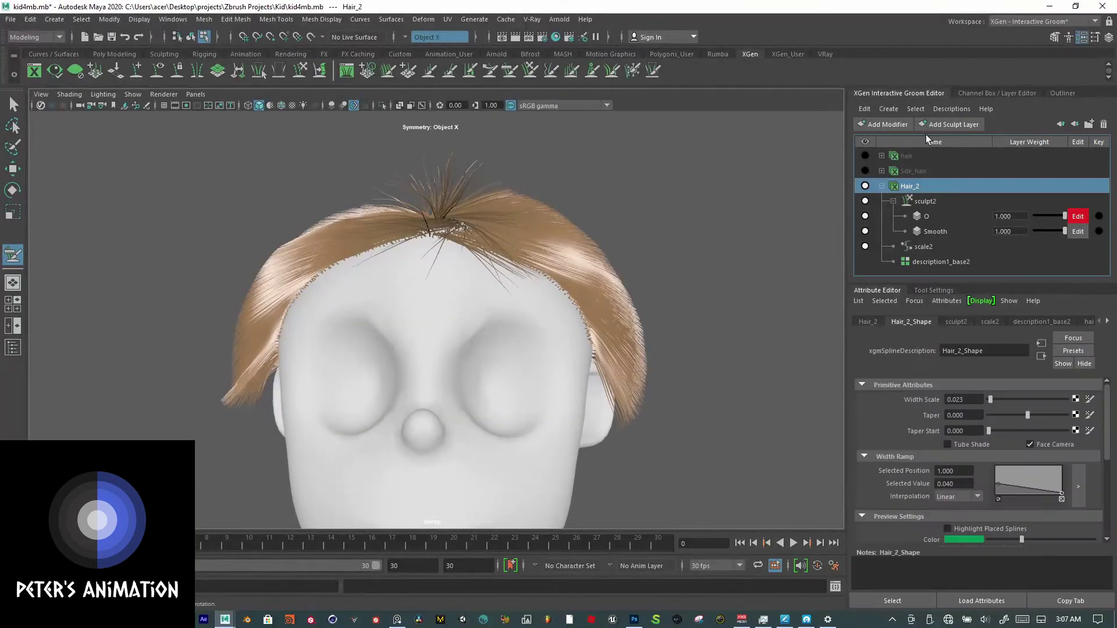
pyautogui.click(881, 126)
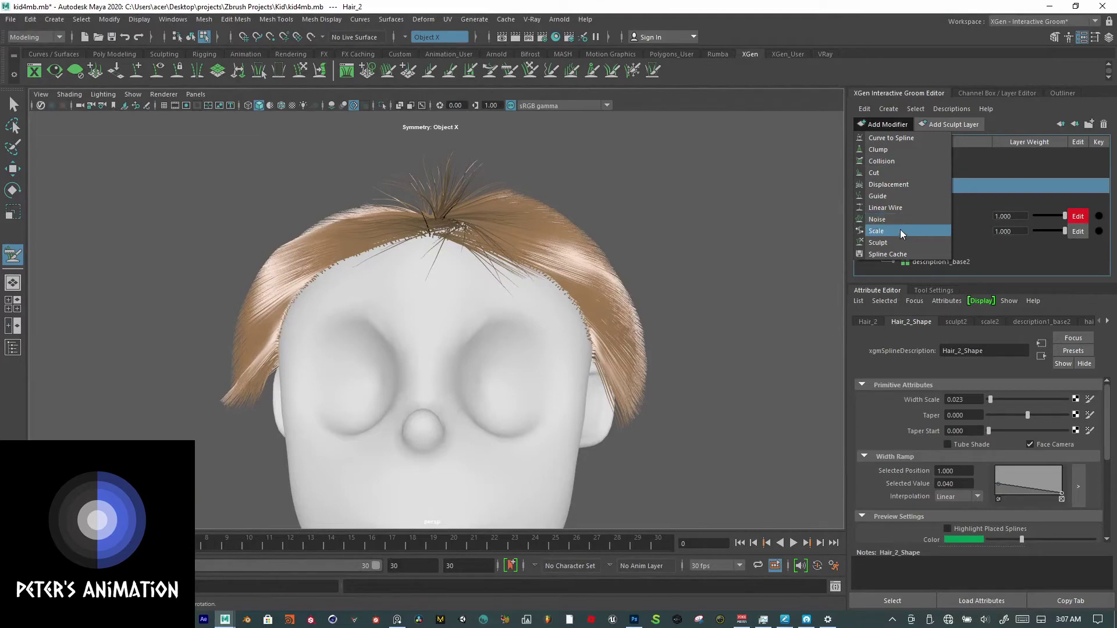
pyautogui.click(896, 151)
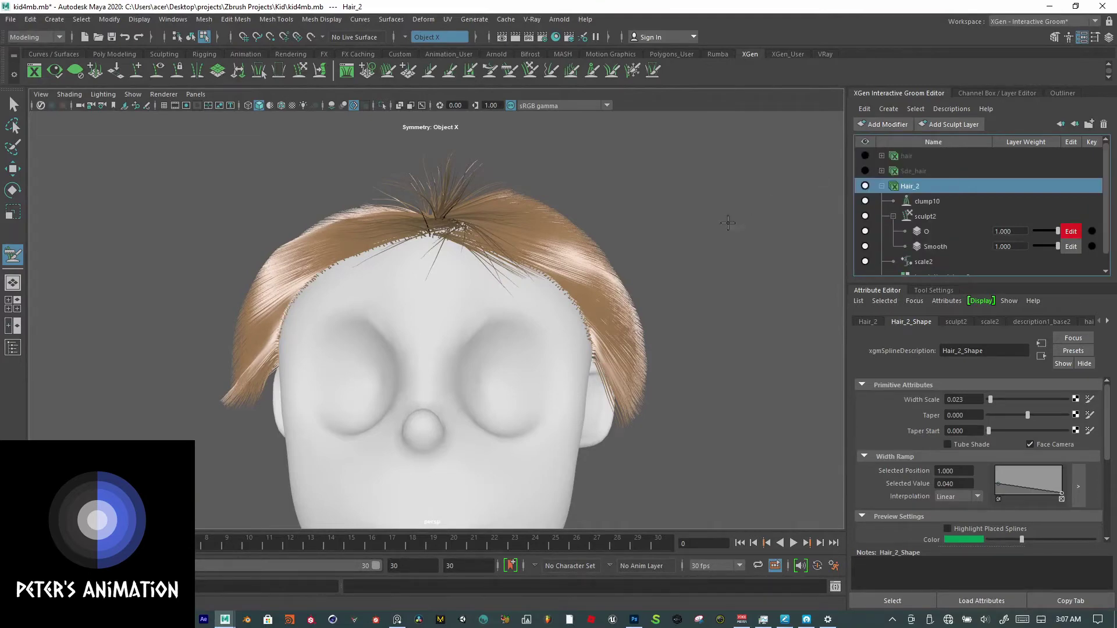
# Step: Set the clump point density of the clump10 modifier to 10
pyautogui.keyDown('alt'); pyautogui.moveTo(710, 257); pyautogui.dragTo(626, 294); pyautogui.keyUp('alt')
pyautogui.scroll(3, 701, 306)
pyautogui.scroll(-3, 705, 301)
pyautogui.moveTo(705, 301)
pyautogui.keyDown('alt'); pyautogui.mouseDown()
pyautogui.moveTo(512, 299)
pyautogui.moveTo(666, 304)
pyautogui.moveTo(678, 287)
pyautogui.moveTo(587, 285)
pyautogui.moveTo(699, 282)
pyautogui.mouseUp(); pyautogui.keyUp('alt')
pyautogui.keyDown('alt'); pyautogui.moveTo(629, 246); pyautogui.dragTo(793, 324); pyautogui.keyUp('alt')
pyautogui.scroll(-4, 955, 438)
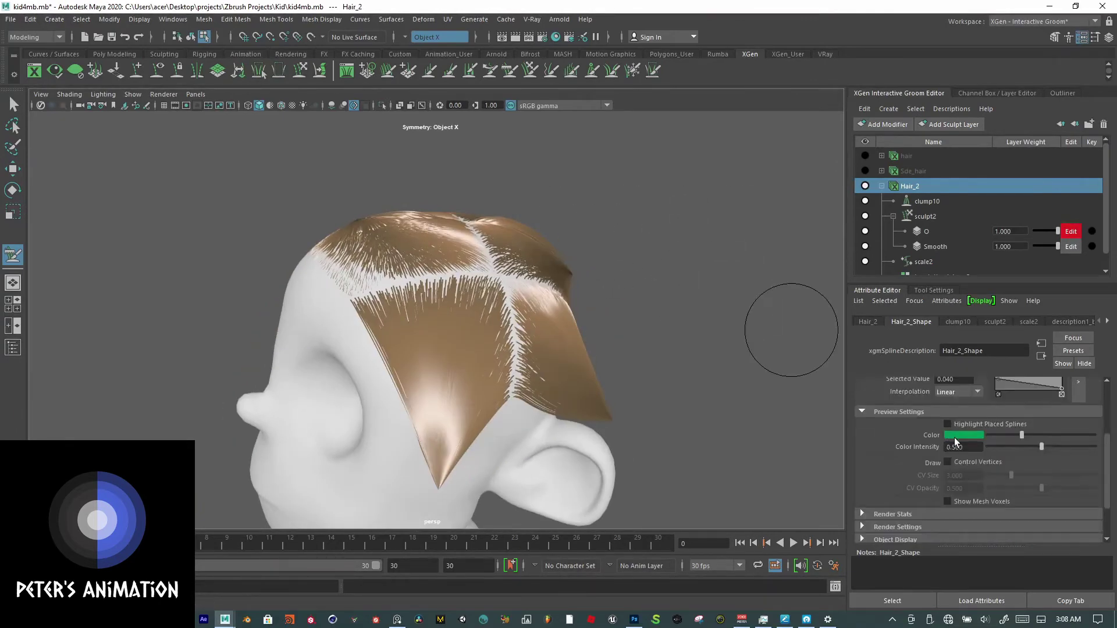
pyautogui.scroll(4, 965, 448)
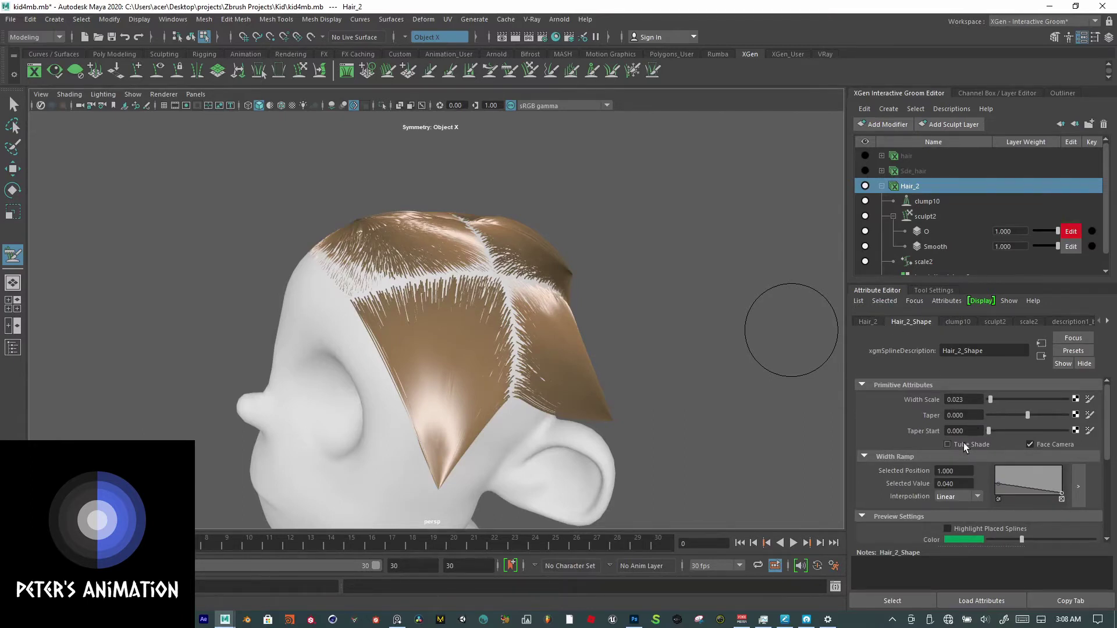
pyautogui.click(933, 201)
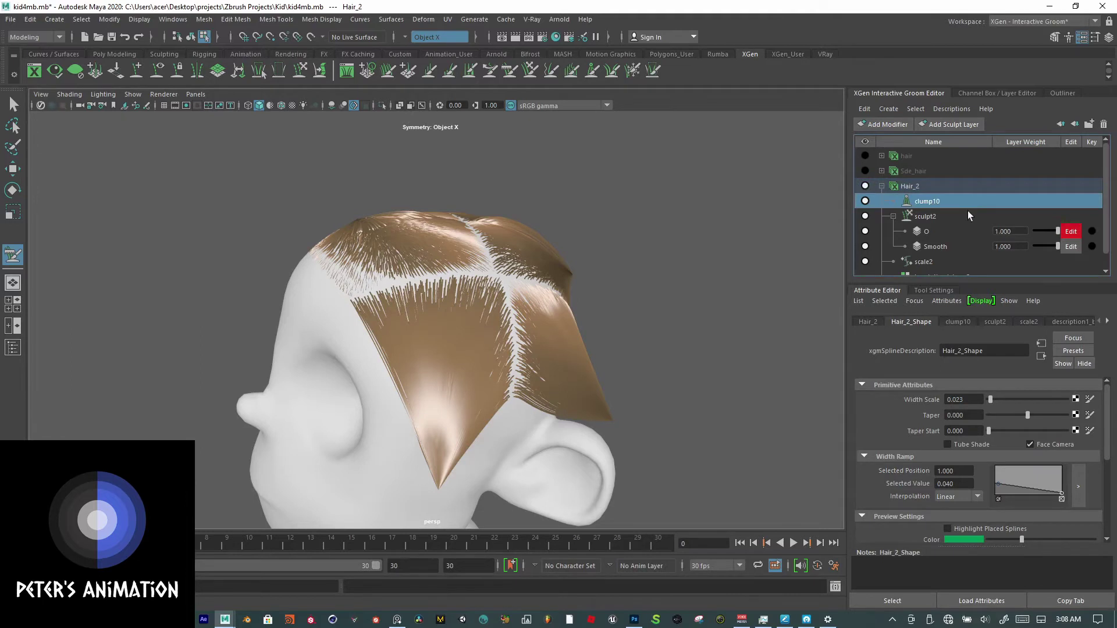
pyautogui.scroll(-5, 967, 442)
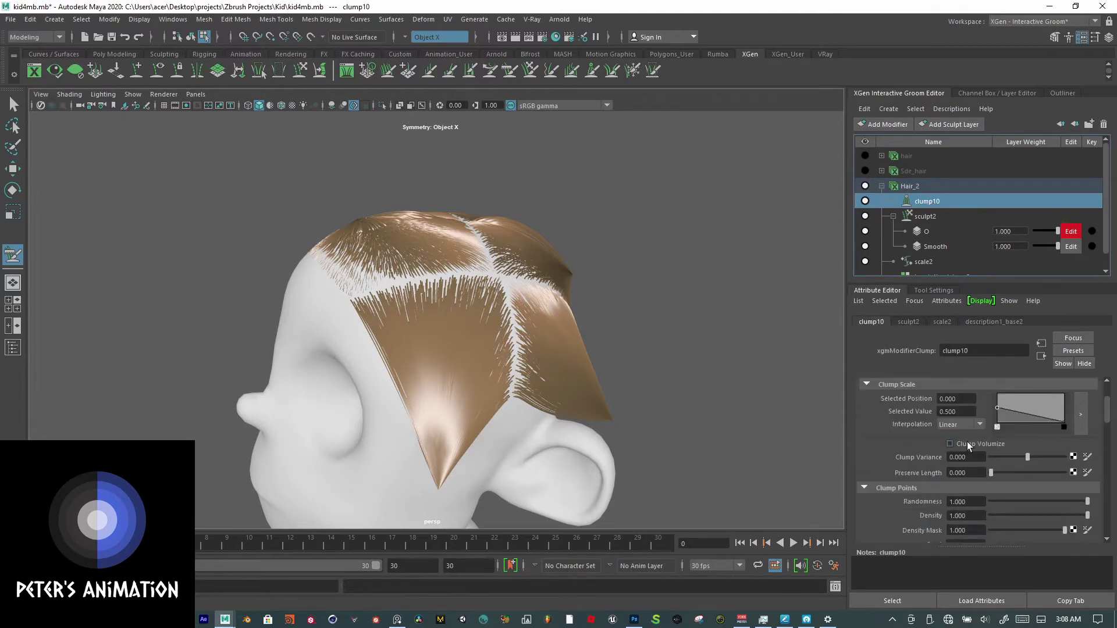
pyautogui.moveTo(977, 413); pyautogui.dragTo(916, 406)
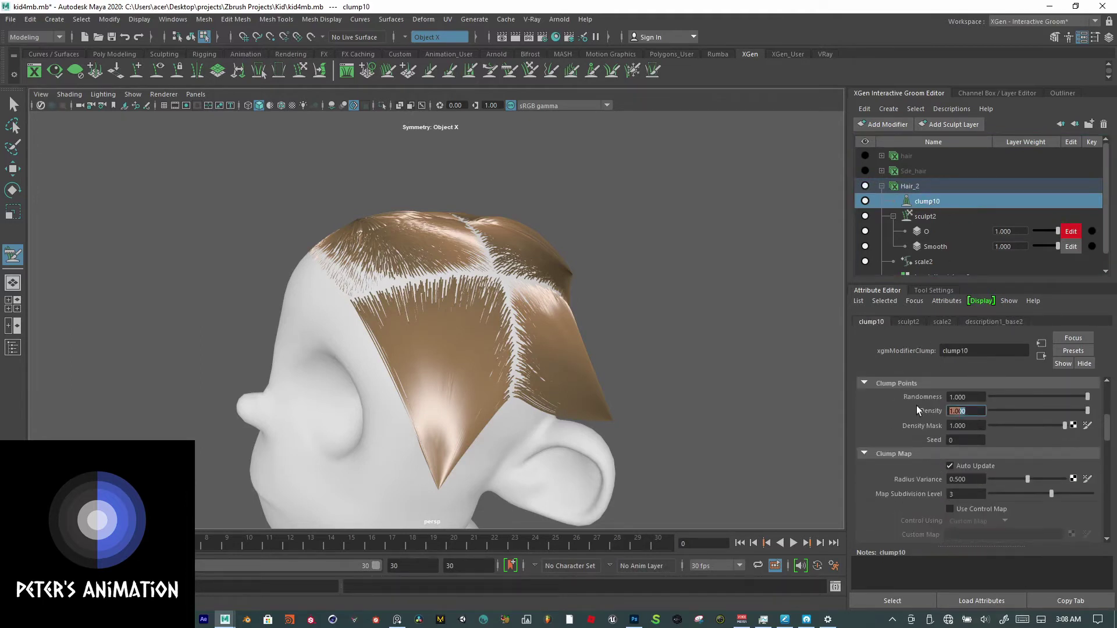
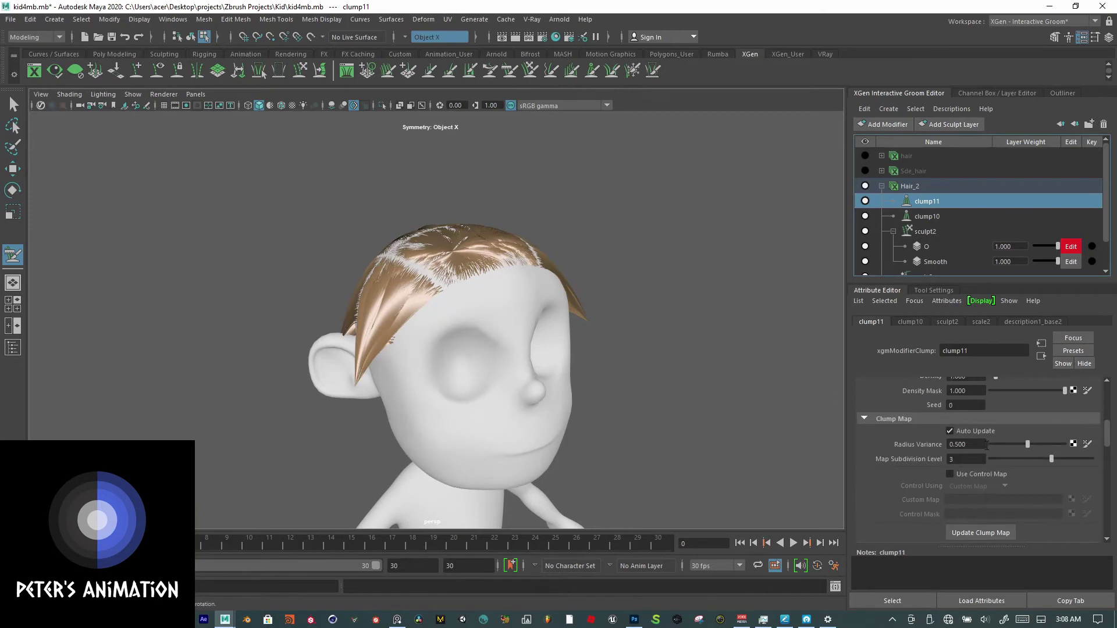
# Step: Set the clump point density of the clump11 modifier to 100
pyautogui.scroll(2, 987, 445)
pyautogui.click(966, 412)
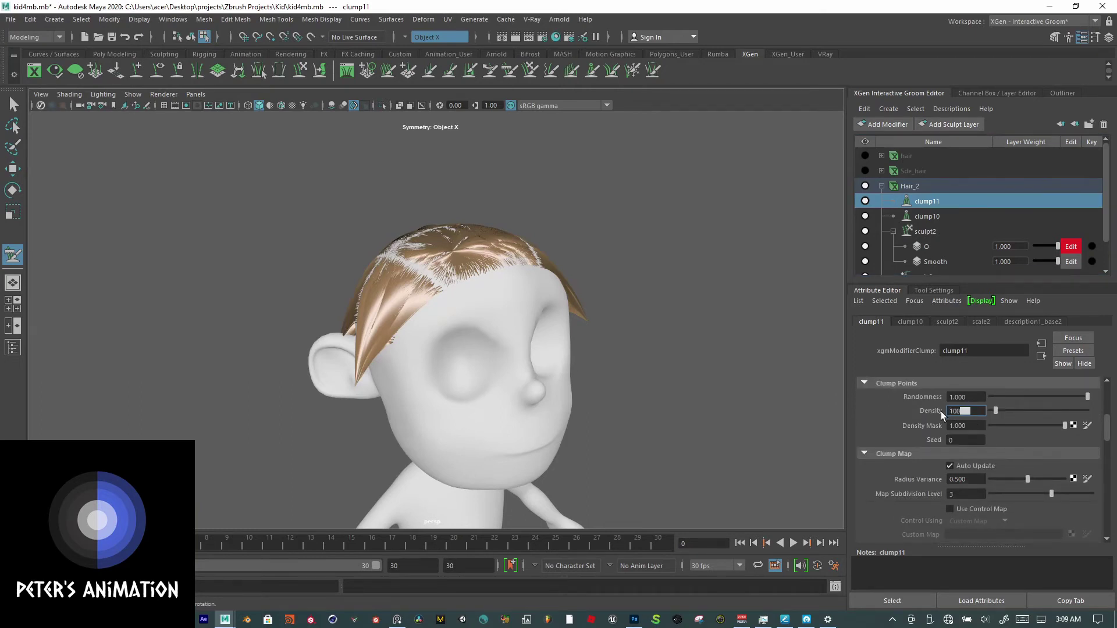
pyautogui.press('Return')
pyautogui.moveTo(771, 365)
pyautogui.keyDown('alt'); pyautogui.mouseDown()
pyautogui.moveTo(386, 368)
pyautogui.moveTo(733, 367)
pyautogui.moveTo(691, 344)
pyautogui.moveTo(590, 370)
pyautogui.moveTo(678, 369)
pyautogui.moveTo(704, 338)
pyautogui.mouseUp(); pyautogui.keyUp('alt')
# Step: Enlarge the Comb brush on sculpt layer O and comb the hair above the forehead upward
pyautogui.click(908, 246)
pyautogui.keyDown('alt'); pyautogui.moveTo(745, 296); pyautogui.dragTo(768, 291); pyautogui.keyUp('alt')
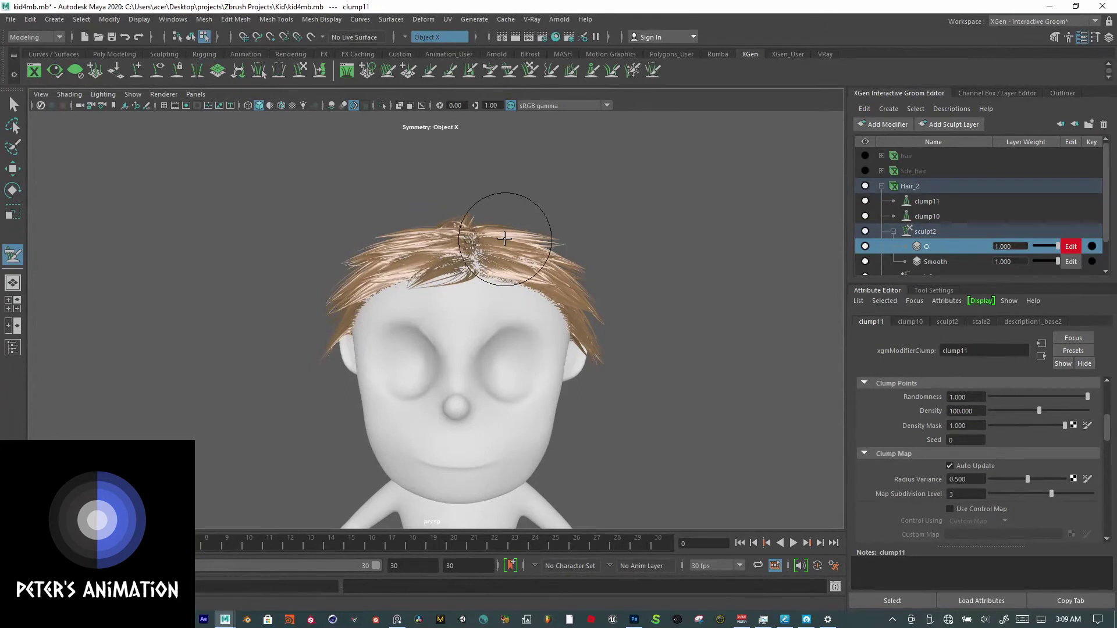
pyautogui.press('b')
pyautogui.moveTo(505, 239); pyautogui.dragTo(601, 245)
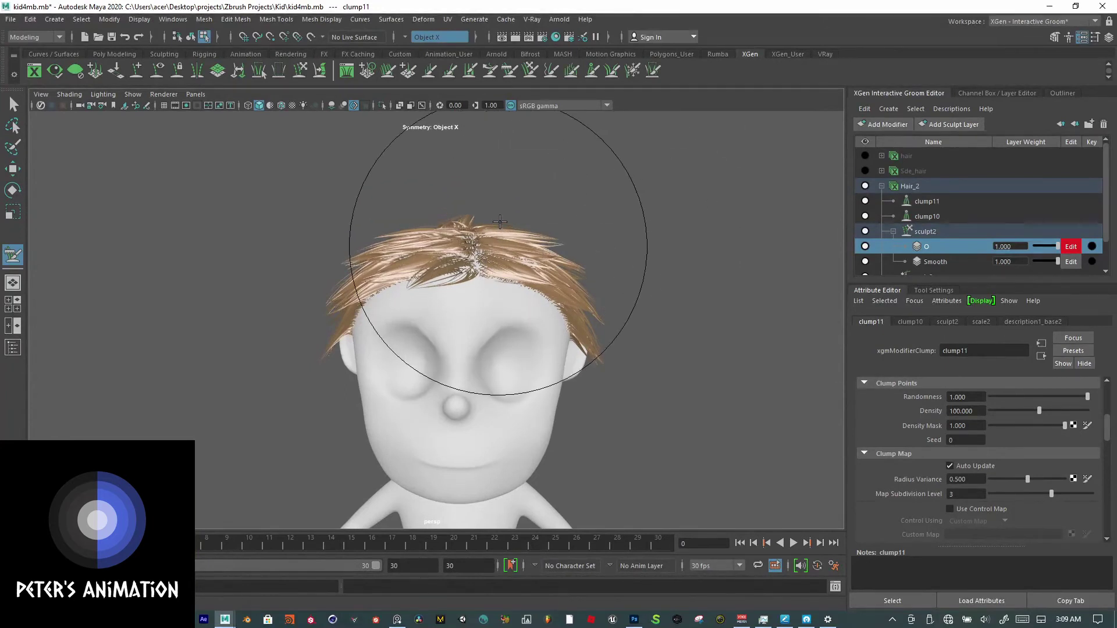
pyautogui.moveTo(498, 246); pyautogui.dragTo(491, 213)
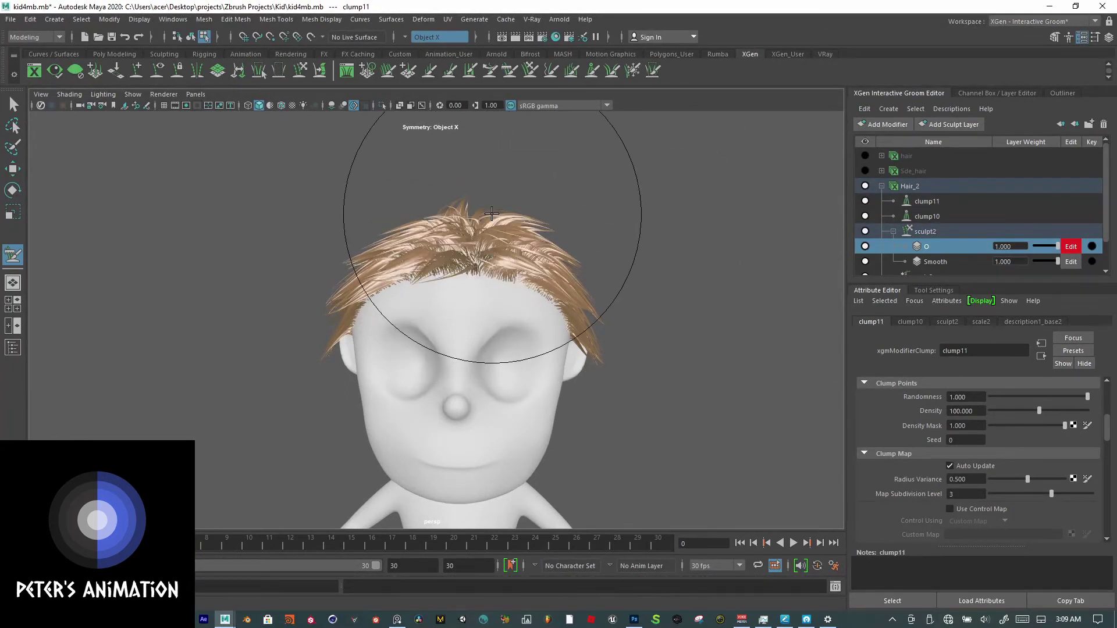
# Step: Lift the clumped hair on both sides at the back of the head with the enlarged Comb brush
pyautogui.keyDown('alt'); pyautogui.moveTo(616, 252); pyautogui.dragTo(960, 236); pyautogui.keyUp('alt')
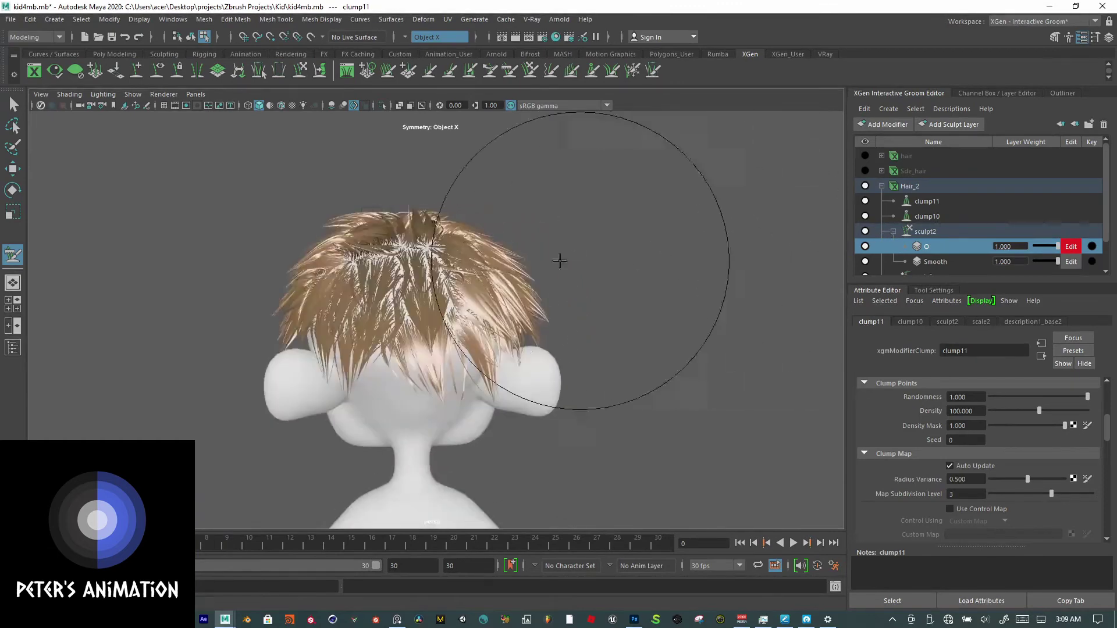
pyautogui.moveTo(505, 255); pyautogui.dragTo(508, 251)
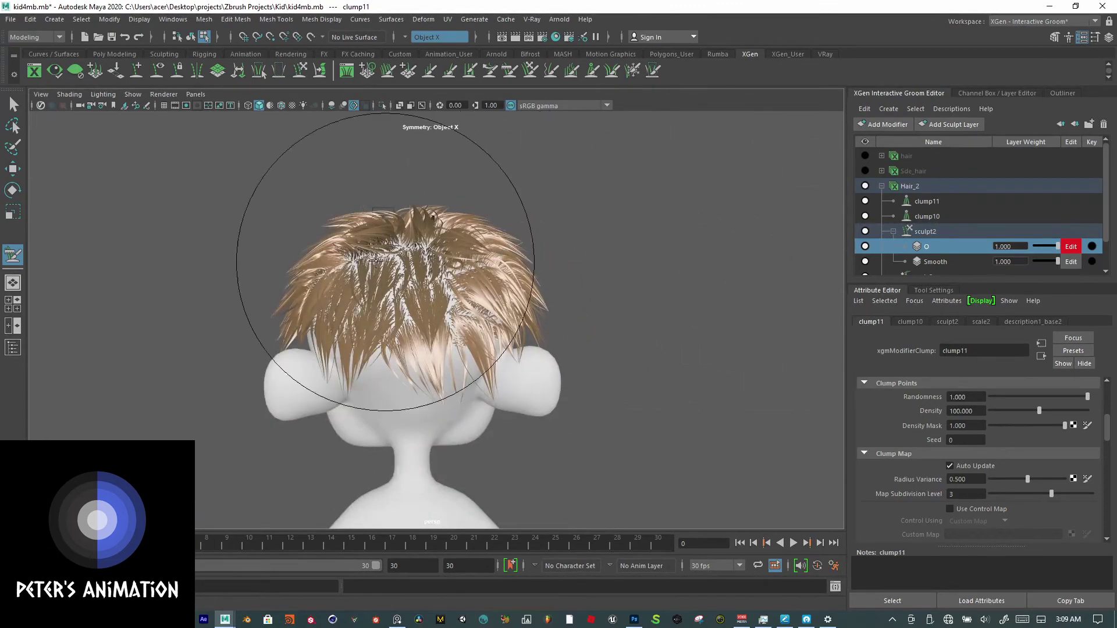
pyautogui.moveTo(353, 260)
pyautogui.mouseDown()
pyautogui.moveTo(342, 238)
pyautogui.moveTo(314, 224)
pyautogui.moveTo(443, 221)
pyautogui.mouseUp()
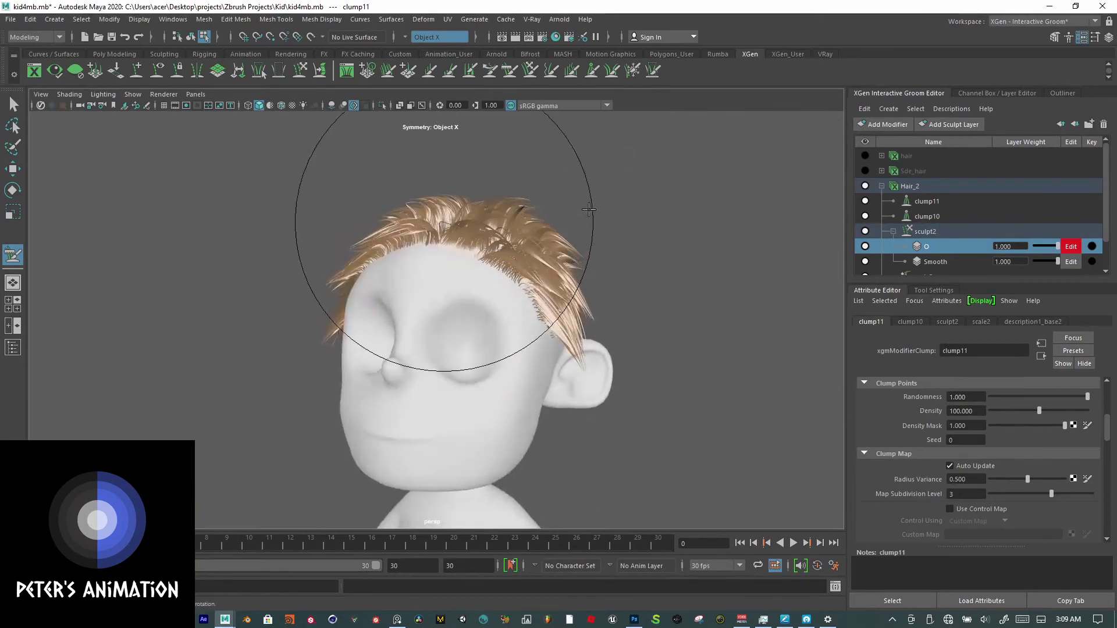
# Step: Reduce sculpt layer O's layer weight to 0.335 for a spikier hairstyle
pyautogui.moveTo(589, 209)
pyautogui.keyDown('alt'); pyautogui.mouseDown()
pyautogui.moveTo(678, 209)
pyautogui.moveTo(775, 242)
pyautogui.moveTo(616, 235)
pyautogui.moveTo(719, 229)
pyautogui.mouseUp(); pyautogui.keyUp('alt')
pyautogui.moveTo(1051, 246); pyautogui.dragTo(1038, 248)
pyautogui.keyDown('alt'); pyautogui.moveTo(753, 278); pyautogui.dragTo(780, 284); pyautogui.keyUp('alt')
pyautogui.moveTo(1039, 249); pyautogui.dragTo(1042, 246)
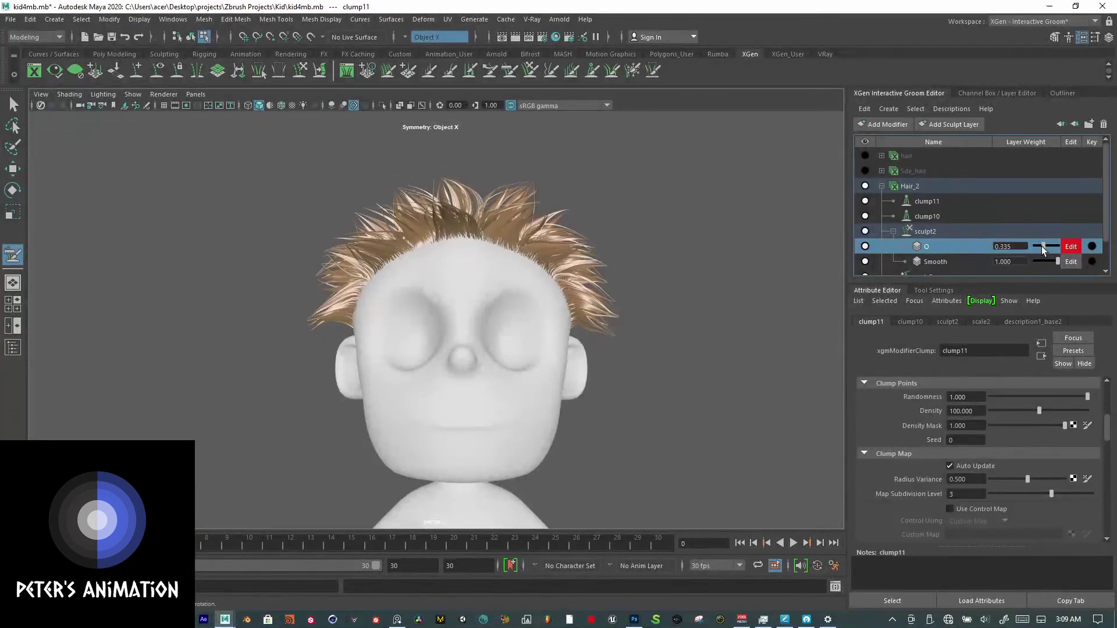
# Step: Try a tip value of 0.380 on clump10's Clump Scale ramp, and return it to 0
pyautogui.click(938, 200)
pyautogui.click(938, 216)
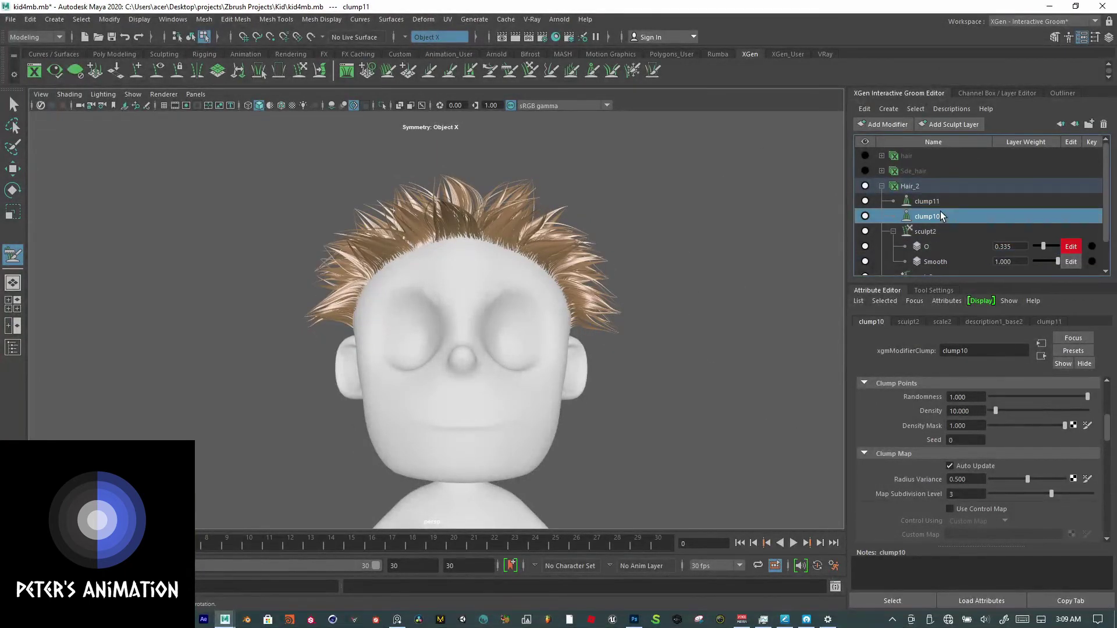
pyautogui.scroll(5, 940, 439)
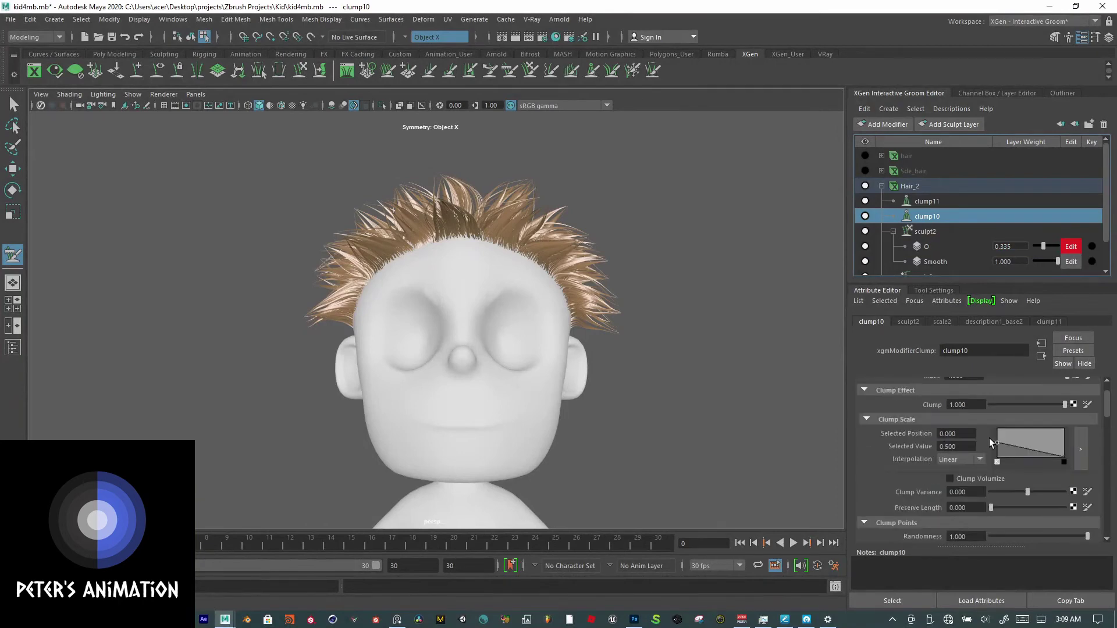
pyautogui.scroll(1, 957, 471)
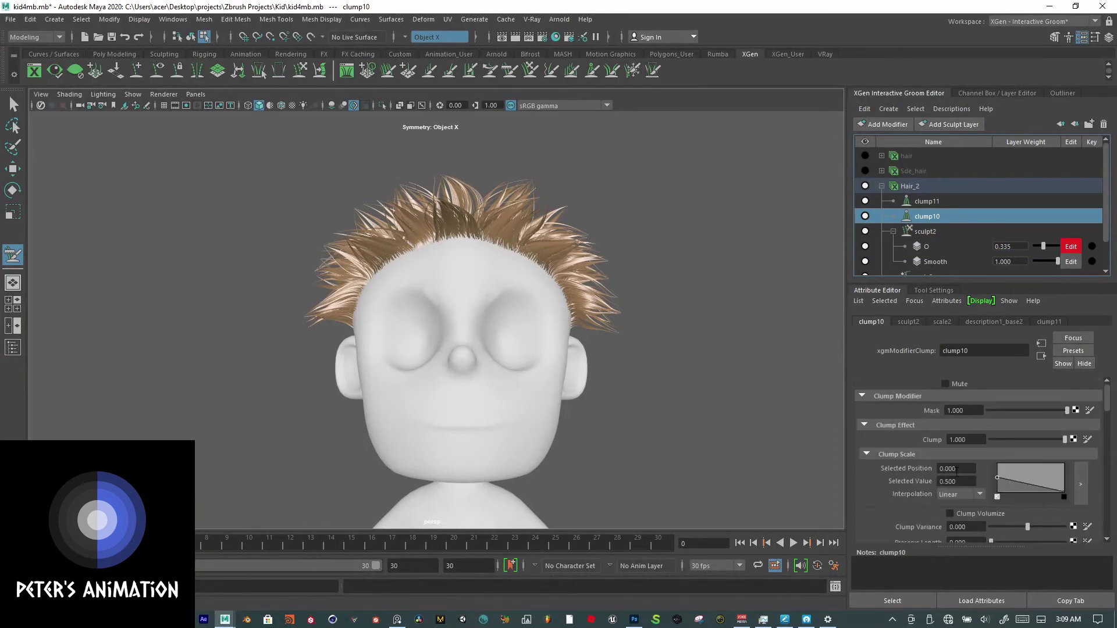
pyautogui.scroll(-6, 1059, 452)
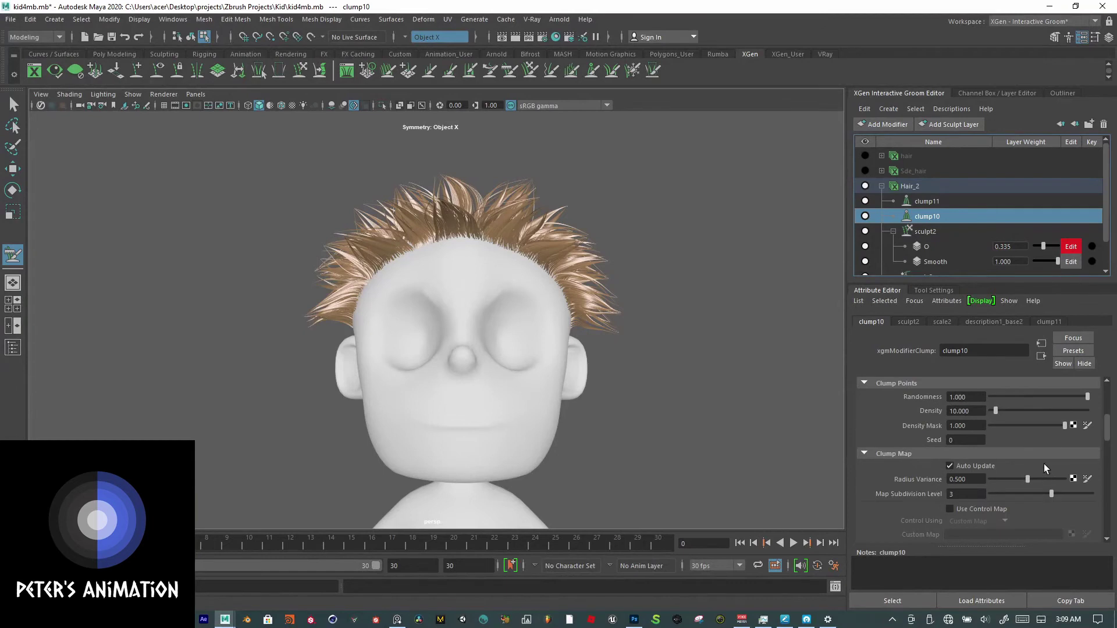
pyautogui.scroll(2, 1039, 450)
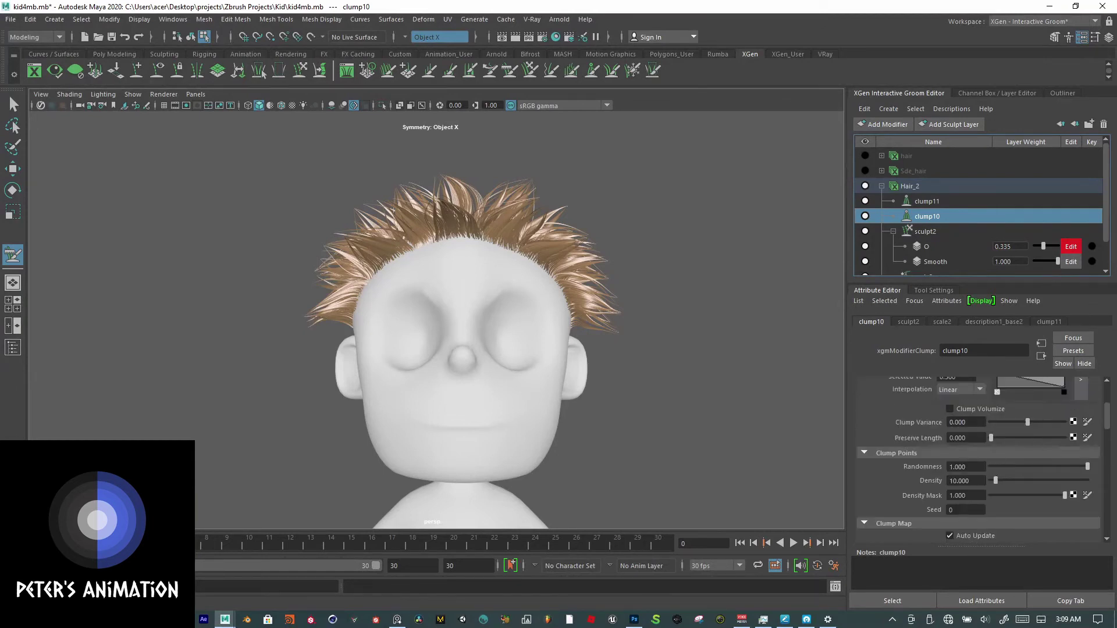
pyautogui.scroll(2, 1060, 403)
pyautogui.click(1066, 458)
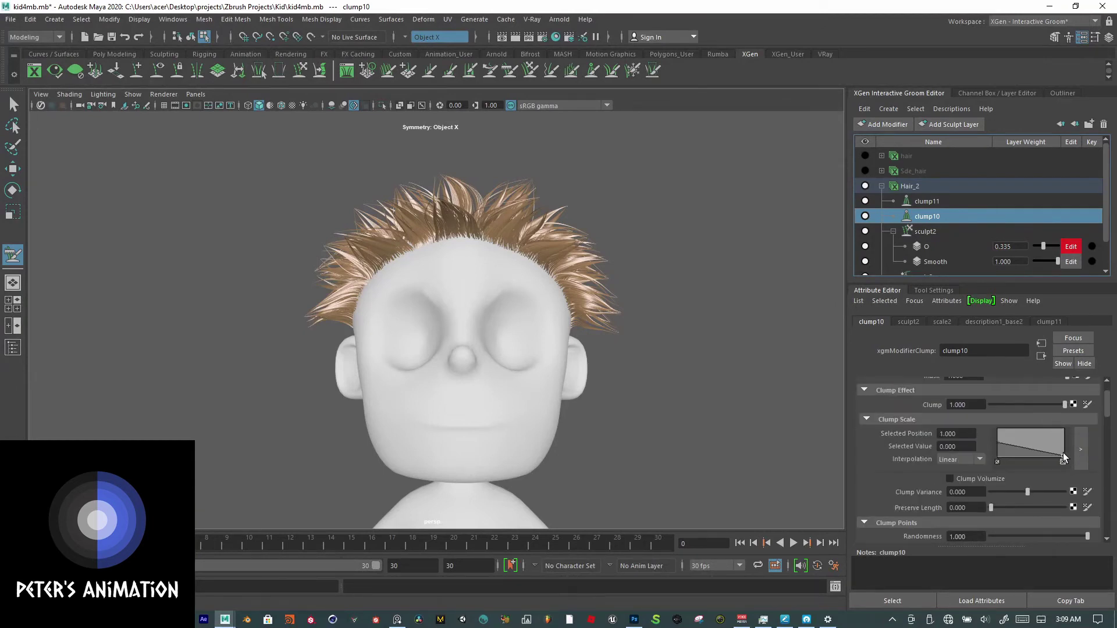
pyautogui.moveTo(1063, 452); pyautogui.dragTo(1067, 445)
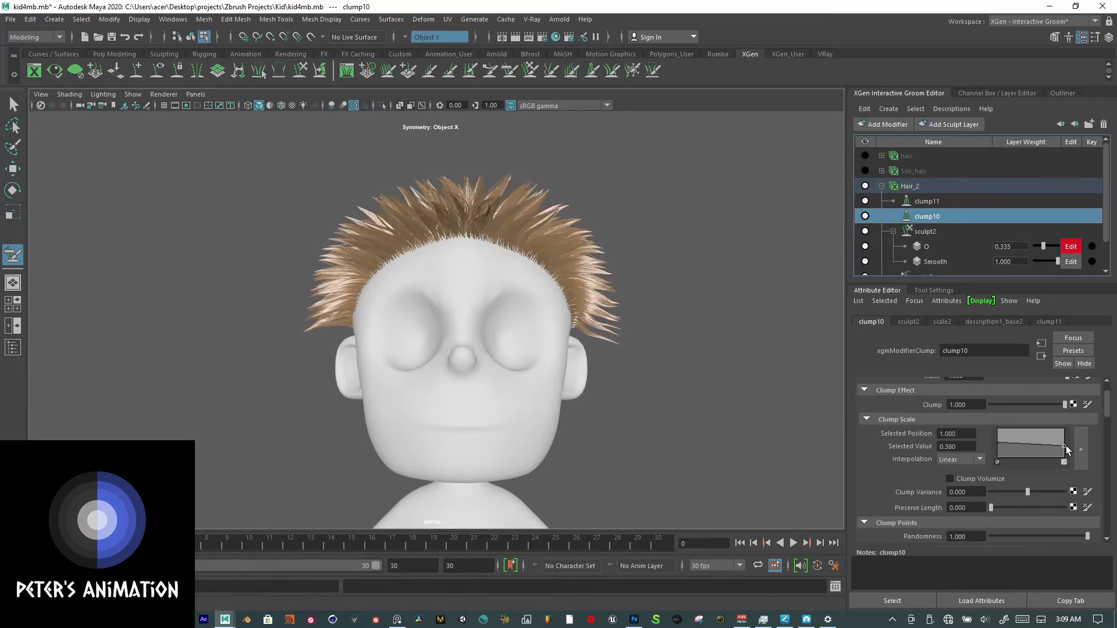
pyautogui.moveTo(1065, 448); pyautogui.dragTo(1071, 462)
pyautogui.keyDown('alt'); pyautogui.moveTo(732, 412); pyautogui.dragTo(718, 414); pyautogui.keyUp('alt')
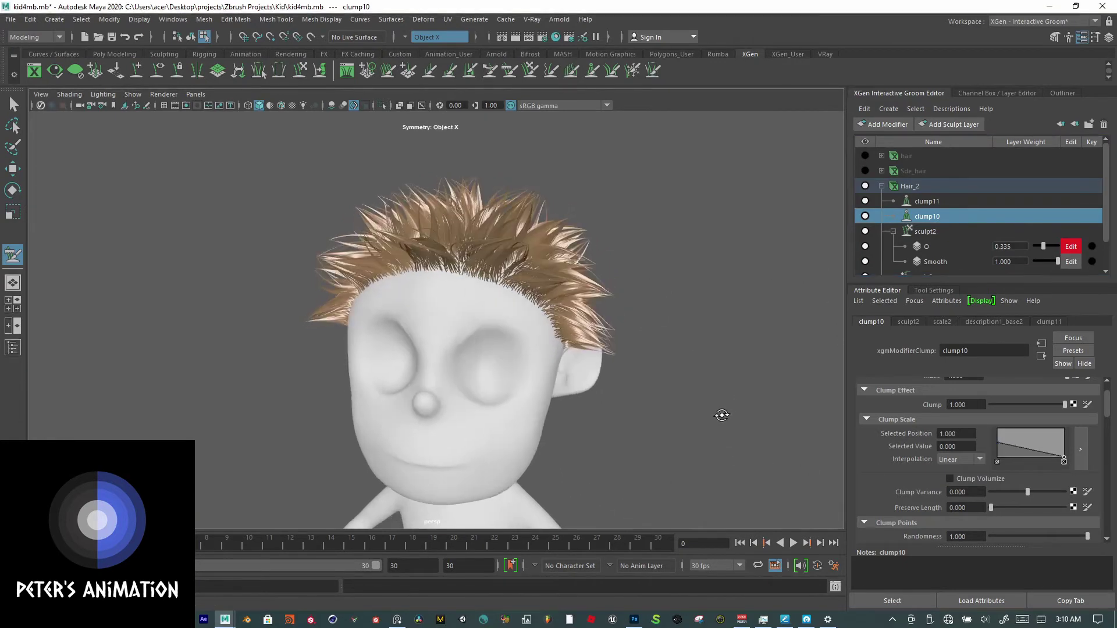
# Step: Add a Noise modifier above clump11 in the Hair_2 description
pyautogui.click(942, 201)
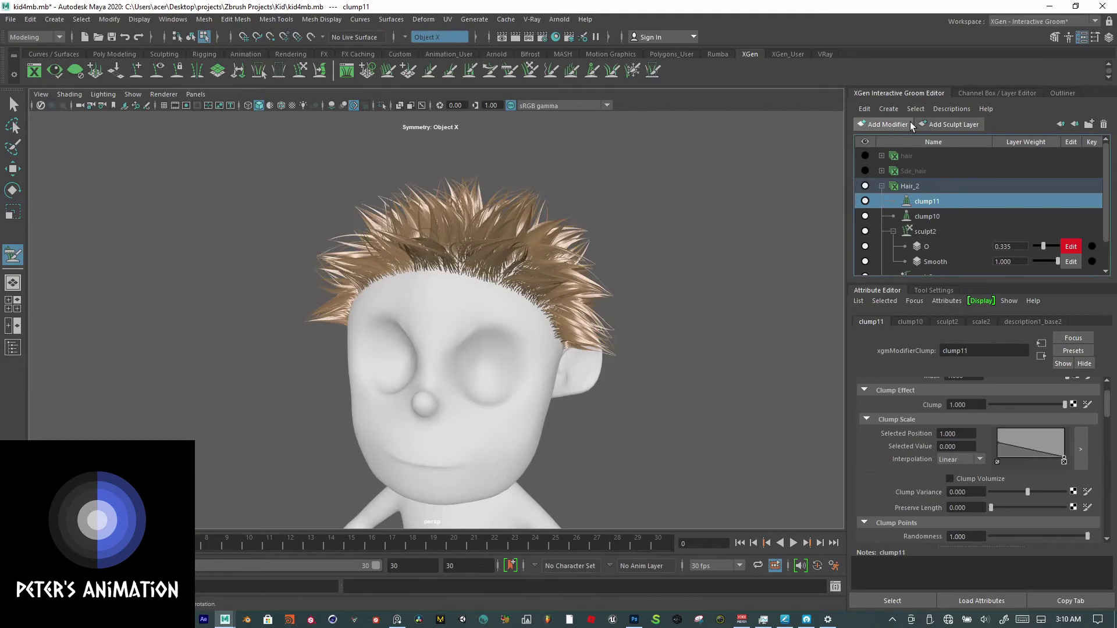
pyautogui.click(910, 122)
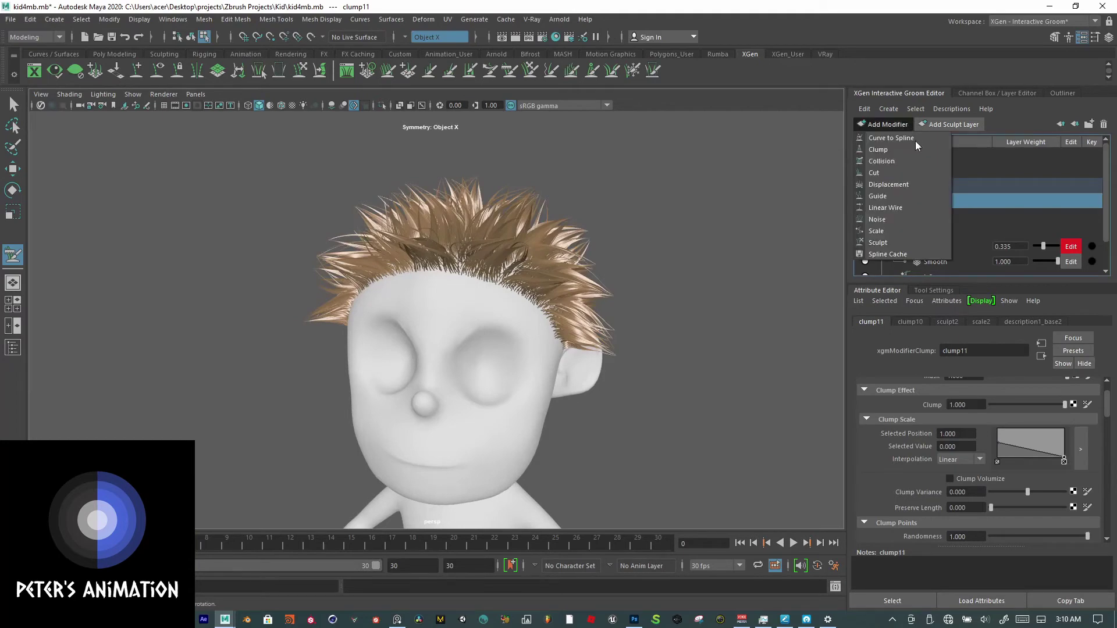
pyautogui.click(895, 220)
pyautogui.keyDown('alt'); pyautogui.moveTo(706, 268); pyautogui.dragTo(815, 344); pyautogui.keyUp('alt')
pyautogui.scroll(5, 746, 281)
pyautogui.scroll(-5, 675, 297)
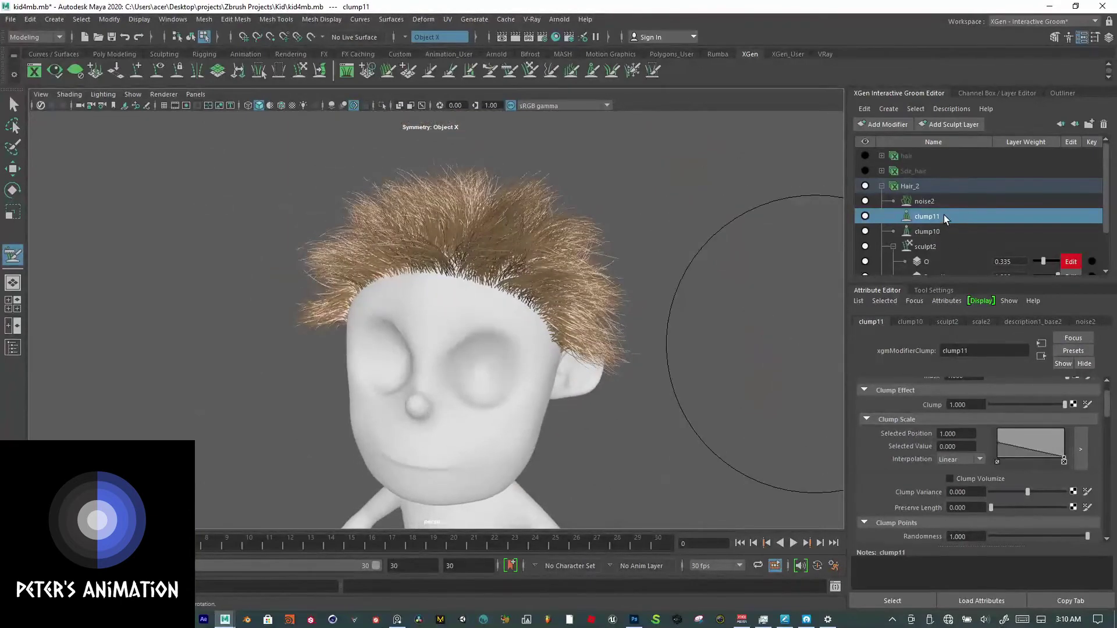
# Step: Set the magnitude of the noise2 modifier to 2.180
pyautogui.click(934, 201)
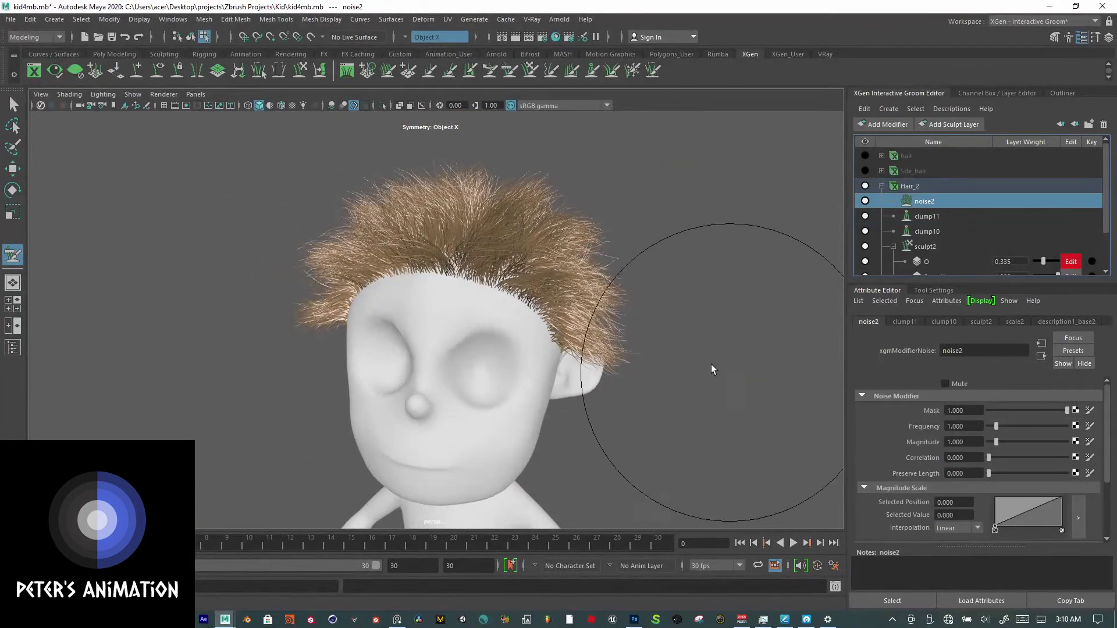
pyautogui.keyDown('alt'); pyautogui.moveTo(691, 360); pyautogui.dragTo(686, 348); pyautogui.keyUp('alt')
pyautogui.click(993, 443)
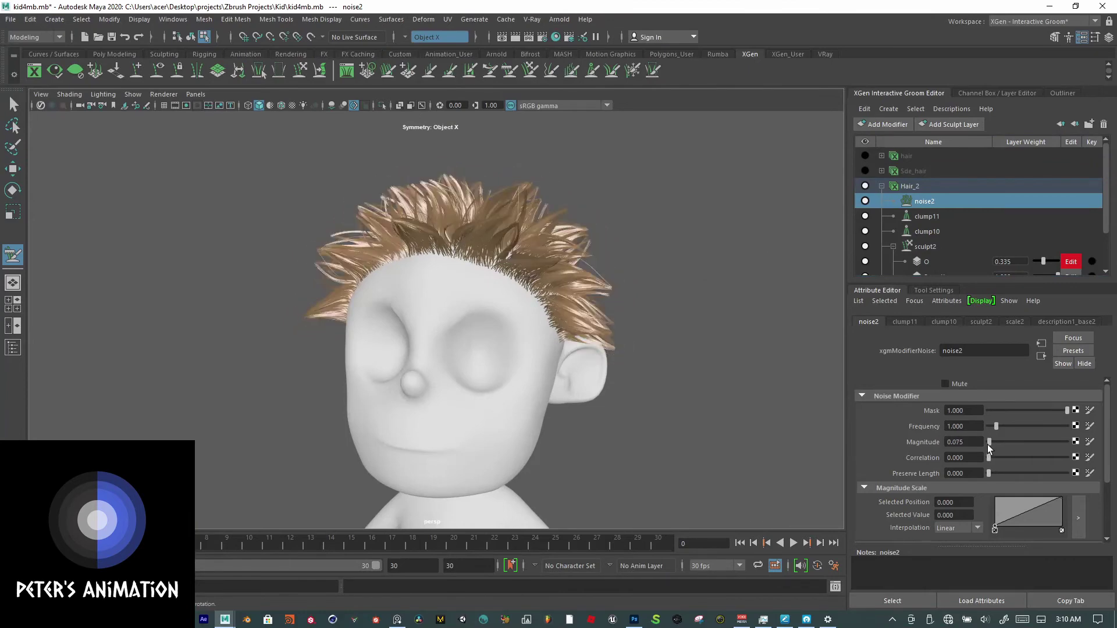
pyautogui.moveTo(994, 443)
pyautogui.mouseDown()
pyautogui.moveTo(1022, 443)
pyautogui.moveTo(1004, 445)
pyautogui.mouseUp()
pyautogui.moveTo(751, 426)
pyautogui.keyDown('alt'); pyautogui.mouseDown()
pyautogui.moveTo(925, 428)
pyautogui.moveTo(745, 424)
pyautogui.moveTo(754, 423)
pyautogui.mouseUp(); pyautogui.keyUp('alt')
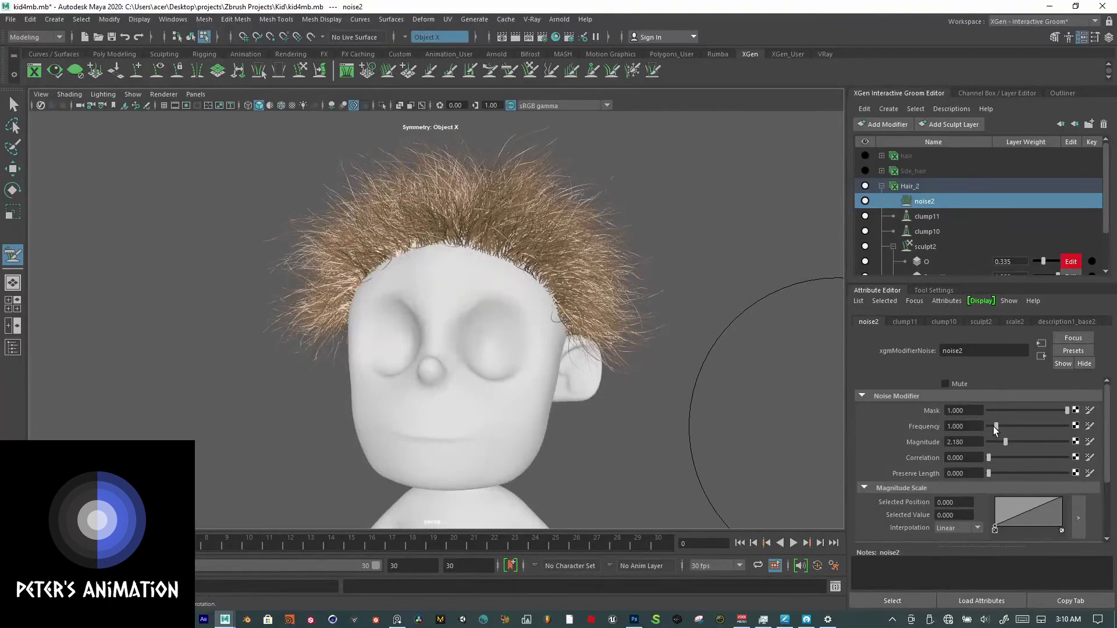
# Step: Raise the frequency of the noise2 modifier to 6.090 for curlier hair
pyautogui.moveTo(994, 427); pyautogui.dragTo(1028, 430)
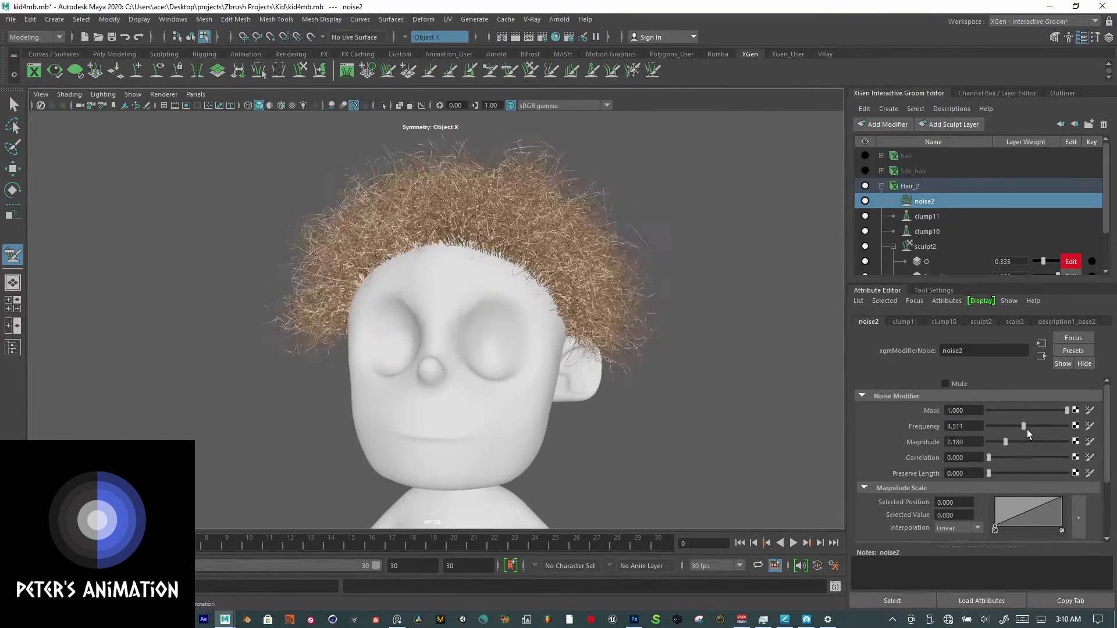
pyautogui.moveTo(757, 442)
pyautogui.keyDown('alt'); pyautogui.mouseDown()
pyautogui.moveTo(556, 444)
pyautogui.moveTo(788, 444)
pyautogui.moveTo(717, 426)
pyautogui.moveTo(561, 447)
pyautogui.moveTo(586, 431)
pyautogui.moveTo(661, 431)
pyautogui.moveTo(491, 436)
pyautogui.moveTo(755, 443)
pyautogui.mouseUp(); pyautogui.keyUp('alt')
pyautogui.scroll(-4, 717, 426)
pyautogui.scroll(8, 661, 430)
# Step: Add another Clump modifier above noise2 in the Hair_2 description
pyautogui.click(884, 125)
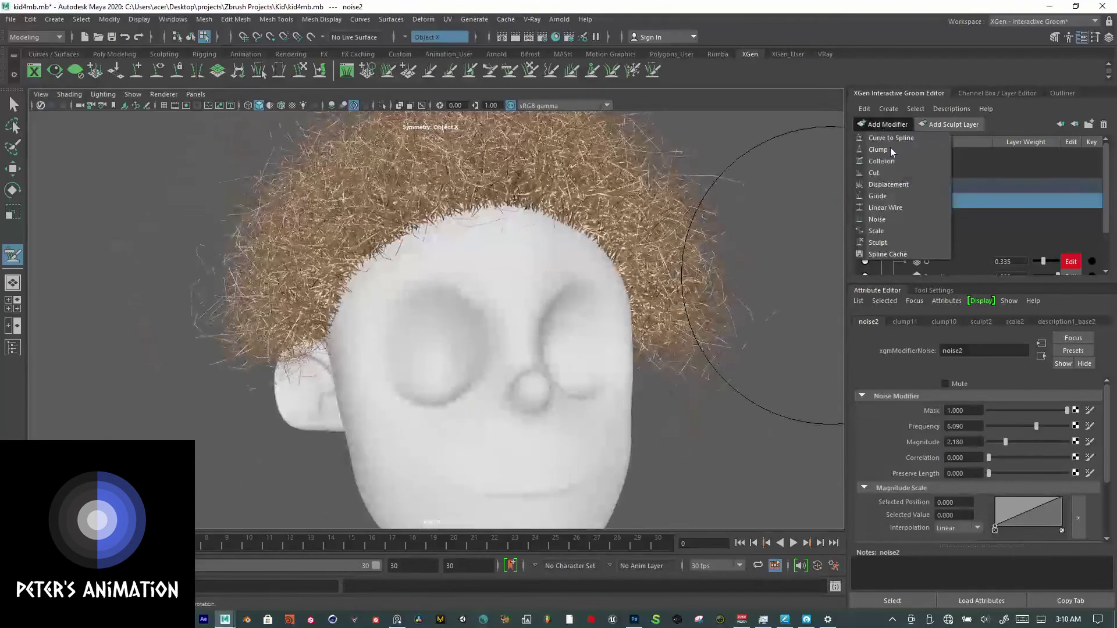
pyautogui.click(880, 150)
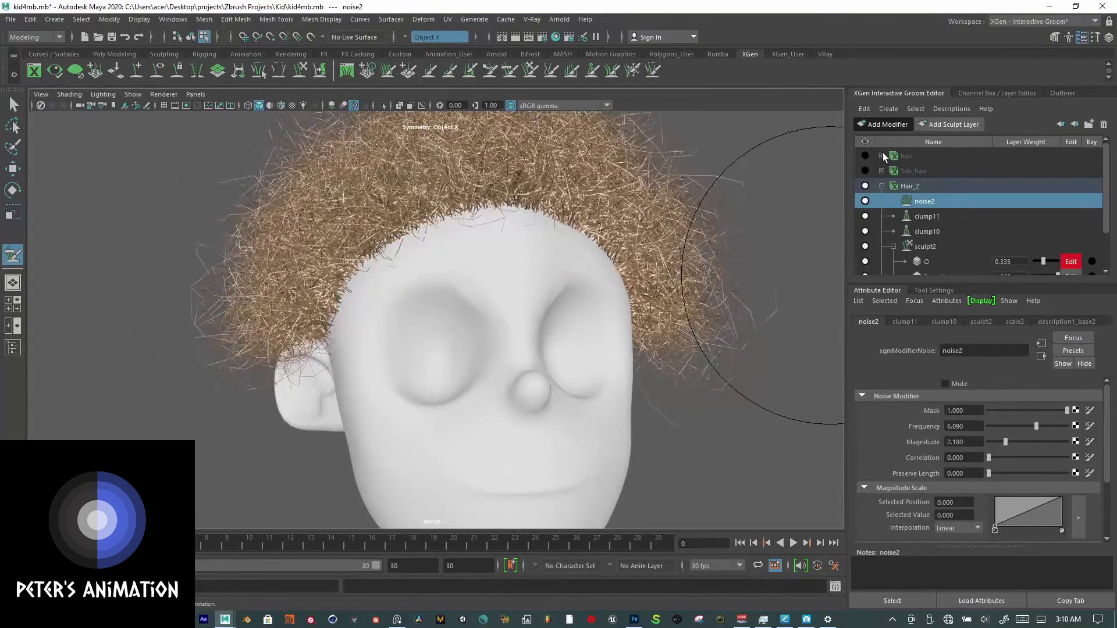
pyautogui.click(972, 207)
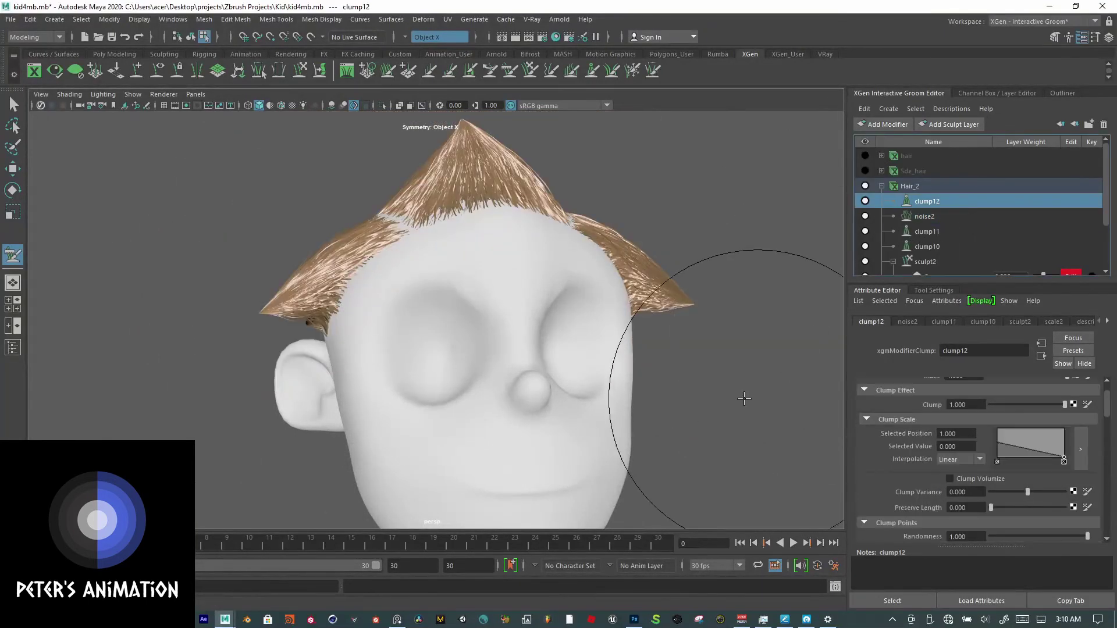
pyautogui.moveTo(743, 399)
pyautogui.keyDown('alt'); pyautogui.mouseDown()
pyautogui.moveTo(734, 448)
pyautogui.moveTo(729, 410)
pyautogui.mouseUp(); pyautogui.keyUp('alt')
pyautogui.scroll(-3, 726, 401)
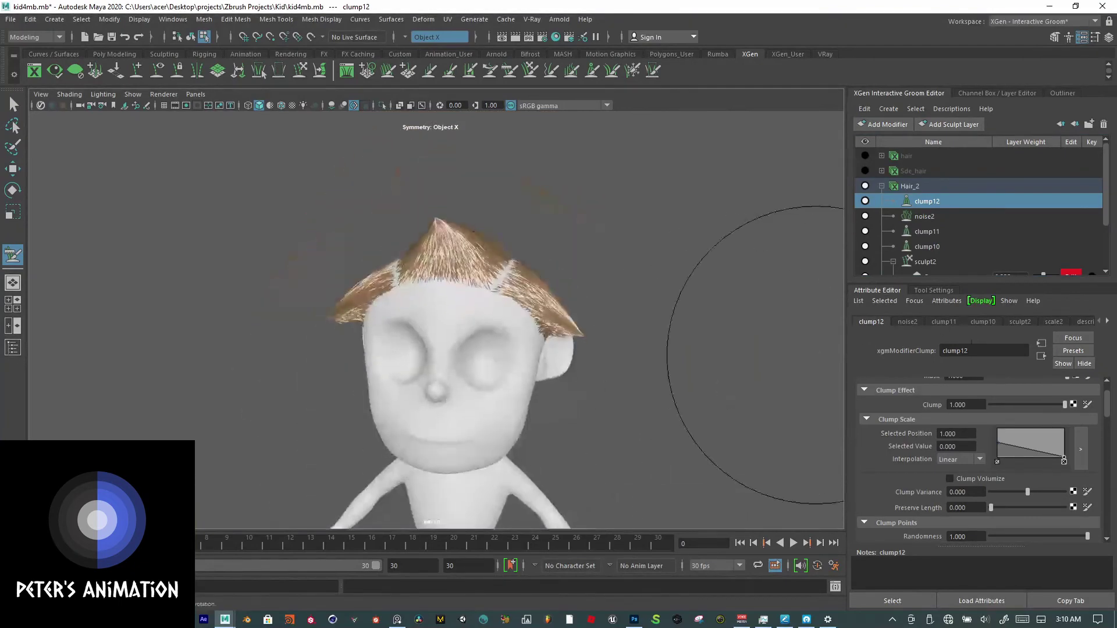
# Step: Try clump point densities of 20 and 50 on the clump12 modifier
pyautogui.scroll(-4, 978, 439)
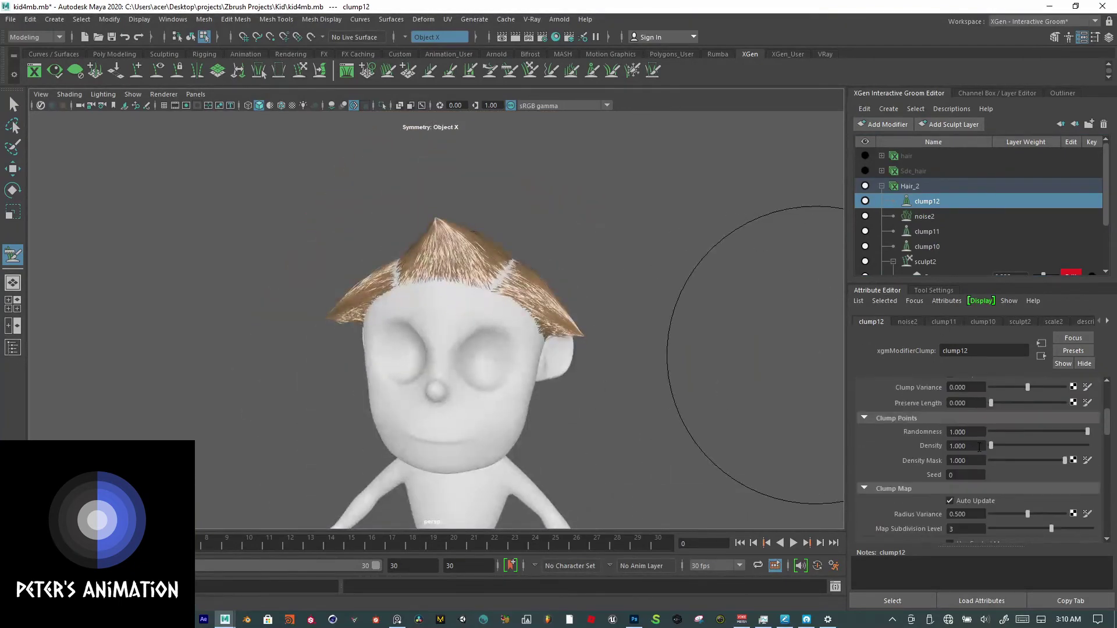
pyautogui.write('20')
pyautogui.press('Return')
pyautogui.keyDown('alt'); pyautogui.moveTo(586, 344); pyautogui.dragTo(556, 326); pyautogui.keyUp('alt')
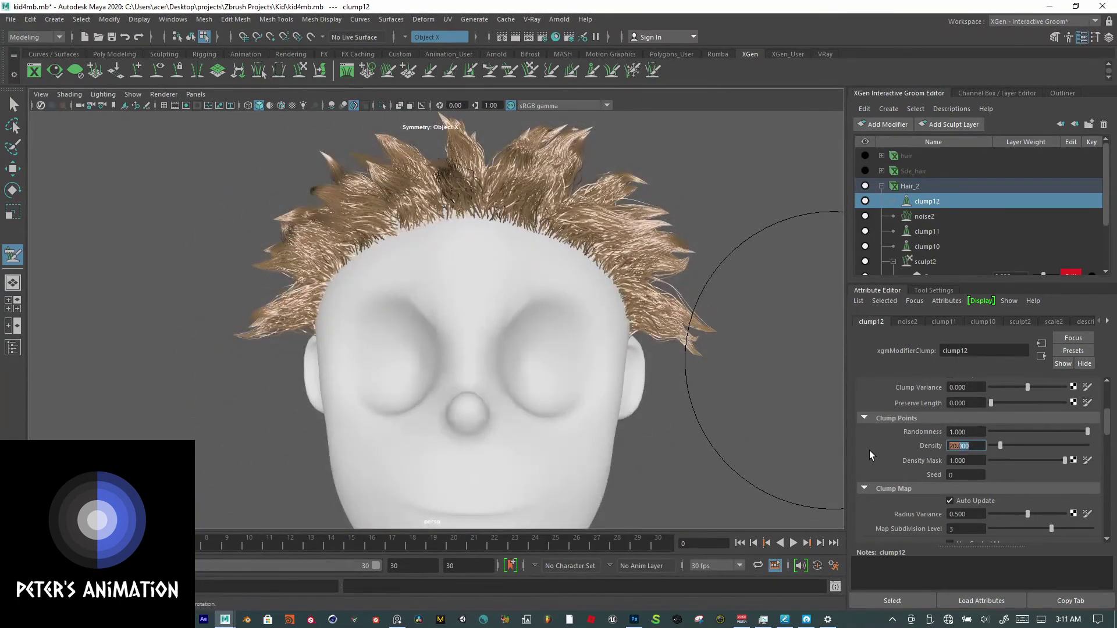
pyautogui.write('50')
pyautogui.press('Return')
pyautogui.moveTo(723, 424)
pyautogui.keyDown('alt'); pyautogui.mouseDown()
pyautogui.moveTo(653, 439)
pyautogui.moveTo(594, 429)
pyautogui.moveTo(730, 419)
pyautogui.moveTo(571, 419)
pyautogui.mouseUp(); pyautogui.keyUp('alt')
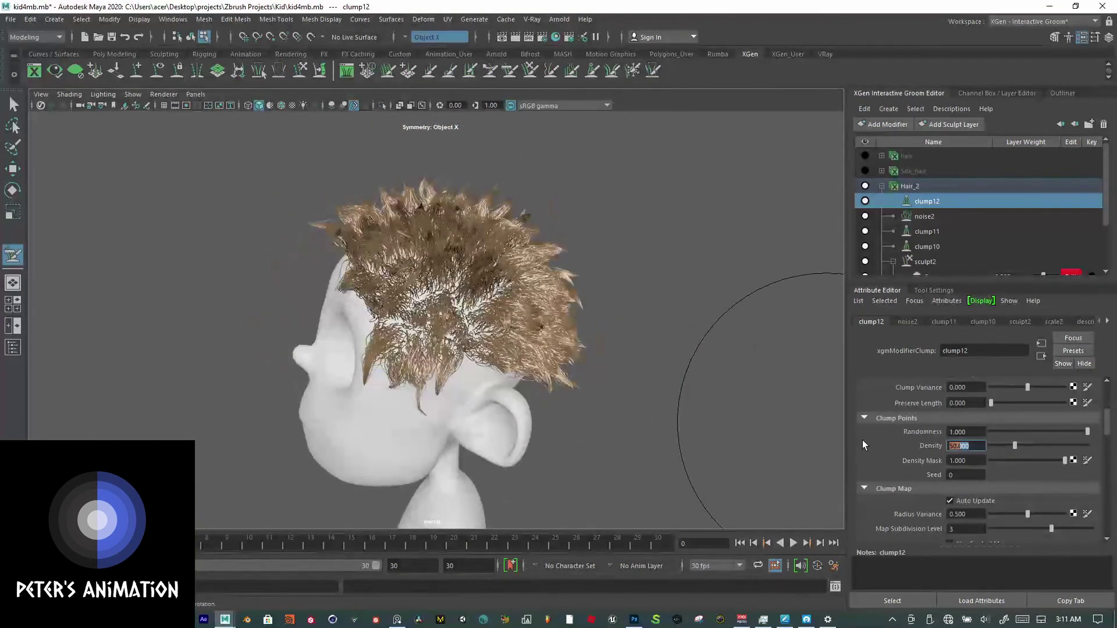
# Step: Set the clump point density of the clump12 modifier to 200
pyautogui.write('1')
pyautogui.press('BackSpace')
pyautogui.write('200')
pyautogui.press('Return')
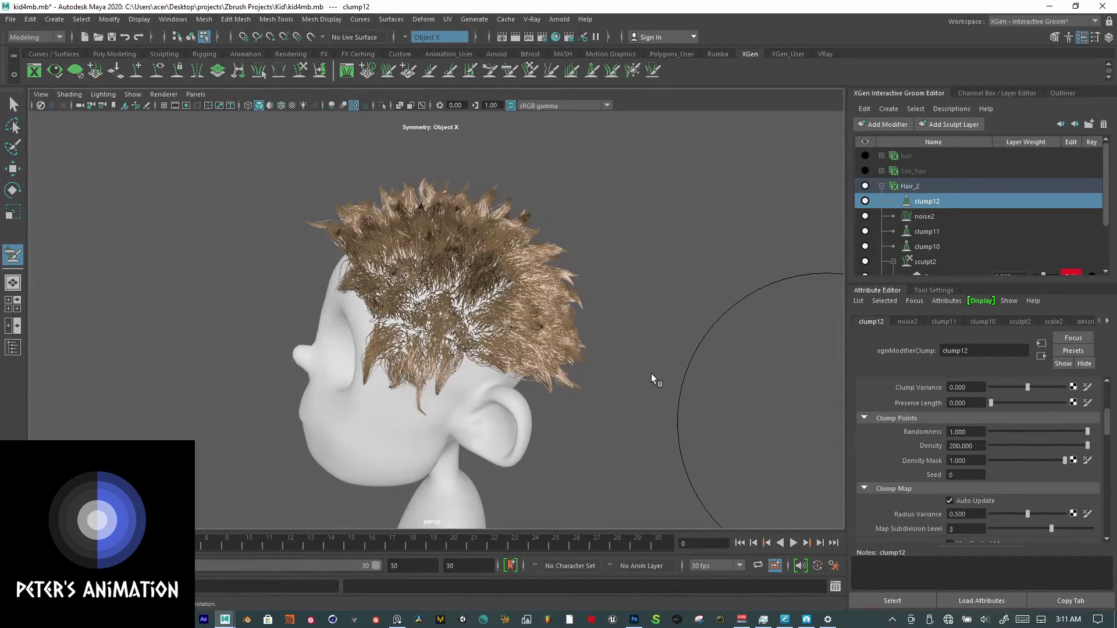
# Step: Examine the shape and clumping of the hair from the front and both sides, close up and from a distance
pyautogui.moveTo(664, 386)
pyautogui.keyDown('alt'); pyautogui.mouseDown()
pyautogui.moveTo(836, 381)
pyautogui.moveTo(699, 437)
pyautogui.moveTo(785, 373)
pyautogui.moveTo(732, 379)
pyautogui.mouseUp(); pyautogui.keyUp('alt')
pyautogui.scroll(3, 739, 376)
pyautogui.scroll(5, 706, 463)
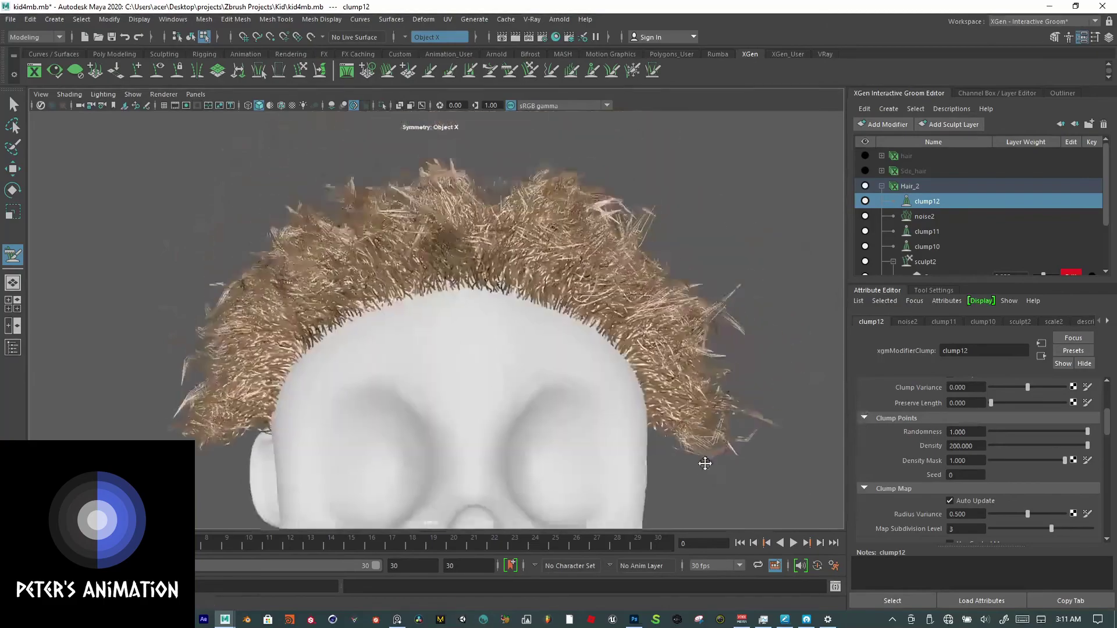
pyautogui.keyDown('alt'); pyautogui.moveTo(747, 310); pyautogui.dragTo(658, 344); pyautogui.keyUp('alt')
pyautogui.scroll(4, 626, 329)
pyautogui.scroll(-5, 570, 326)
pyautogui.scroll(-4, 657, 326)
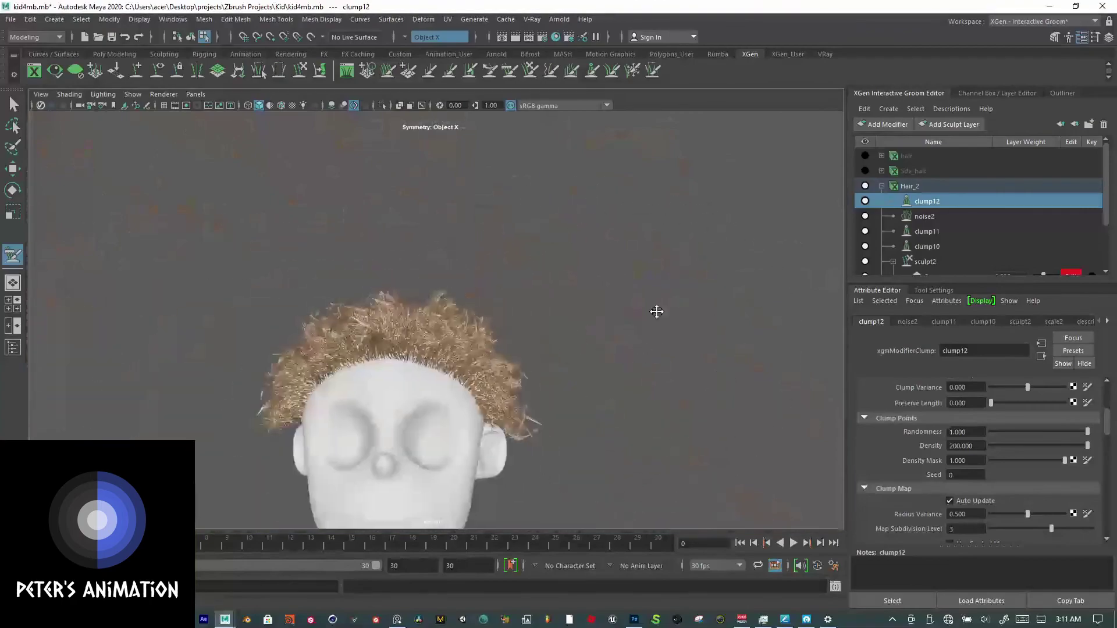
pyautogui.keyDown('alt'); pyautogui.moveTo(656, 312); pyautogui.dragTo(691, 197, button='middle'); pyautogui.keyUp('alt')
pyautogui.scroll(3, 661, 312)
pyautogui.keyDown('alt'); pyautogui.moveTo(660, 312); pyautogui.dragTo(621, 341); pyautogui.keyUp('alt')
pyautogui.scroll(-5, 671, 378)
pyautogui.moveTo(671, 382)
pyautogui.keyDown('alt'); pyautogui.mouseDown()
pyautogui.moveTo(770, 355)
pyautogui.moveTo(701, 355)
pyautogui.moveTo(790, 386)
pyautogui.mouseUp(); pyautogui.keyUp('alt')
pyautogui.scroll(5, 696, 372)
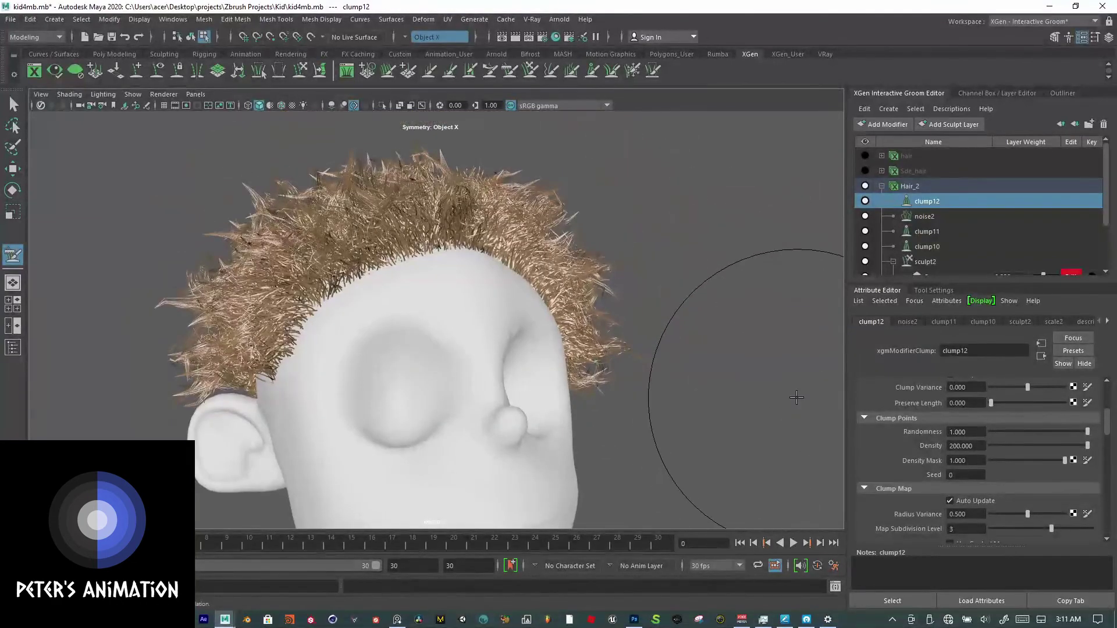
# Step: Turn the noise2 modifier off and back on to compare the hair with and without noise
pyautogui.click(866, 217)
pyautogui.moveTo(718, 259)
pyautogui.keyDown('alt'); pyautogui.mouseDown()
pyautogui.moveTo(534, 291)
pyautogui.moveTo(710, 287)
pyautogui.moveTo(688, 287)
pyautogui.moveTo(689, 299)
pyautogui.moveTo(448, 307)
pyautogui.moveTo(699, 286)
pyautogui.mouseUp(); pyautogui.keyUp('alt')
pyautogui.click(866, 217)
pyautogui.scroll(-3, 952, 244)
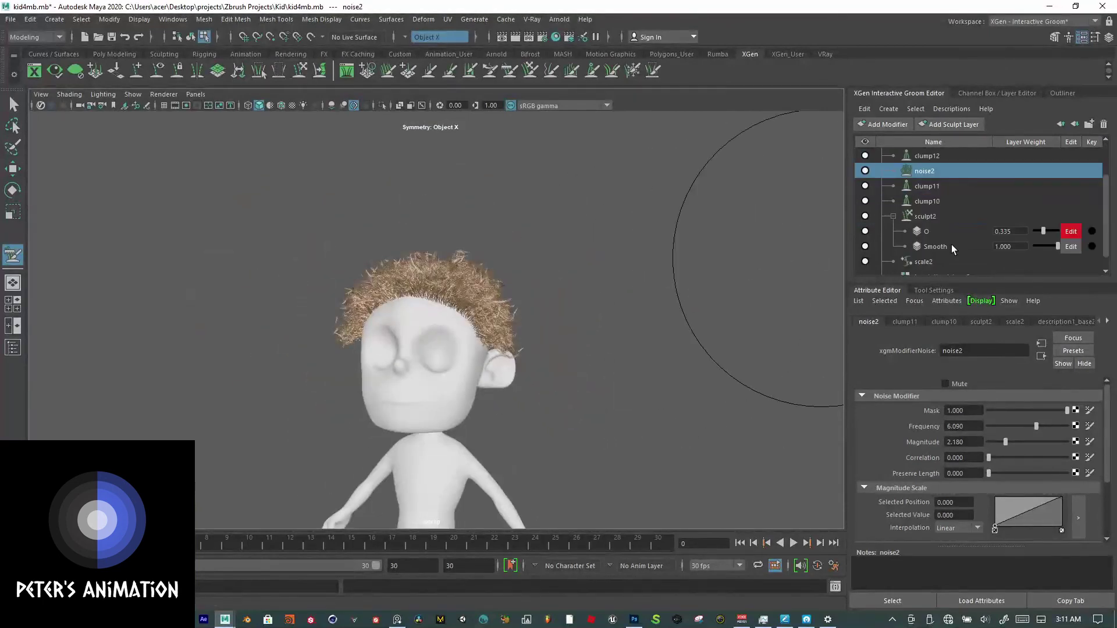
# Step: Unhide the kid's clothing, glasses and eye meshes, from Extract18 through Extract11 in the Outliner
pyautogui.keyDown('alt'); pyautogui.moveTo(631, 365); pyautogui.dragTo(683, 361); pyautogui.keyUp('alt')
pyautogui.scroll(-4, 676, 349)
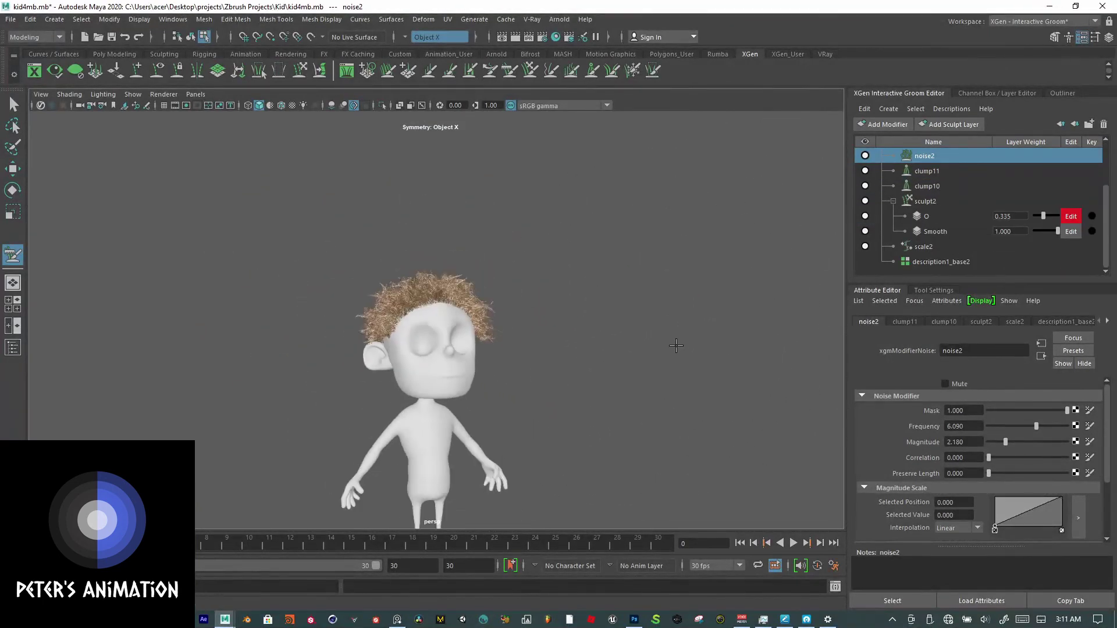
pyautogui.keyDown('alt'); pyautogui.moveTo(660, 335); pyautogui.dragTo(676, 247, button='middle'); pyautogui.keyUp('alt')
pyautogui.scroll(5, 669, 259)
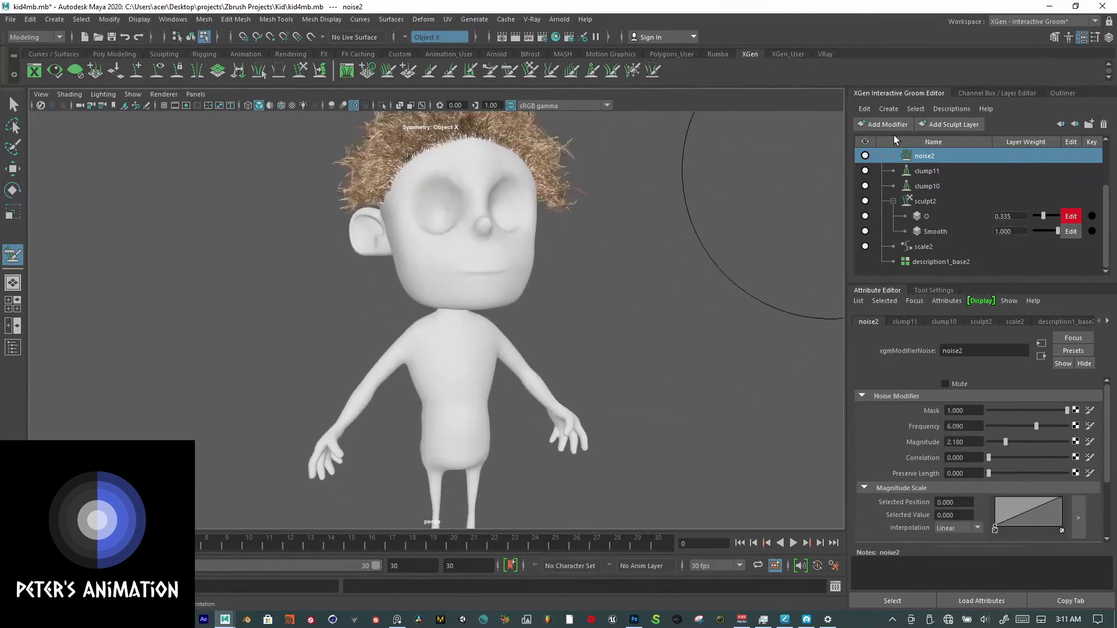
pyautogui.click(1062, 93)
pyautogui.click(893, 200)
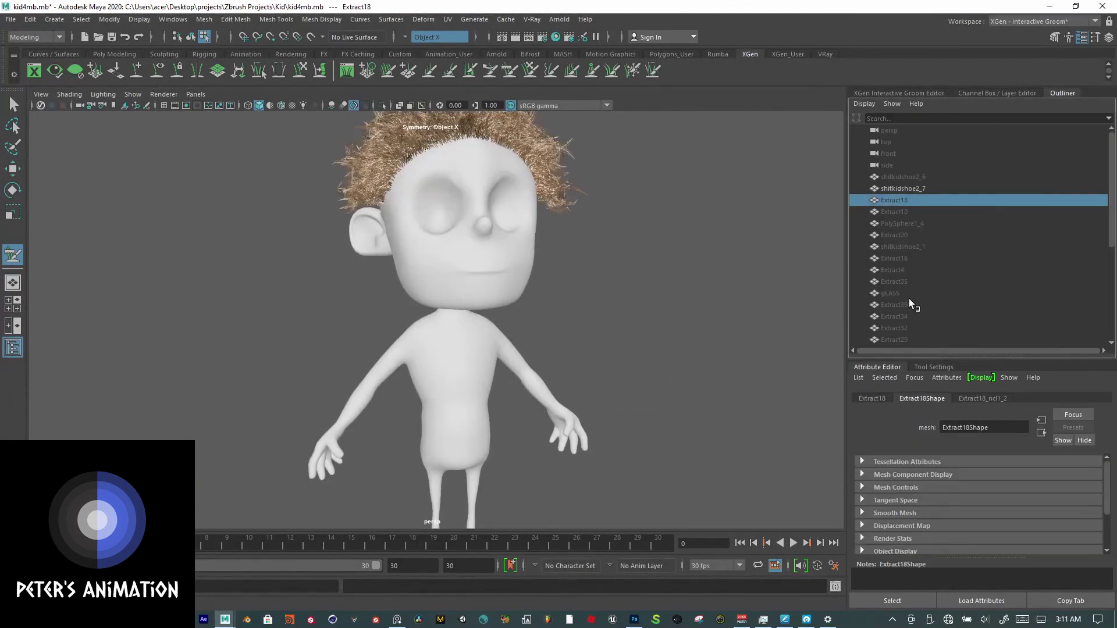
pyautogui.scroll(-5, 909, 299)
pyautogui.keyDown('shift'); pyautogui.click(905, 177); pyautogui.keyUp('shift')
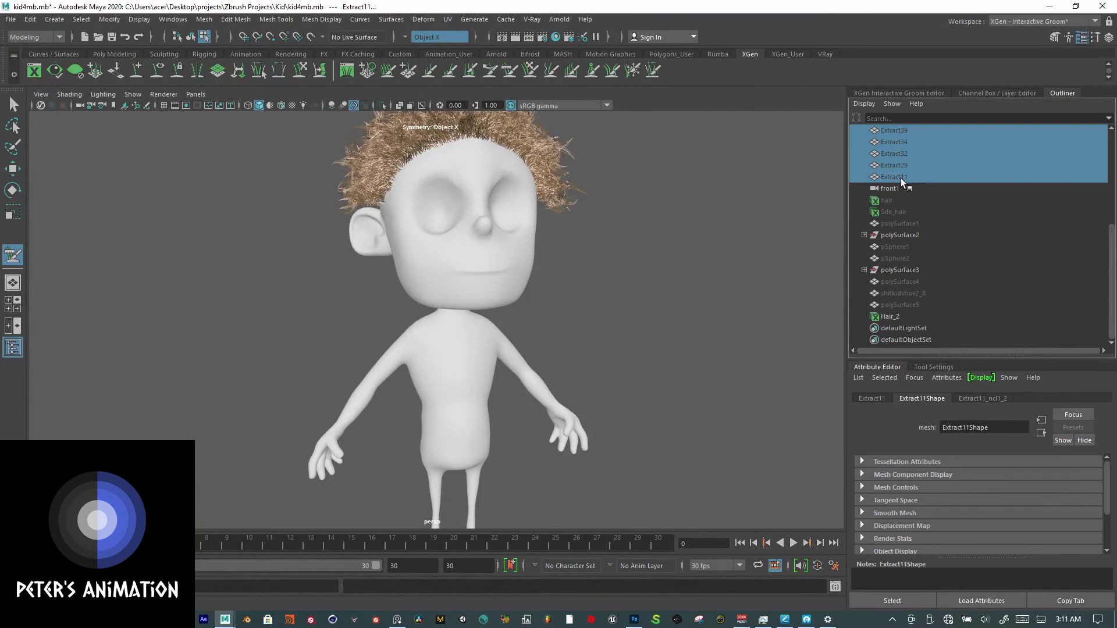
pyautogui.press('h')
pyautogui.click(1041, 23)
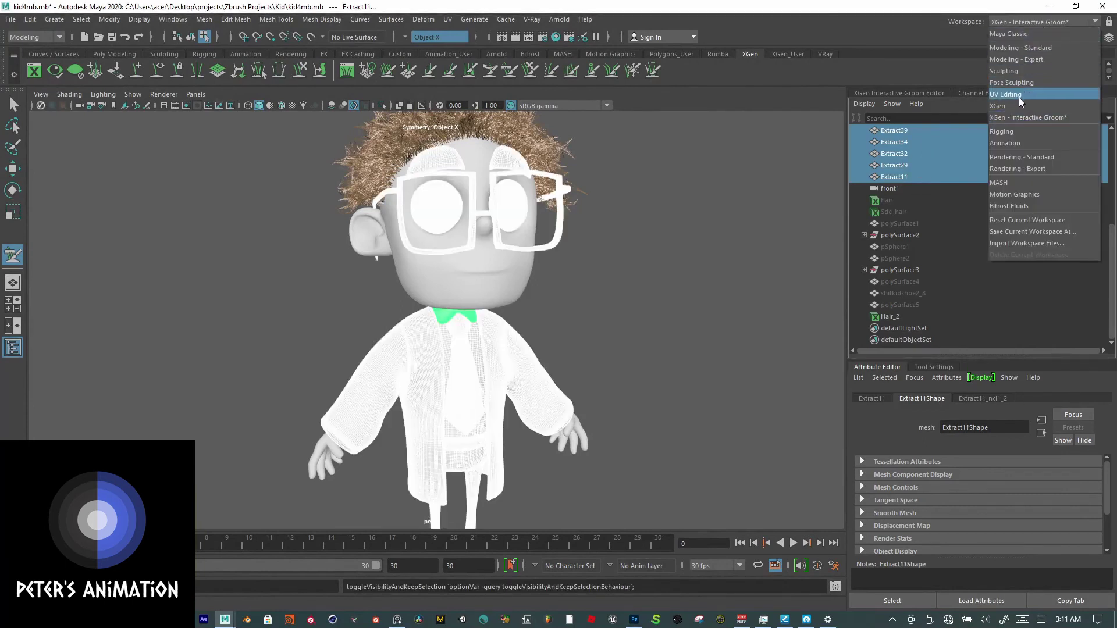
# Step: Return to the groom editor and select the Hair_2 description, with the dressed character's head and hair in view
pyautogui.click(895, 93)
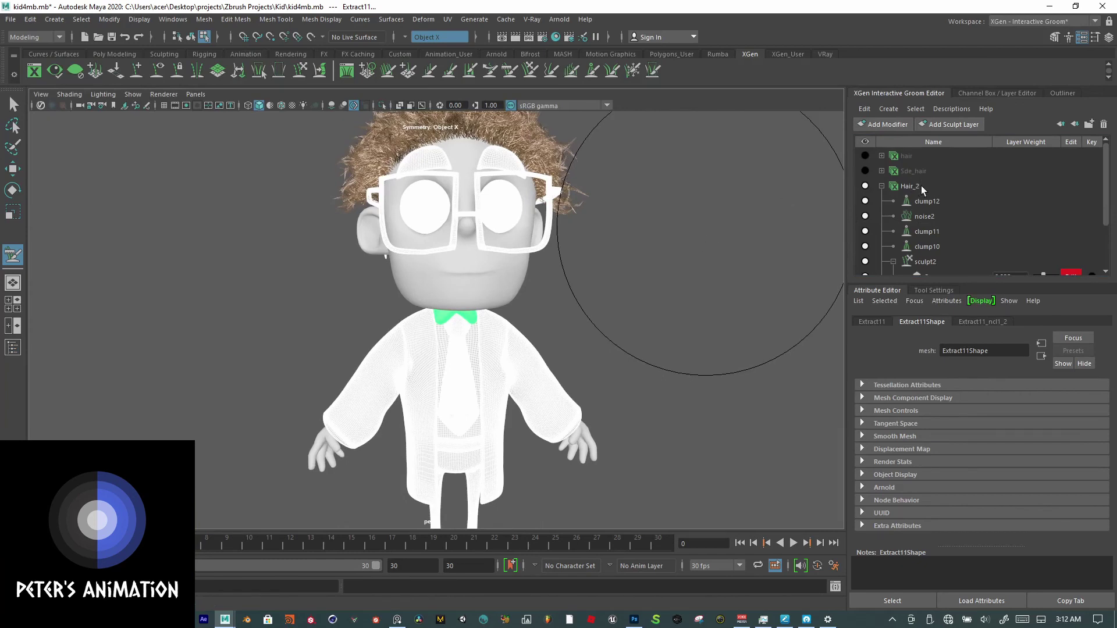
pyautogui.click(920, 186)
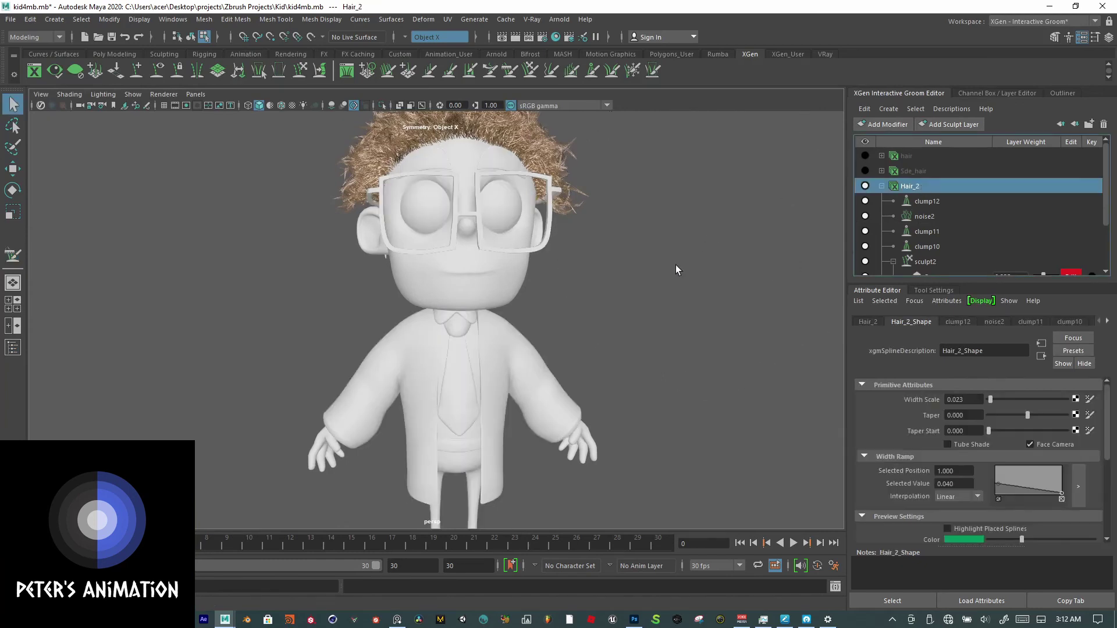
pyautogui.keyDown('alt'); pyautogui.moveTo(676, 265); pyautogui.dragTo(683, 329, button='middle'); pyautogui.keyUp('alt')
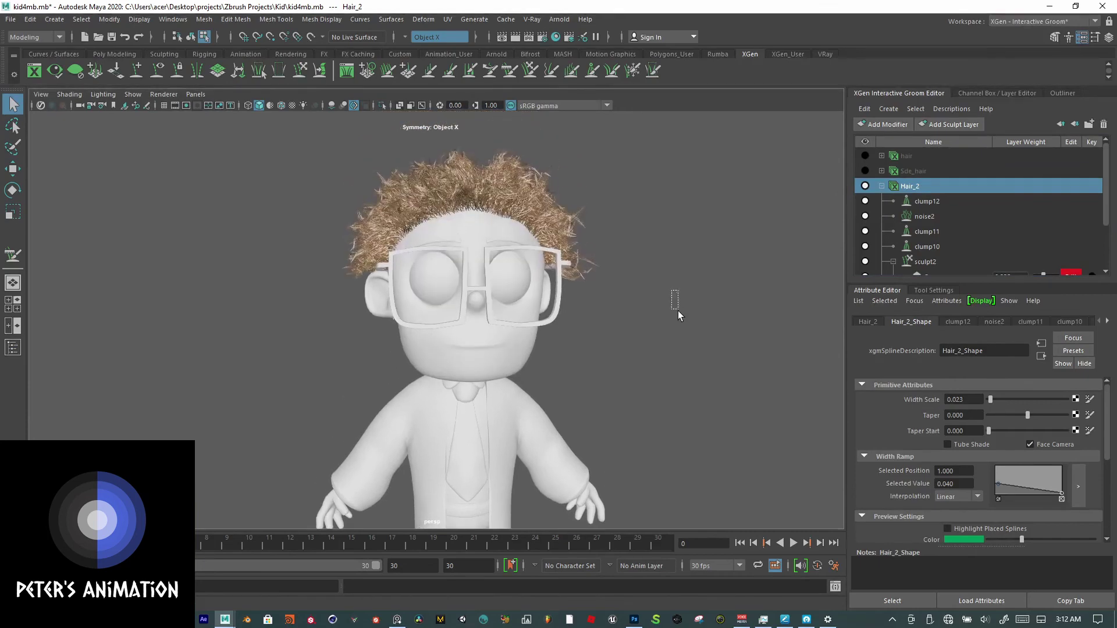
# Step: Deselect Hair_2 and examine the curly hair around the glasses and ears from the front and sides of the head
pyautogui.moveTo(678, 311); pyautogui.dragTo(601, 324)
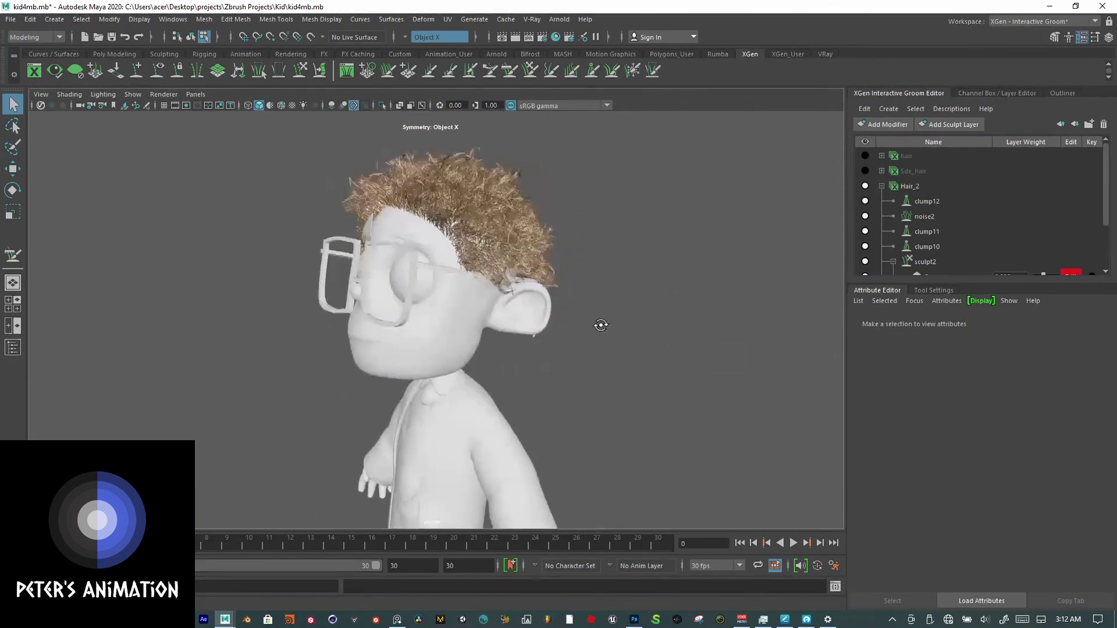
pyautogui.keyDown('alt'); pyautogui.moveTo(601, 324); pyautogui.dragTo(788, 289, button='right'); pyautogui.keyUp('alt')
pyautogui.keyDown('alt'); pyautogui.moveTo(788, 289); pyautogui.dragTo(816, 292); pyautogui.keyUp('alt')
pyautogui.keyDown('alt'); pyautogui.moveTo(764, 291); pyautogui.dragTo(676, 397, button='right'); pyautogui.keyUp('alt')
pyautogui.keyDown('alt'); pyautogui.moveTo(676, 396); pyautogui.dragTo(815, 393); pyautogui.keyUp('alt')
pyautogui.keyDown('alt'); pyautogui.moveTo(814, 393); pyautogui.dragTo(707, 399, button='right'); pyautogui.keyUp('alt')
pyautogui.keyDown('alt'); pyautogui.moveTo(706, 399); pyautogui.dragTo(623, 348, button='middle'); pyautogui.keyUp('alt')
pyautogui.scroll(3, 624, 348)
pyautogui.keyDown('alt'); pyautogui.moveTo(624, 348); pyautogui.dragTo(618, 384); pyautogui.keyUp('alt')
pyautogui.keyDown('alt'); pyautogui.moveTo(769, 364); pyautogui.dragTo(588, 273); pyautogui.keyUp('alt')
pyautogui.scroll(-4, 626, 371)
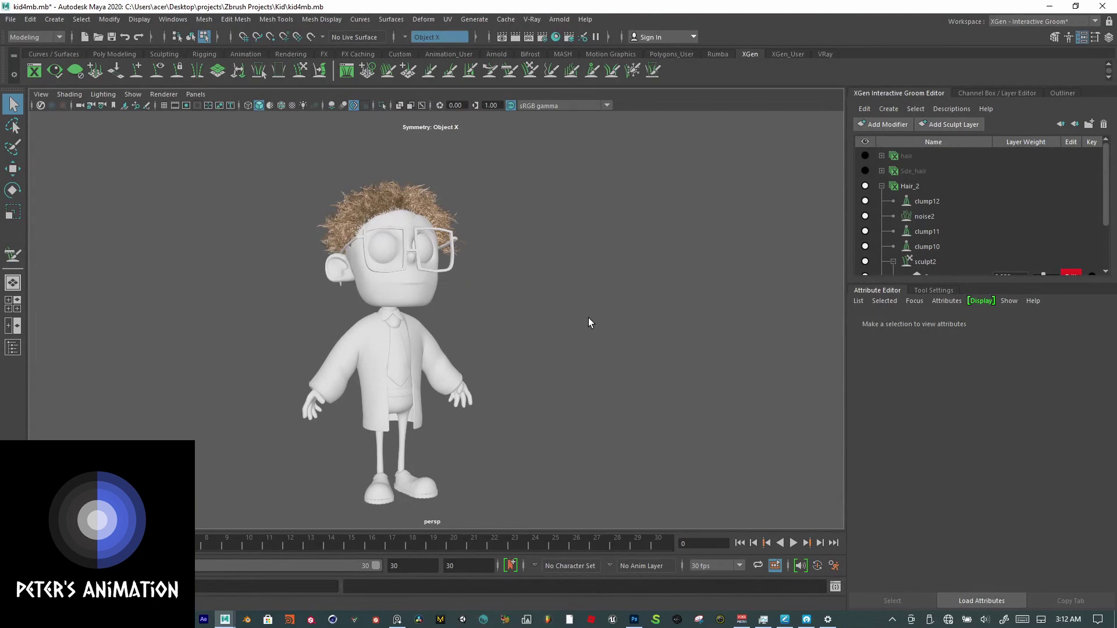
# Step: Examine the hairstyle's proportions on the whole dressed character from front, side and three-quarter views, both full-length and closer
pyautogui.scroll(8, 543, 320)
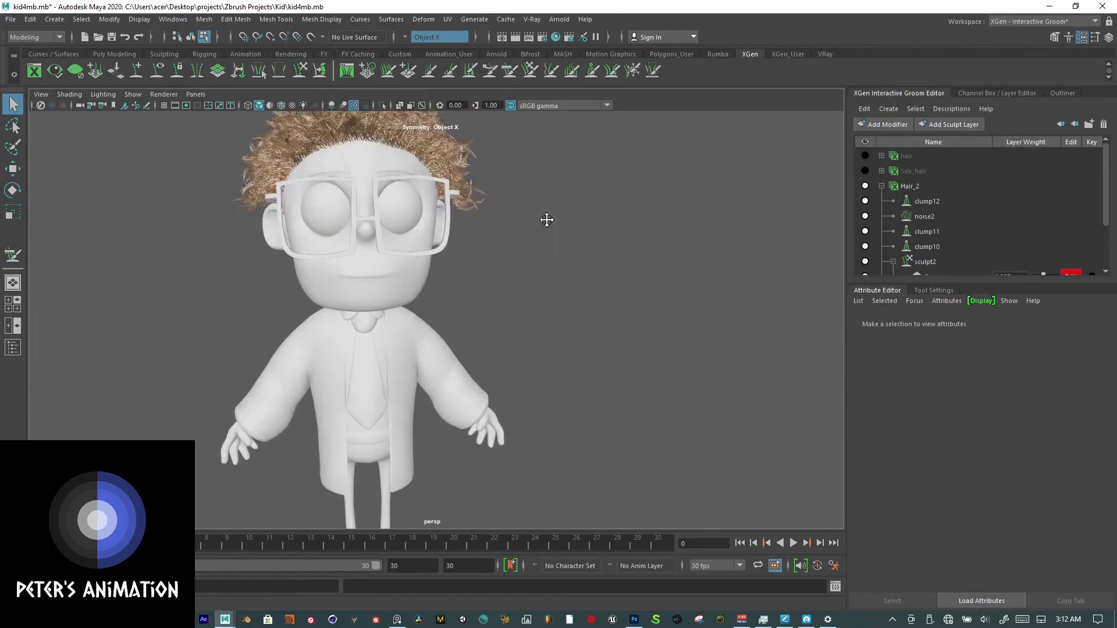
pyautogui.keyDown('alt'); pyautogui.moveTo(629, 392); pyautogui.dragTo(680, 353); pyautogui.keyUp('alt')
pyautogui.scroll(-6, 679, 353)
pyautogui.keyDown('alt'); pyautogui.moveTo(679, 352); pyautogui.dragTo(576, 186, button='middle'); pyautogui.keyUp('alt')
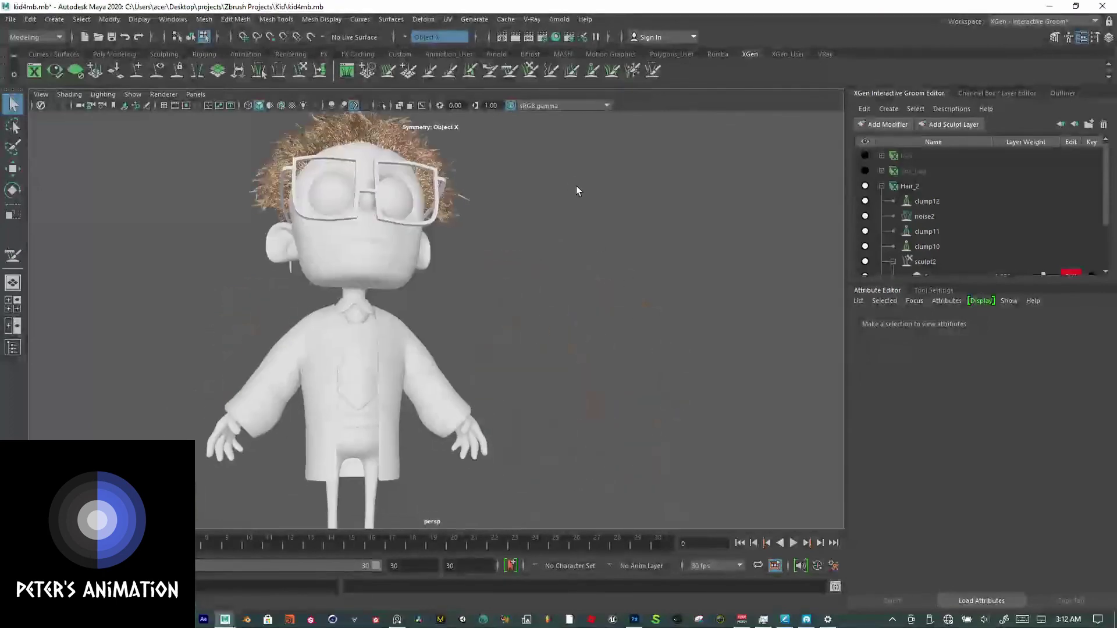
pyautogui.scroll(-3, 656, 363)
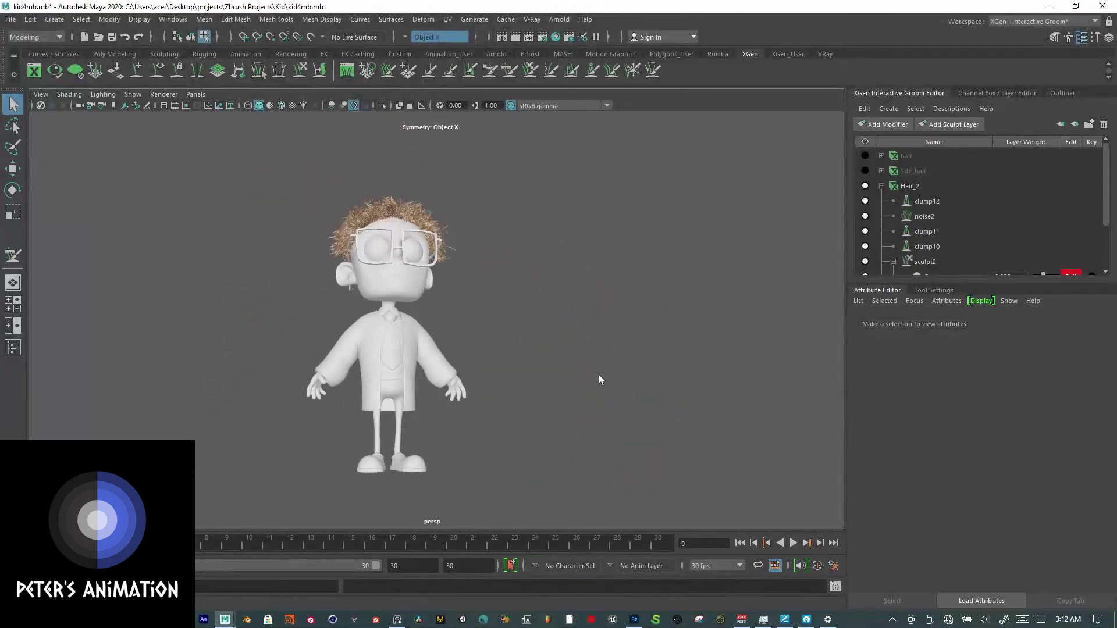
pyautogui.keyDown('alt'); pyautogui.moveTo(599, 375); pyautogui.dragTo(420, 402); pyautogui.keyUp('alt')
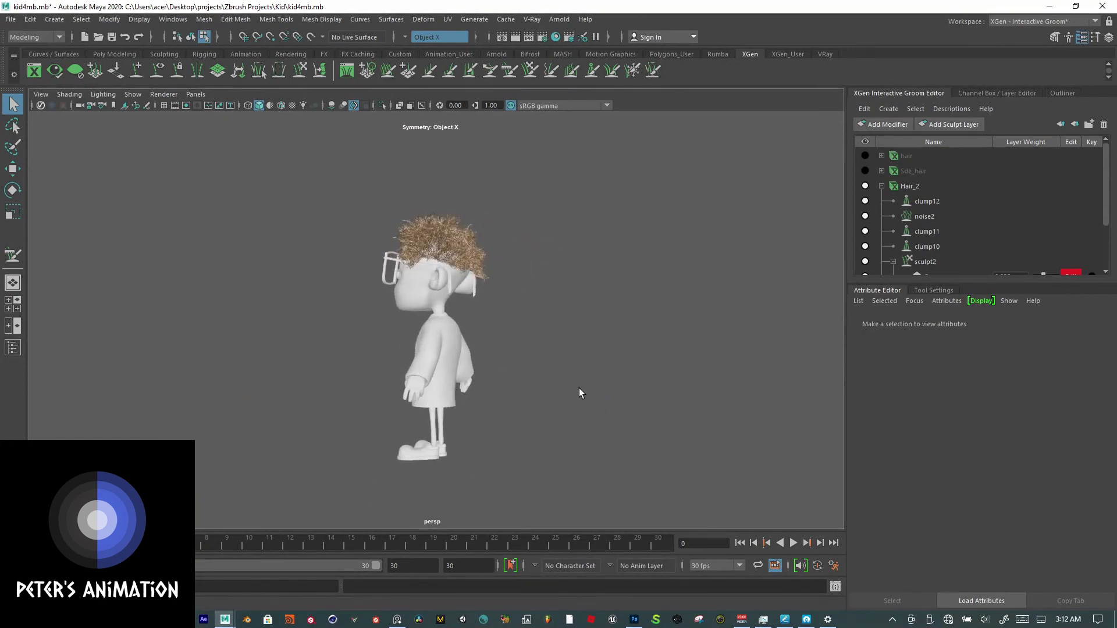
pyautogui.keyDown('alt'); pyautogui.moveTo(570, 388); pyautogui.dragTo(716, 406); pyautogui.keyUp('alt')
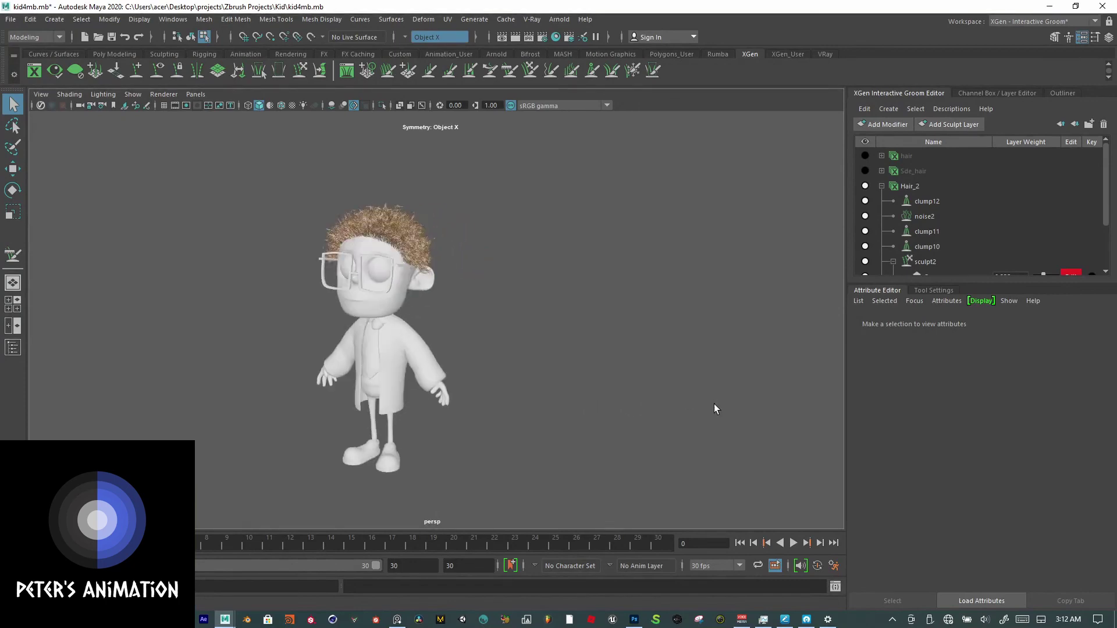
pyautogui.scroll(6, 508, 309)
pyautogui.keyDown('alt'); pyautogui.moveTo(509, 309); pyautogui.dragTo(682, 376, button='middle'); pyautogui.keyUp('alt')
pyautogui.keyDown('alt'); pyautogui.moveTo(683, 379); pyautogui.dragTo(245, 420); pyautogui.keyUp('alt')
pyautogui.scroll(-5, 304, 443)
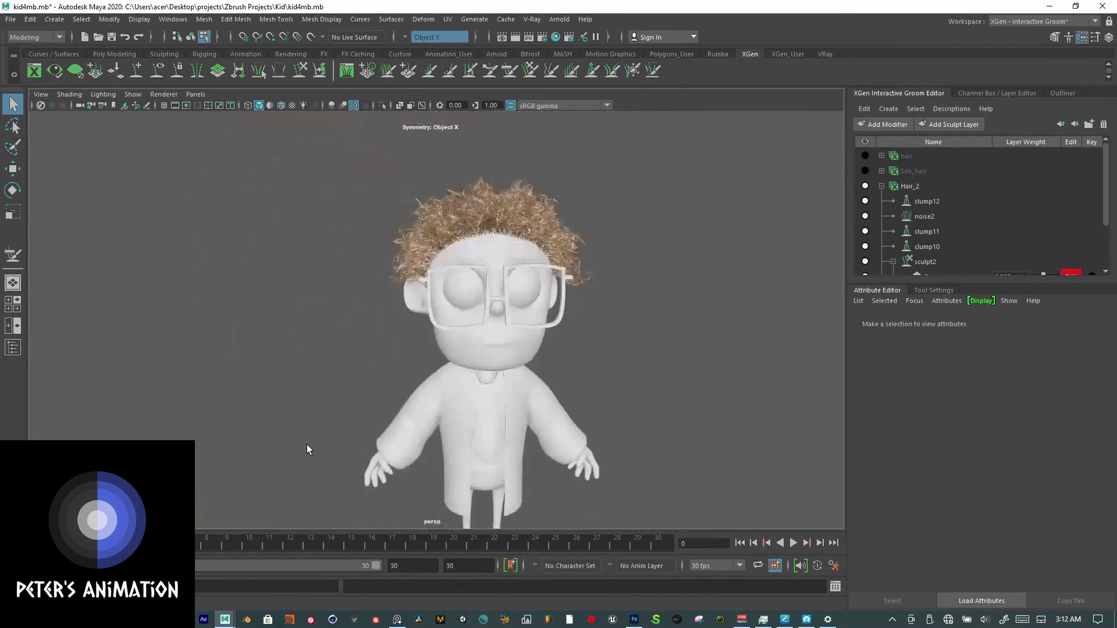